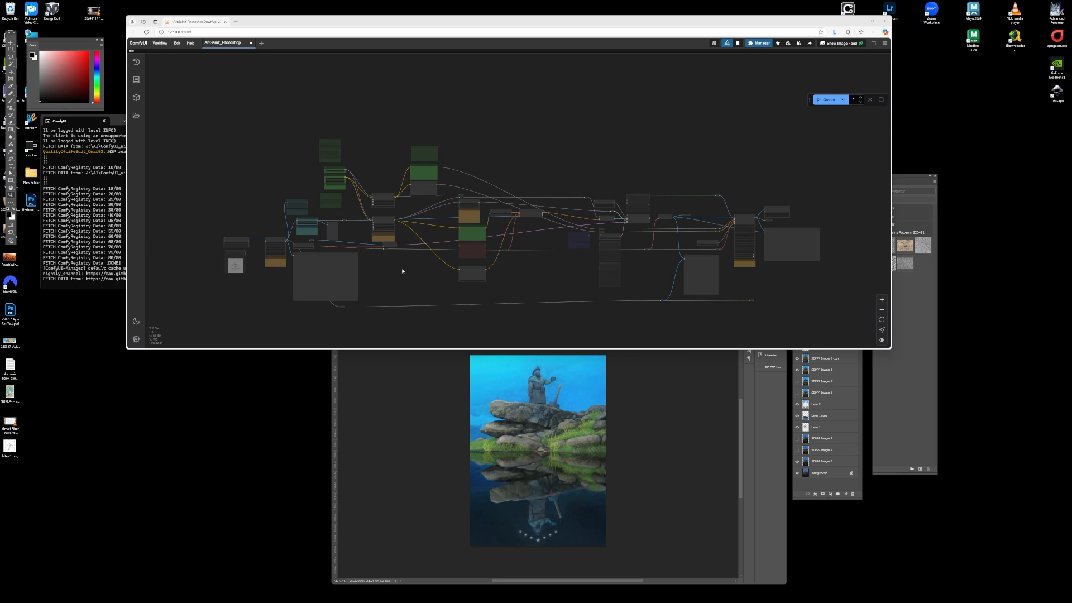
# - Examine the SDPPP Get Image From Photoshop node and the Image Resize node that follows it
pyautogui.scroll(8, 203, 266)
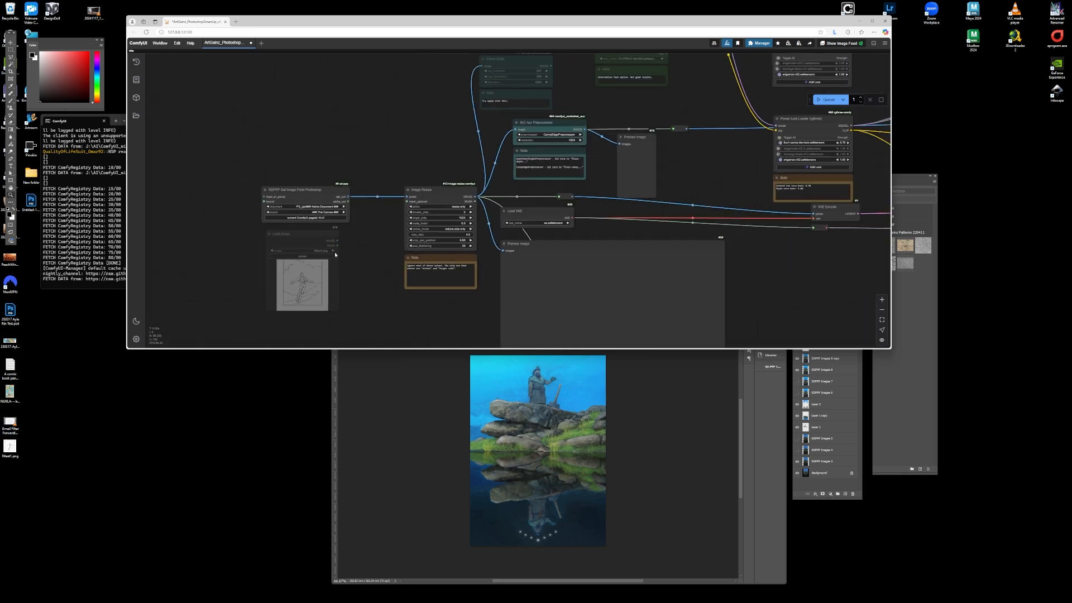
pyautogui.scroll(6, 316, 200)
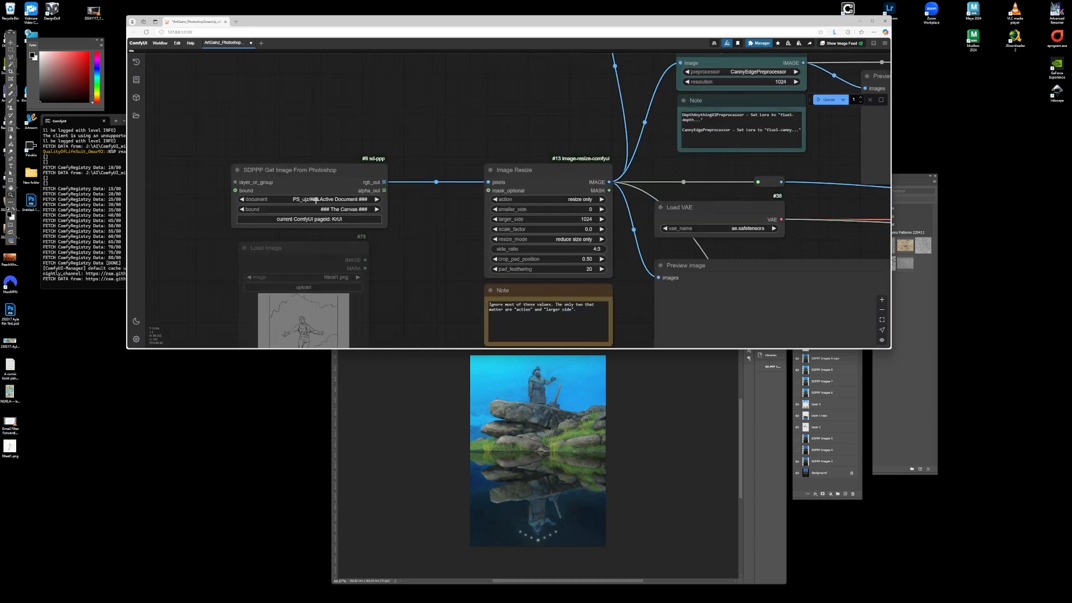
pyautogui.click(299, 169)
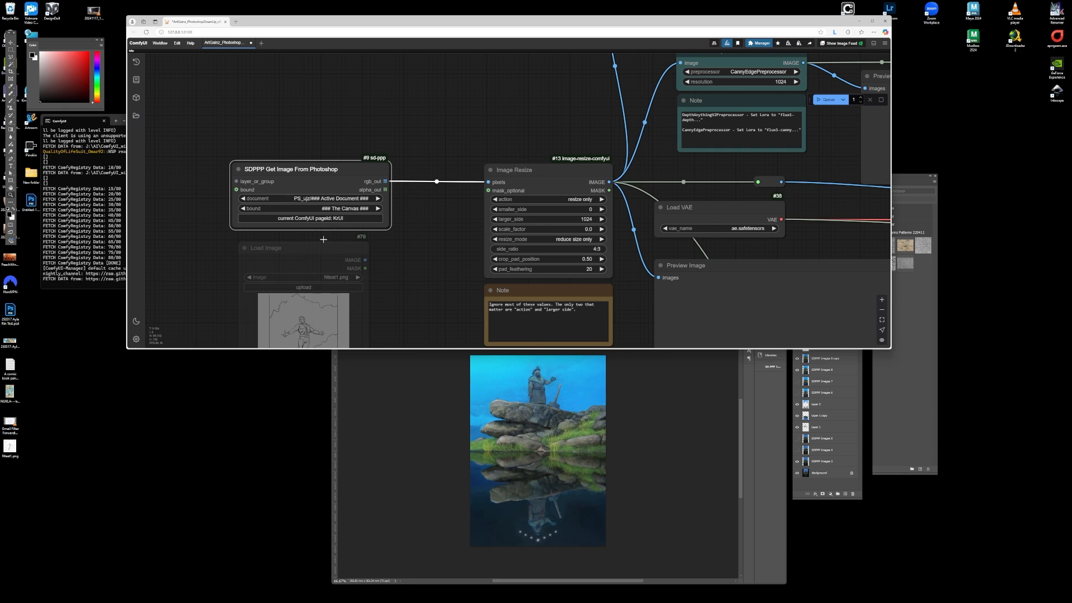
pyautogui.scroll(-6, 323, 239)
pyautogui.scroll(7, 447, 211)
pyautogui.moveTo(334, 178); pyautogui.dragTo(395, 180)
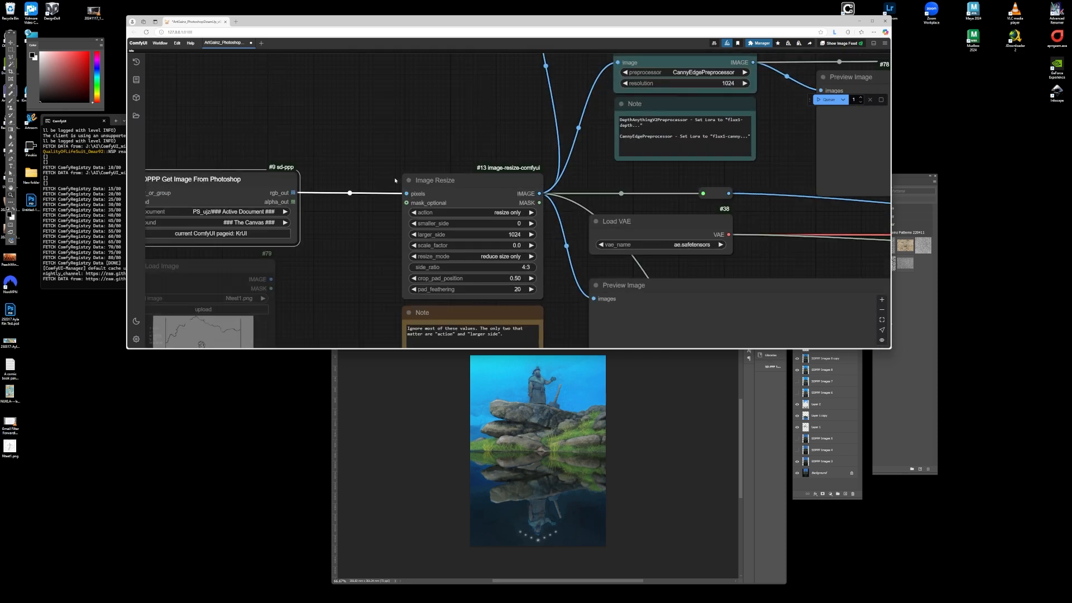
pyautogui.scroll(1, 443, 172)
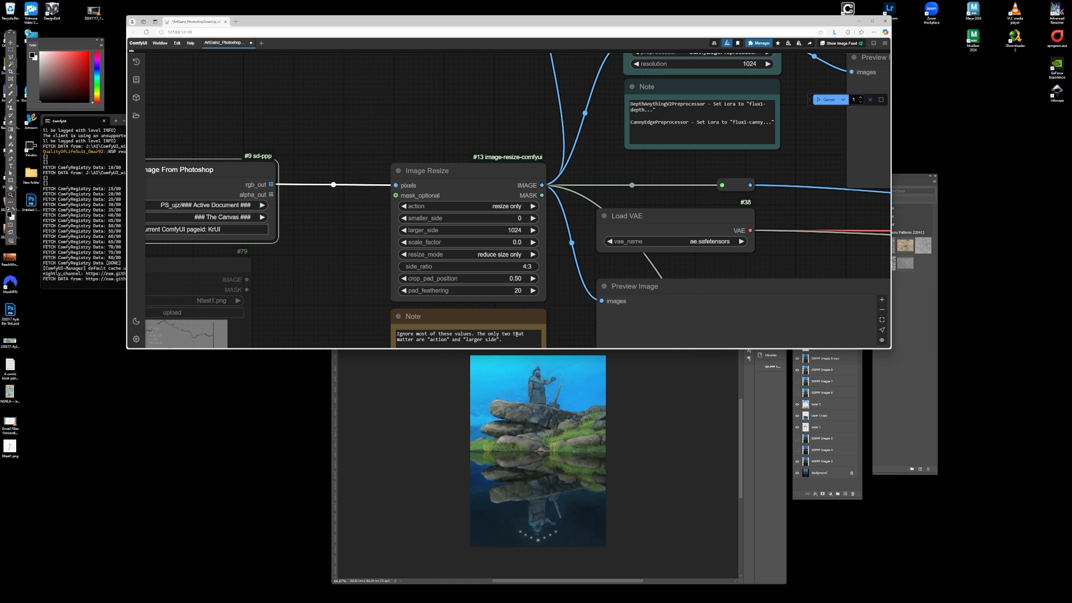
pyautogui.scroll(-10, 507, 218)
pyautogui.scroll(4, 338, 222)
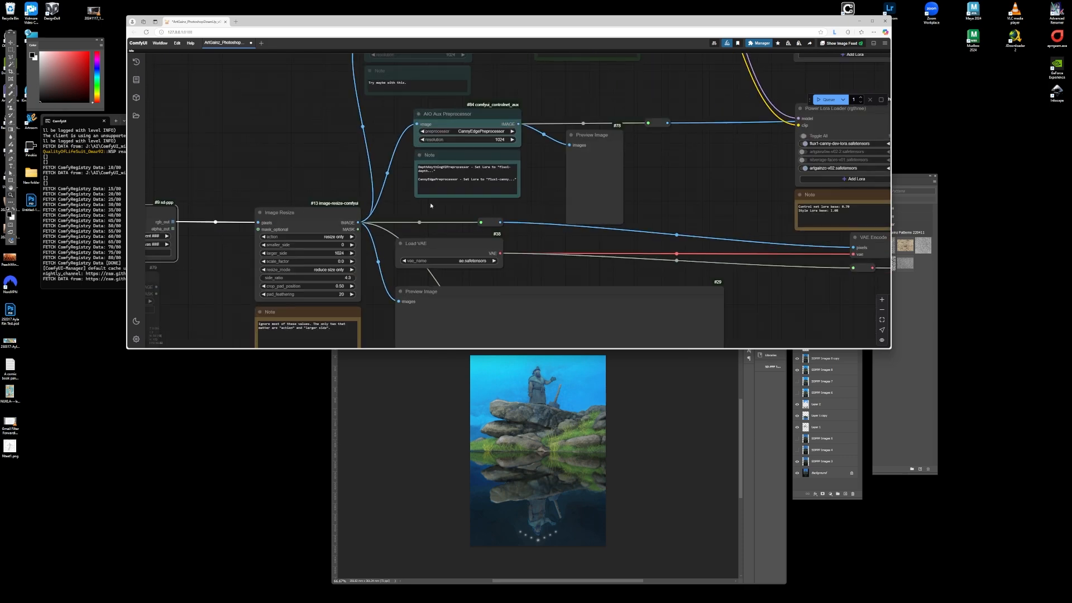
pyautogui.scroll(7, 444, 148)
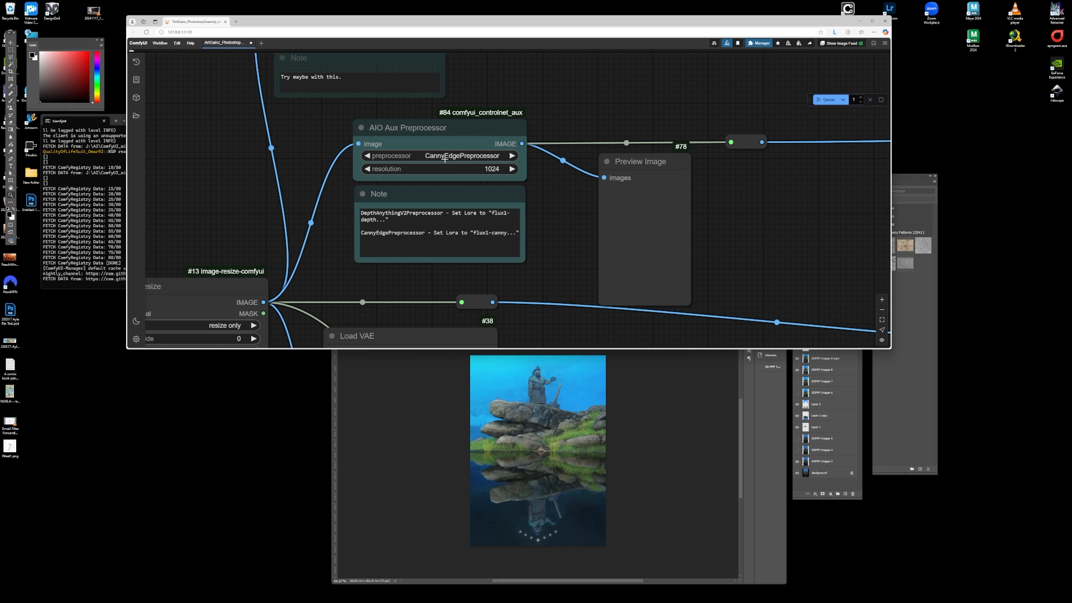
# - Inspect the AIO Aux Preprocessor node's CannyEdgePreprocessor setting and its accompanying note
pyautogui.click(445, 156)
pyautogui.scroll(-10, 579, 197)
pyautogui.scroll(7, 447, 245)
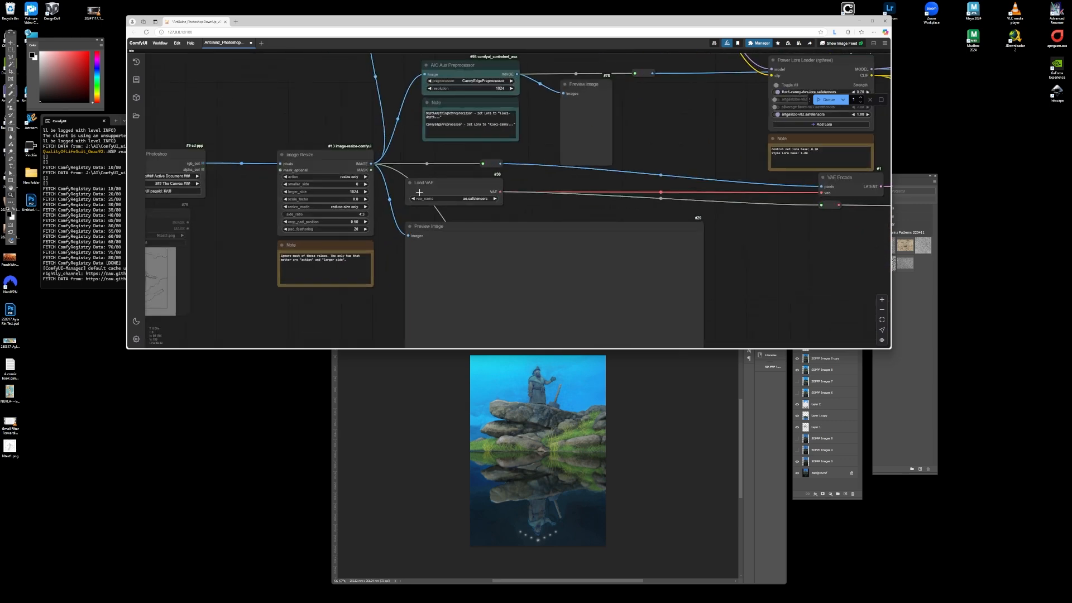
pyautogui.scroll(-3, 420, 192)
pyautogui.scroll(5, 380, 218)
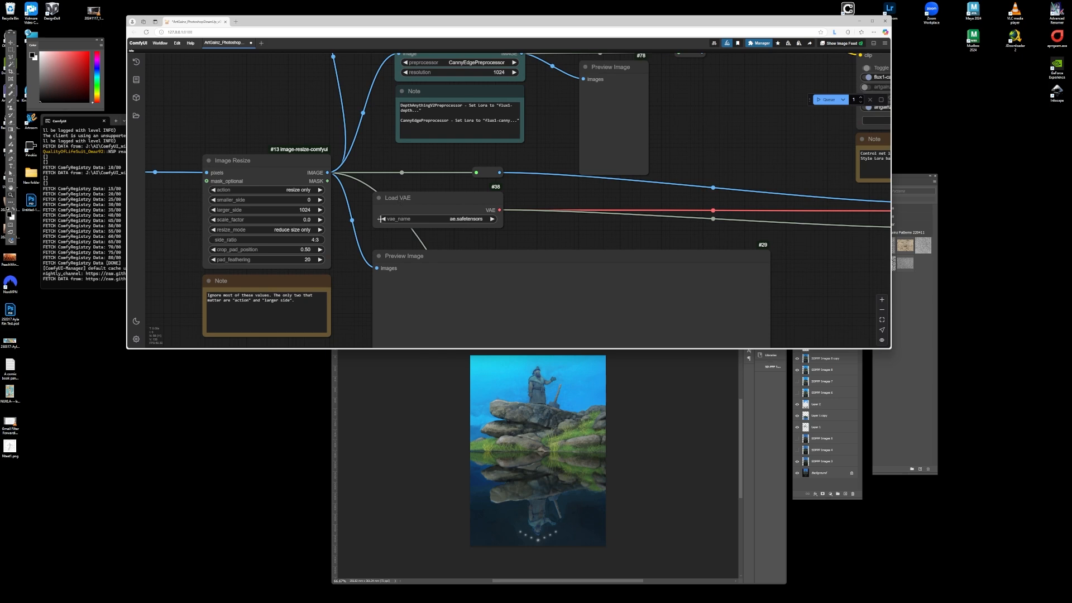
pyautogui.scroll(-5, 381, 218)
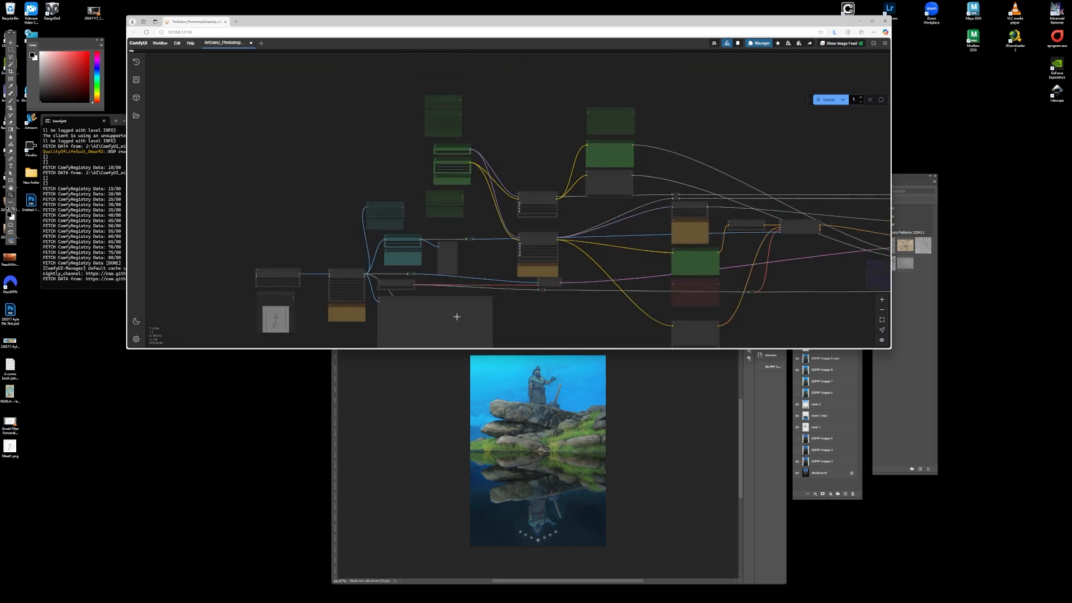
# - Examine the model loader nodes: Unet Loader (GGUF), DualCLIPLoader and Load Diffusion Model
pyautogui.scroll(10, 453, 165)
pyautogui.scroll(2, 443, 168)
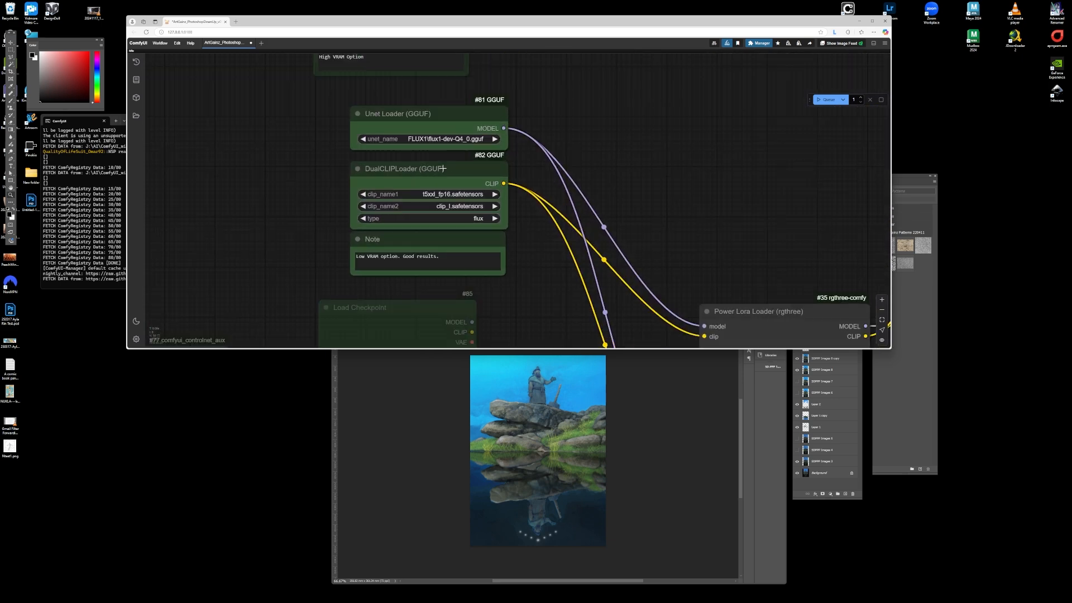
pyautogui.scroll(-2, 454, 209)
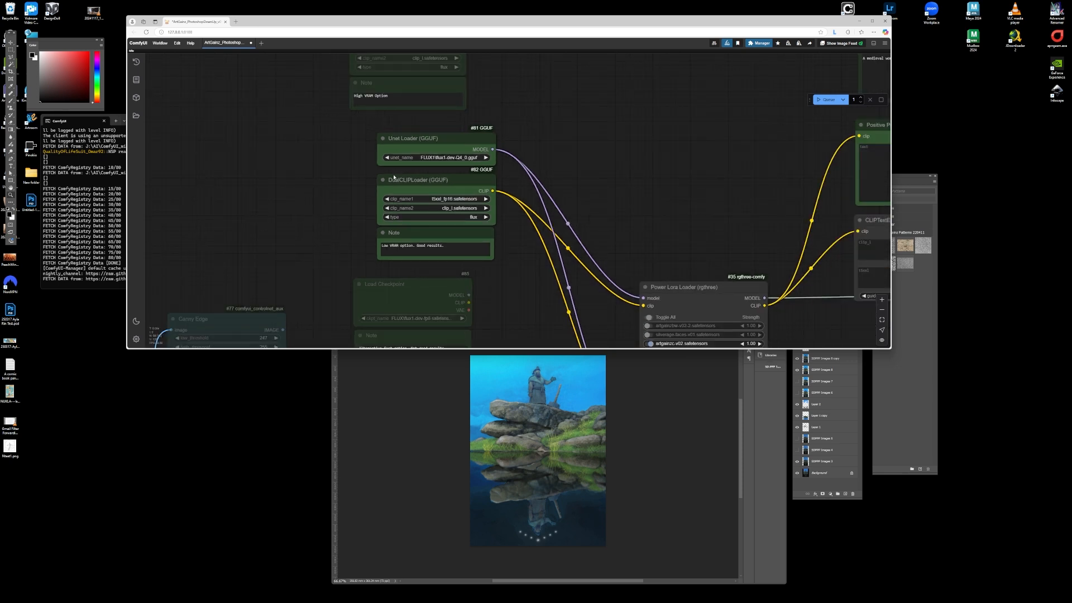
pyautogui.scroll(1, 396, 174)
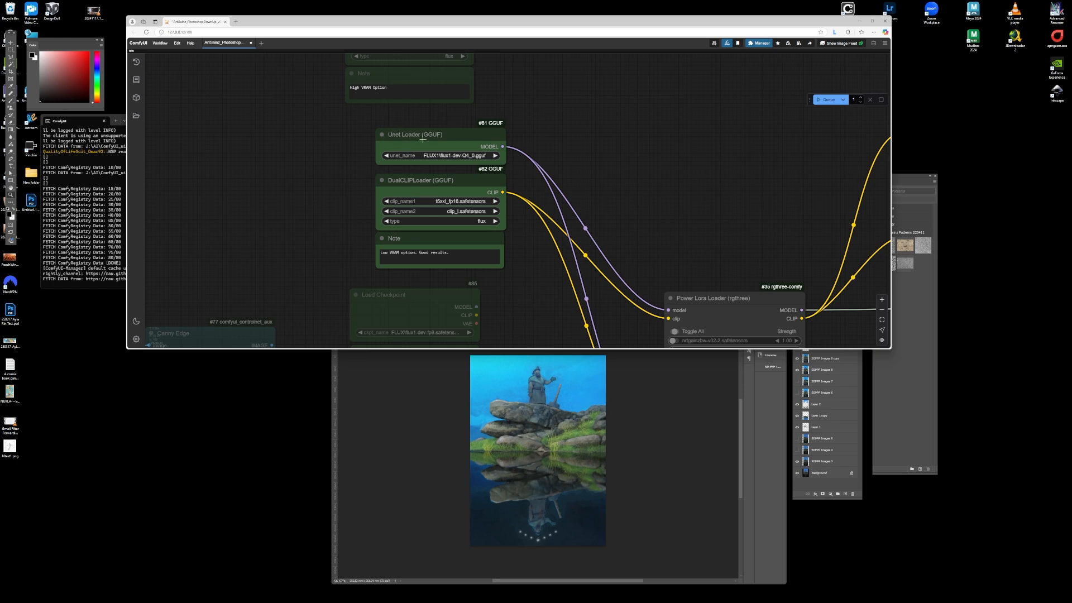
pyautogui.scroll(-7, 415, 236)
pyautogui.scroll(14, 414, 113)
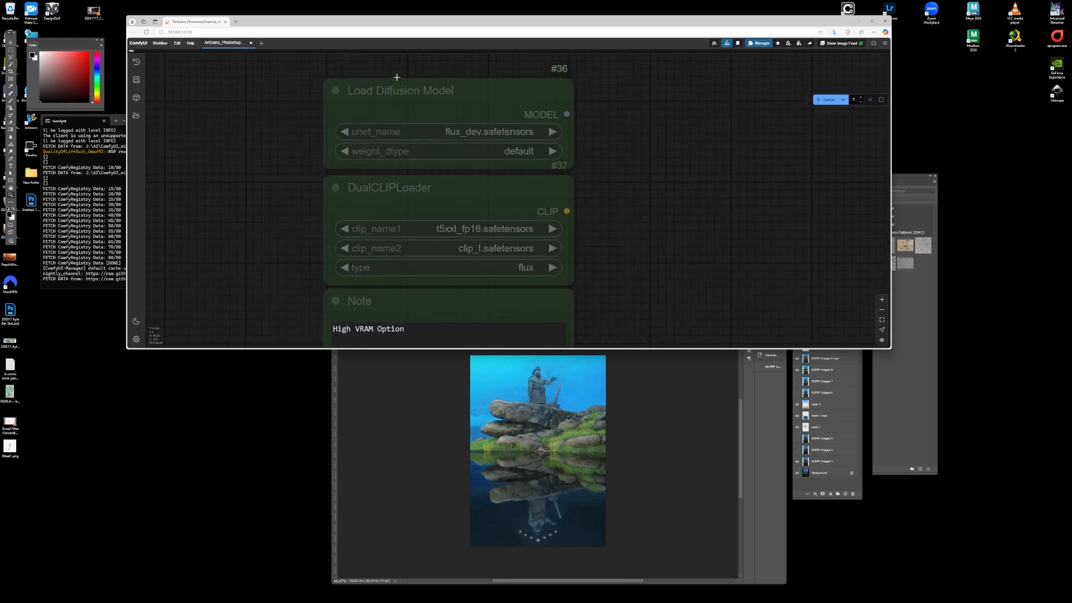
pyautogui.scroll(-6, 398, 78)
pyautogui.scroll(-5, 397, 81)
pyautogui.scroll(12, 427, 273)
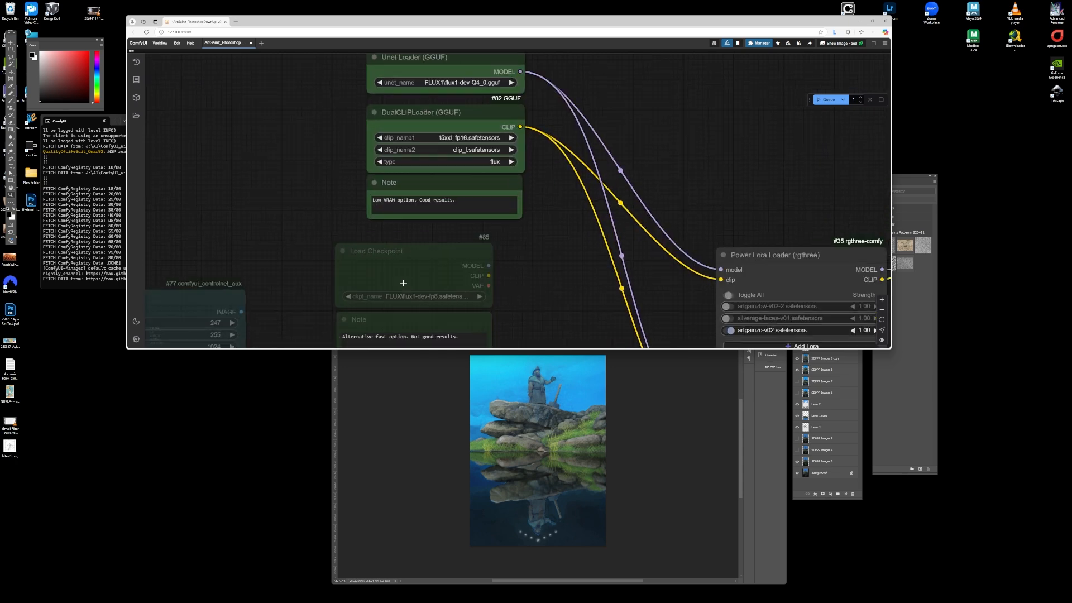
# - Compare the low-VRAM, high-VRAM and Load Checkpoint model options and their notes
pyautogui.scroll(-5, 328, 170)
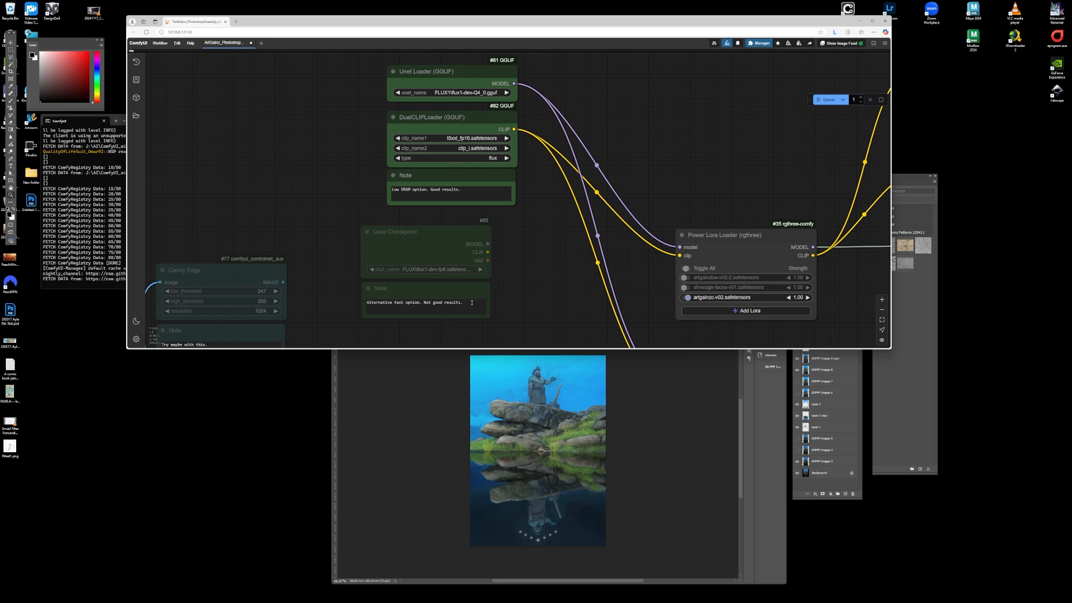
pyautogui.scroll(-5, 474, 297)
pyautogui.scroll(5, 445, 97)
pyautogui.scroll(2, 445, 96)
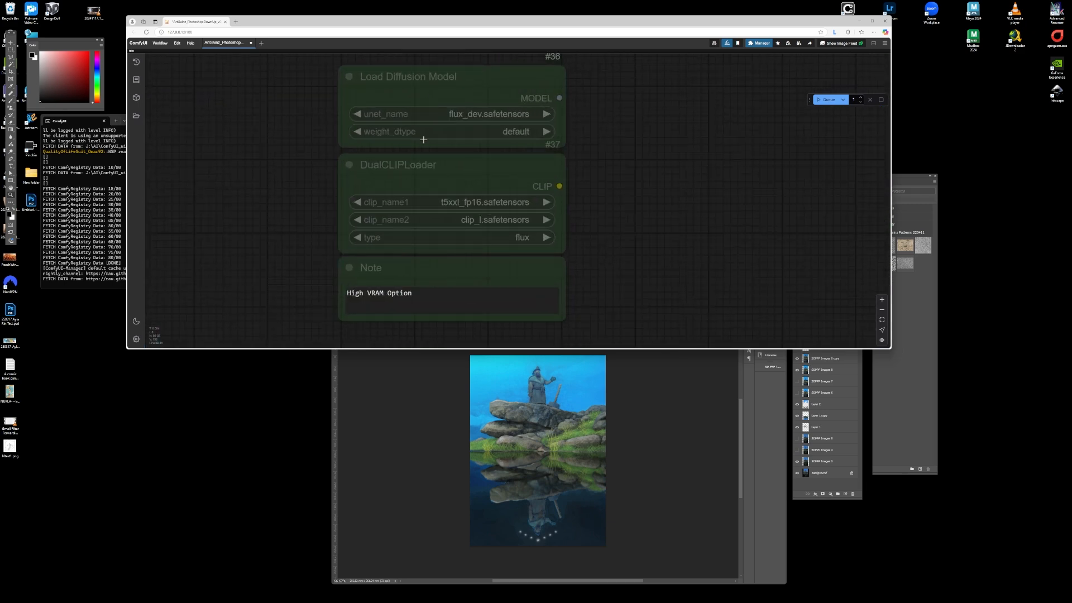
pyautogui.scroll(-6, 432, 93)
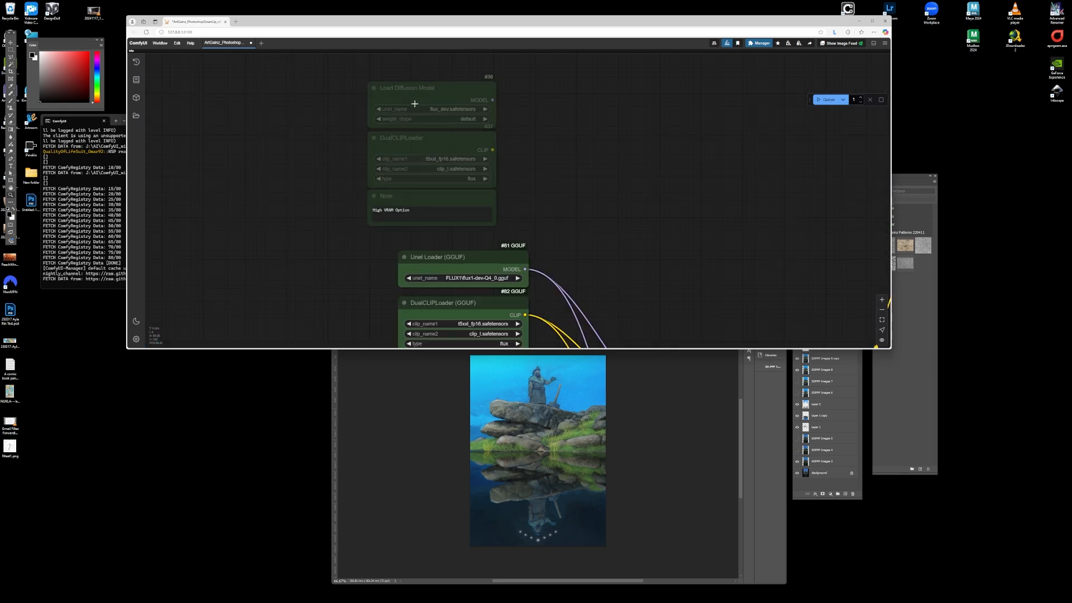
pyautogui.scroll(5, 445, 187)
pyautogui.scroll(-6, 445, 188)
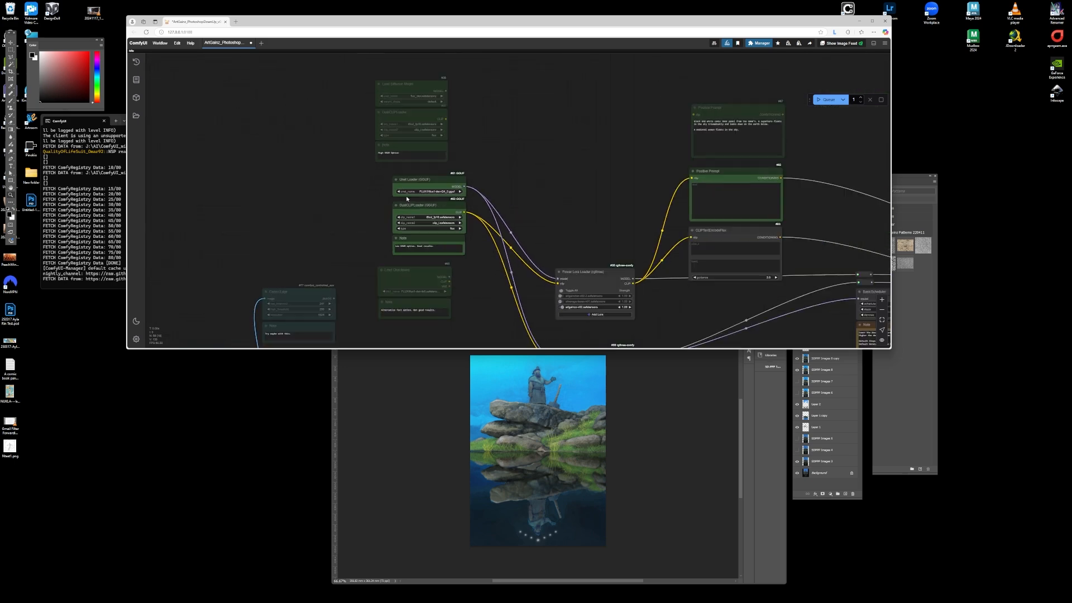
# - Disable the artgainzc-v02 LoRA in the first Power Lora Loader
pyautogui.scroll(4, 495, 248)
pyautogui.scroll(5, 496, 248)
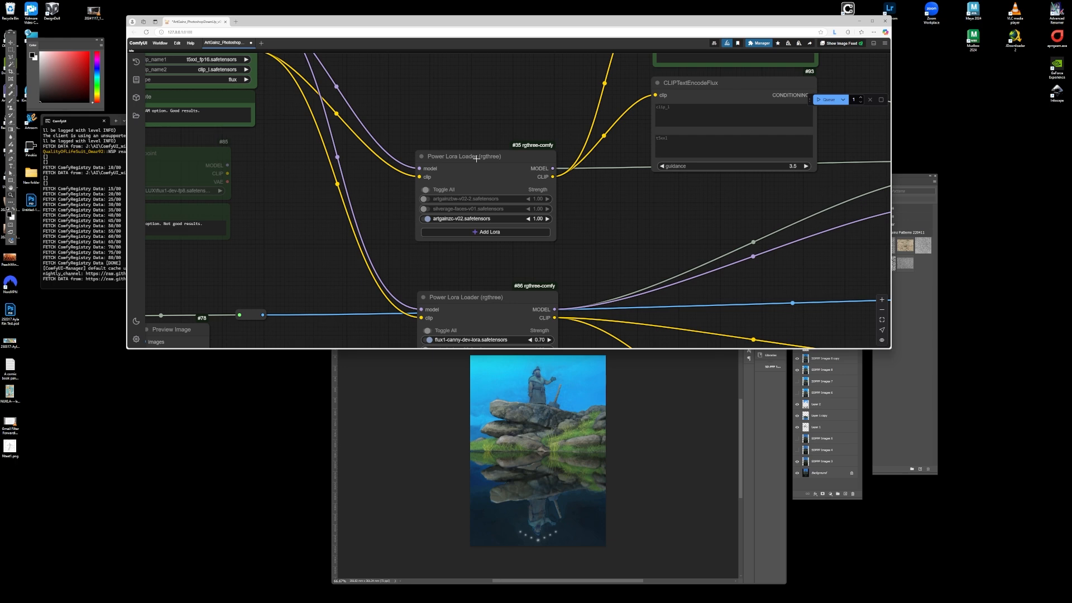
pyautogui.click(427, 218)
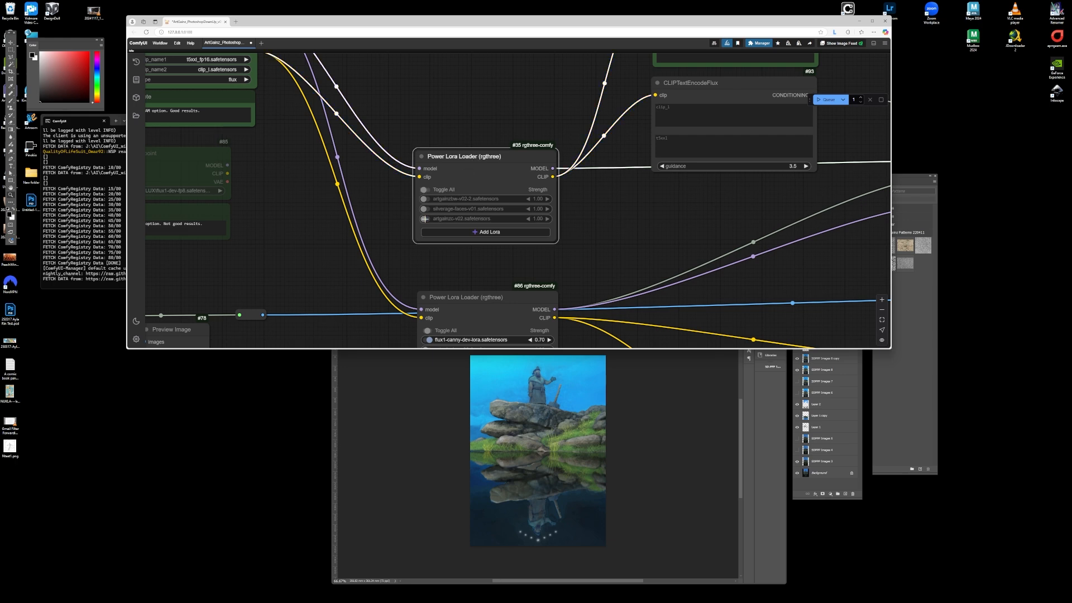
# - Inspect the second Power Lora Loader with the flux1-canny-dev LoRA and its strength note
pyautogui.scroll(-6, 445, 202)
pyautogui.scroll(8, 436, 268)
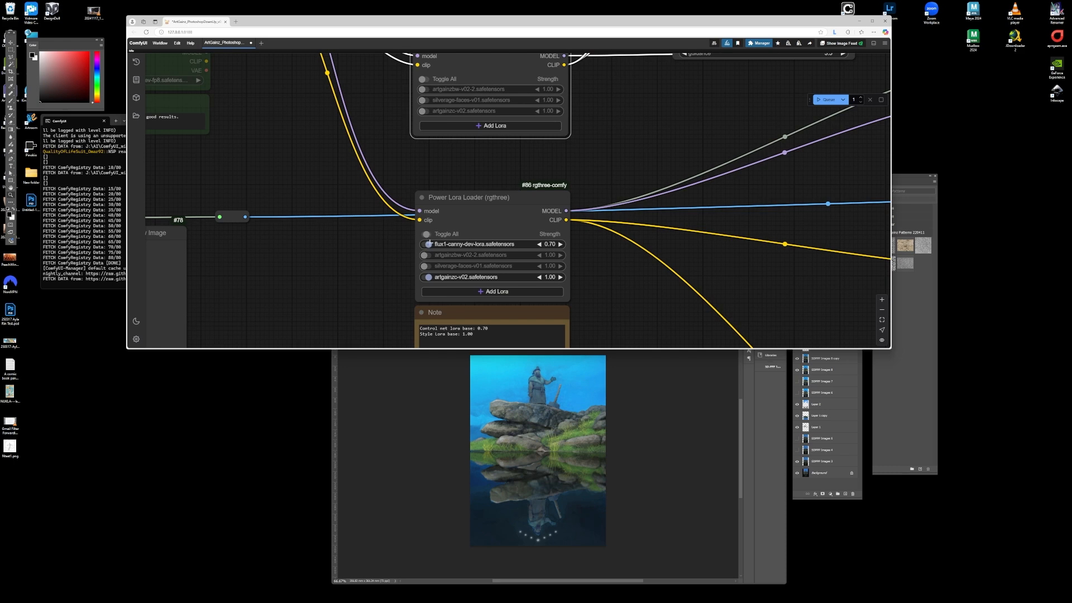
pyautogui.click(425, 233)
pyautogui.scroll(-6, 447, 221)
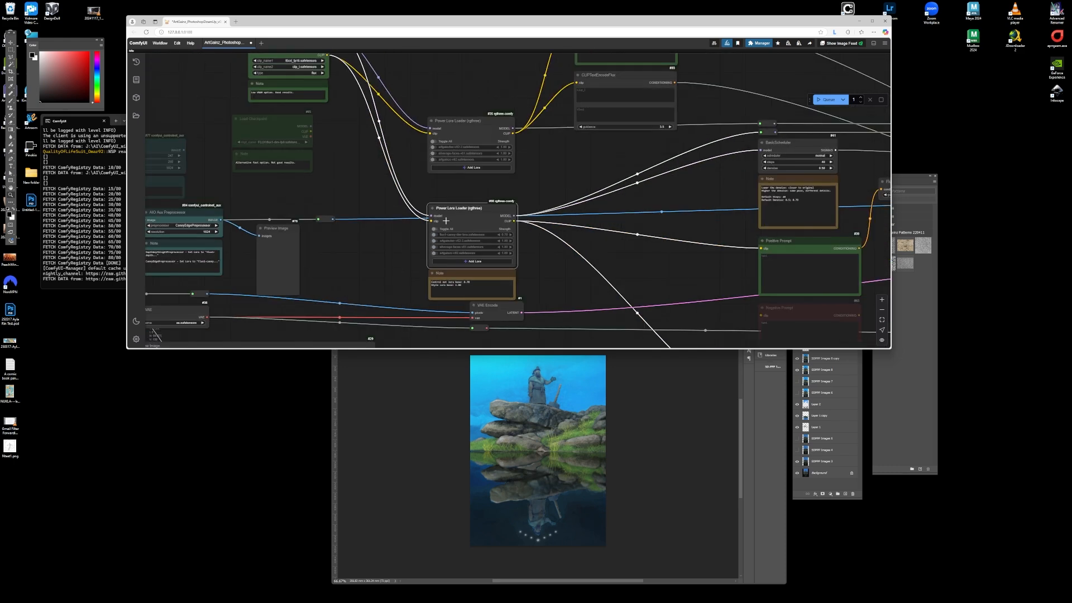
pyautogui.scroll(-4, 441, 234)
pyautogui.scroll(2, 456, 212)
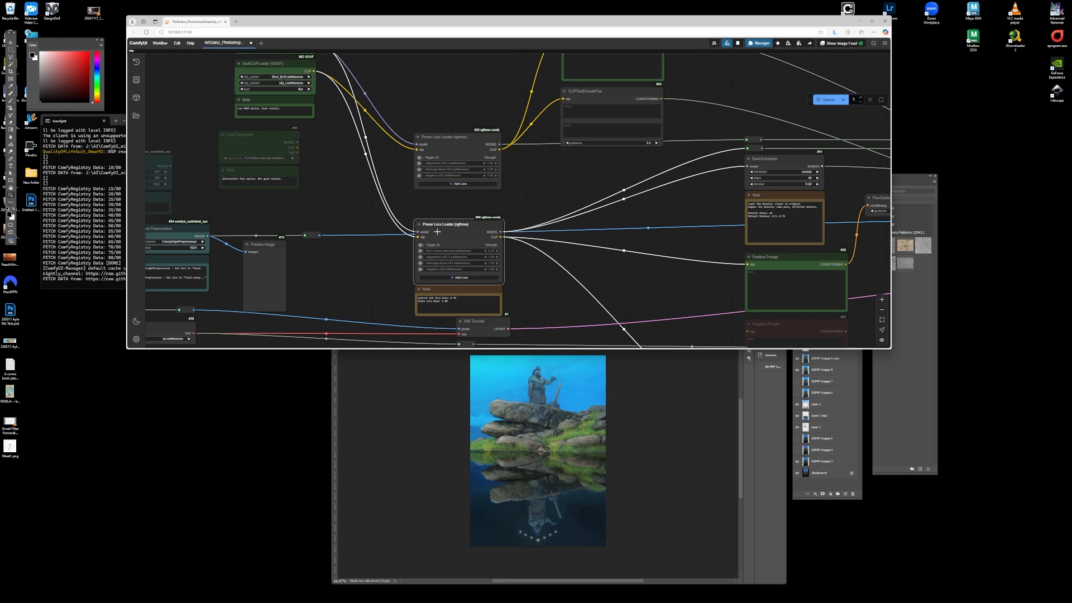
pyautogui.scroll(-12, 437, 150)
pyautogui.scroll(10, 491, 166)
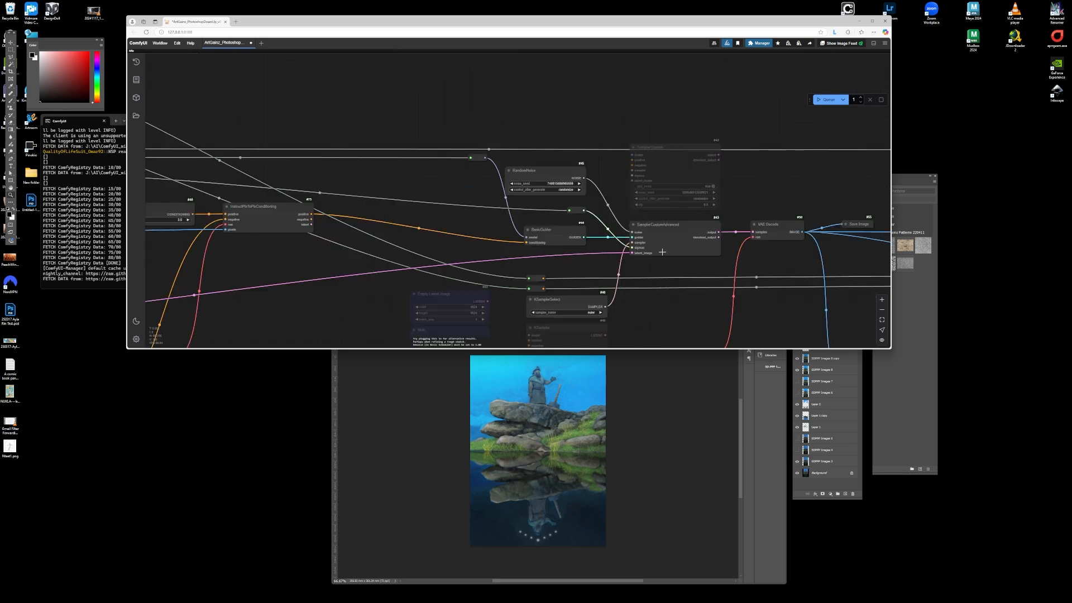
# - Examine the sampler, scheduler and VAE Decode nodes in the middle of the workflow
pyautogui.scroll(-6, 603, 228)
pyautogui.scroll(7, 648, 226)
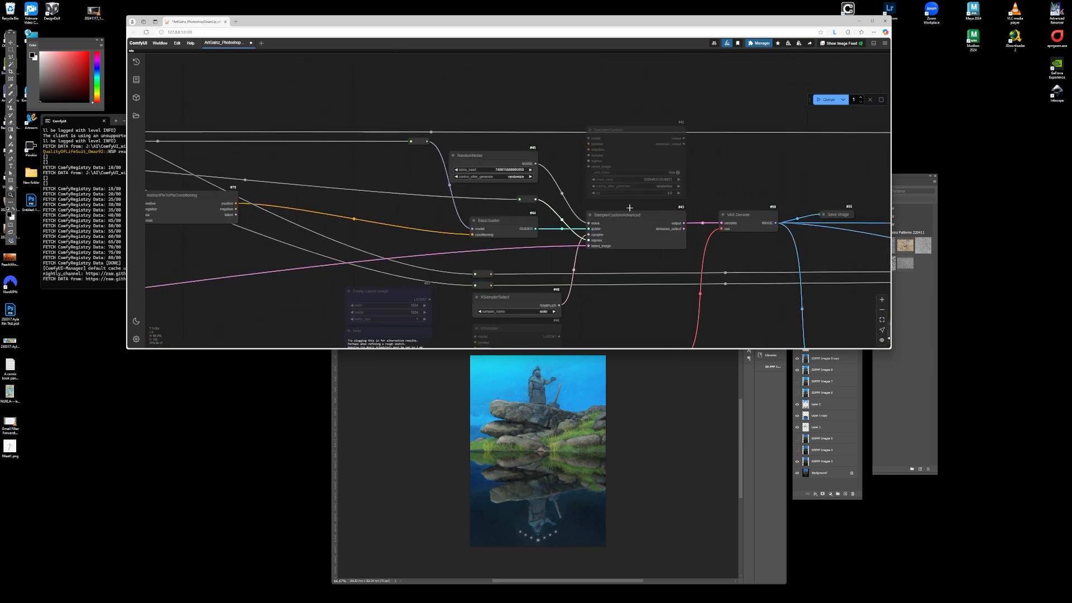
pyautogui.scroll(-5, 602, 224)
pyautogui.scroll(5, 602, 227)
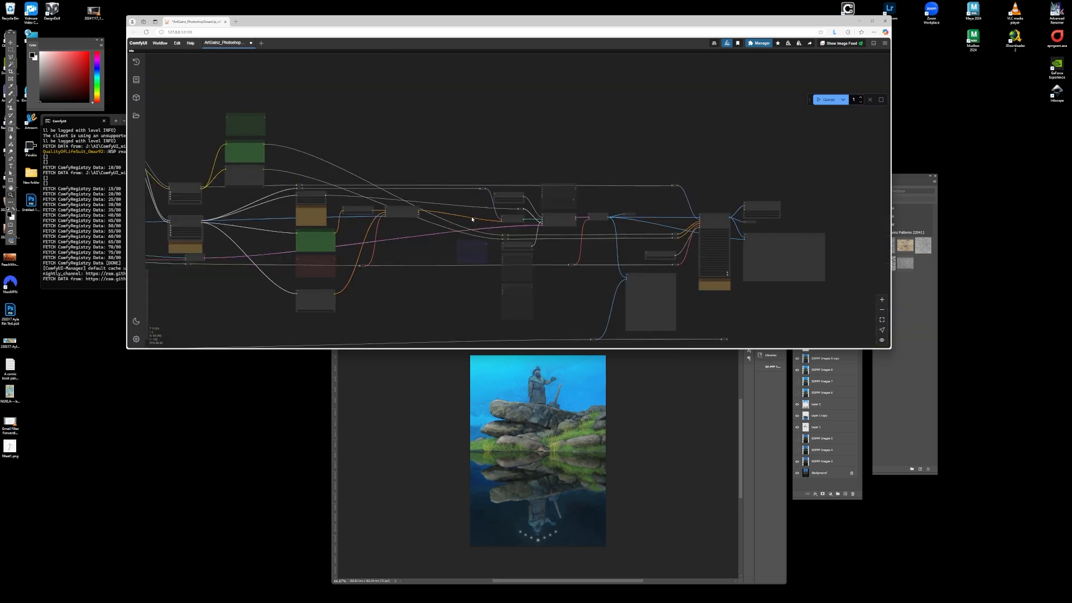
pyautogui.scroll(-5, 659, 200)
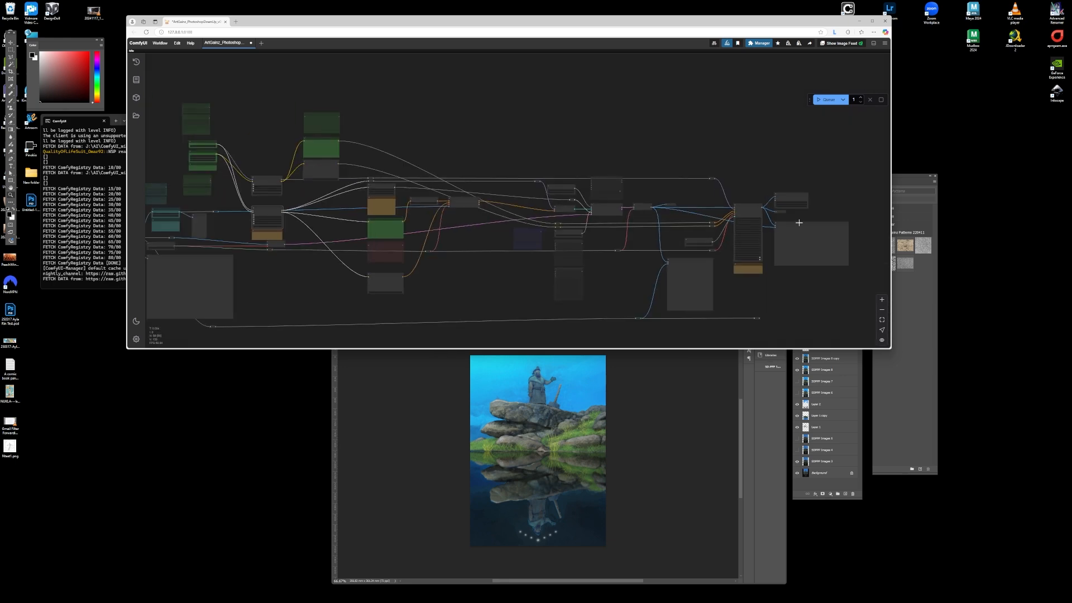
pyautogui.scroll(2, 499, 193)
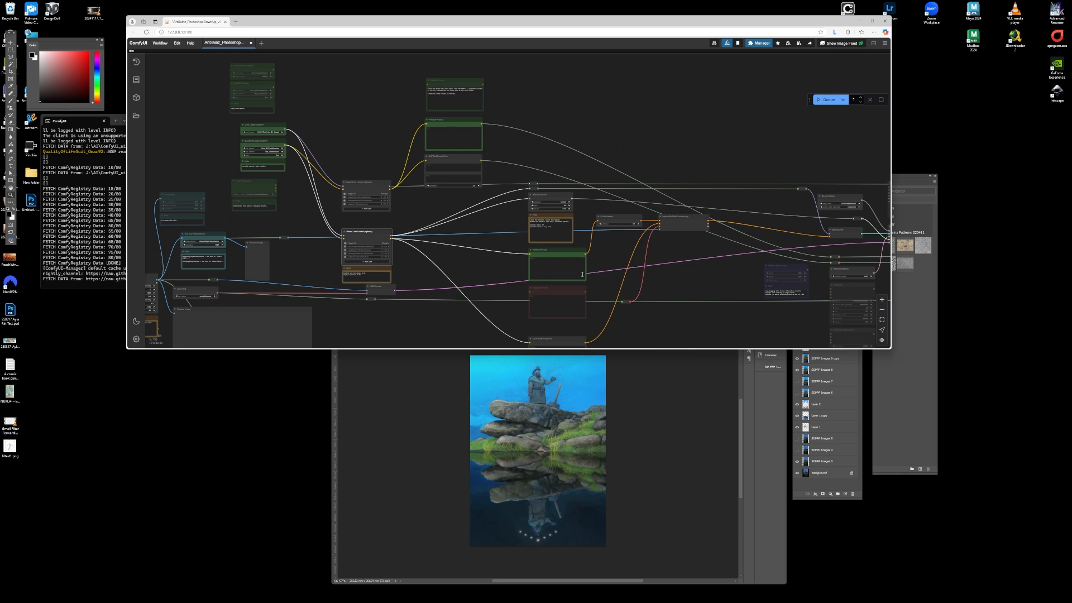
# - Review the final nodes that upscale the result and send images back to Photoshop
pyautogui.scroll(-4, 582, 274)
pyautogui.scroll(5, 620, 193)
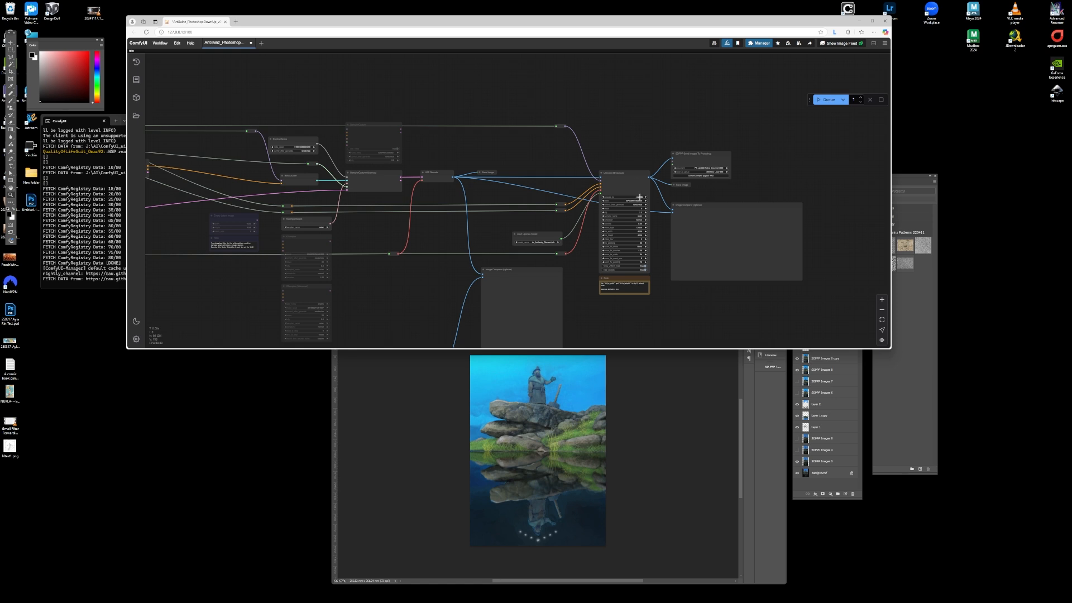
pyautogui.scroll(-10, 655, 193)
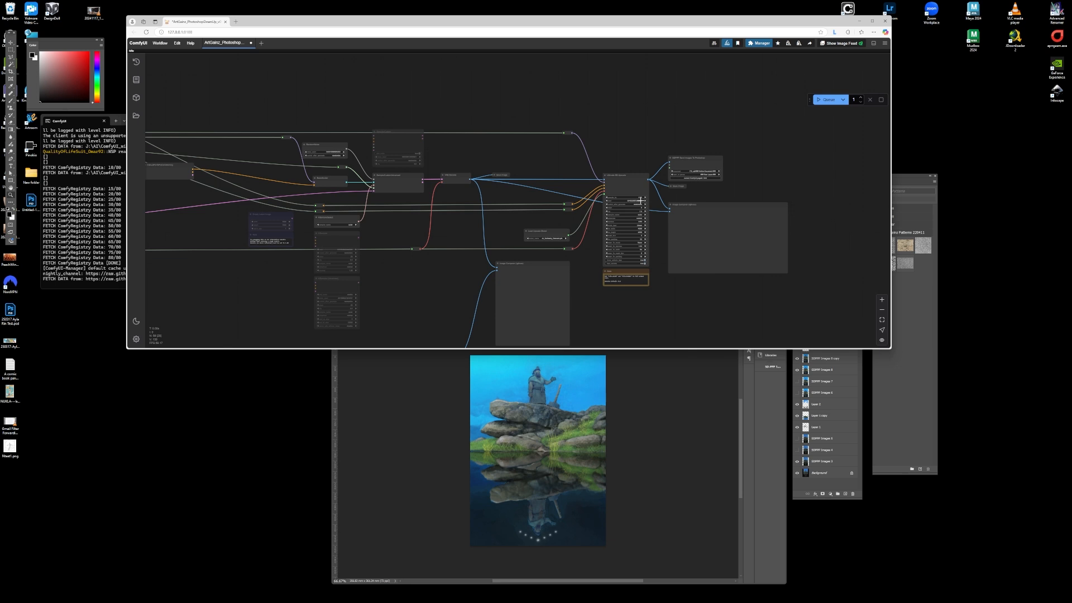
pyautogui.scroll(5, 535, 198)
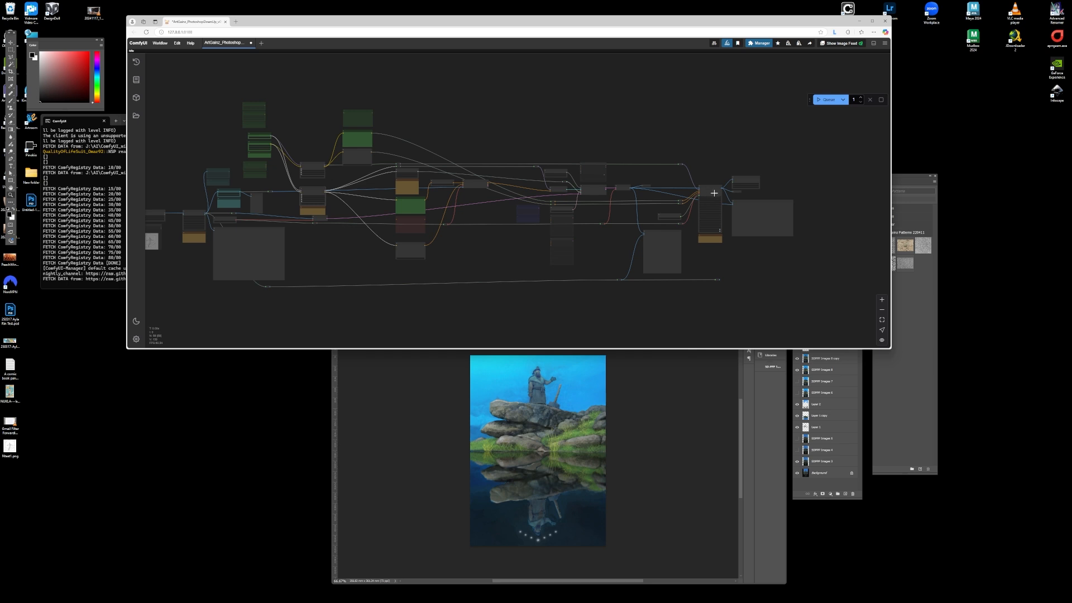
pyautogui.scroll(5, 710, 191)
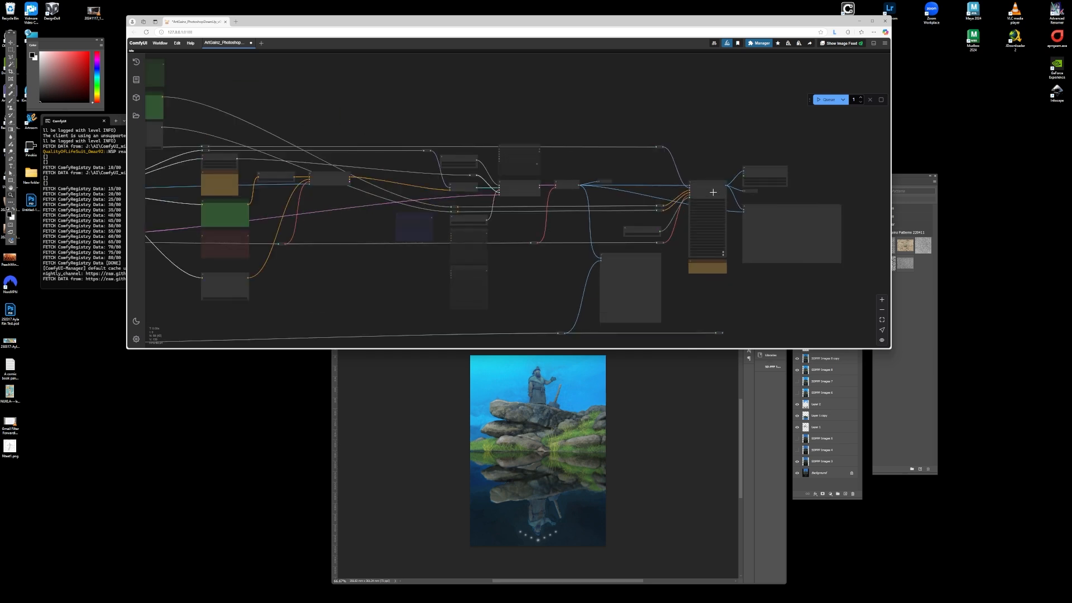
pyautogui.scroll(5, 713, 196)
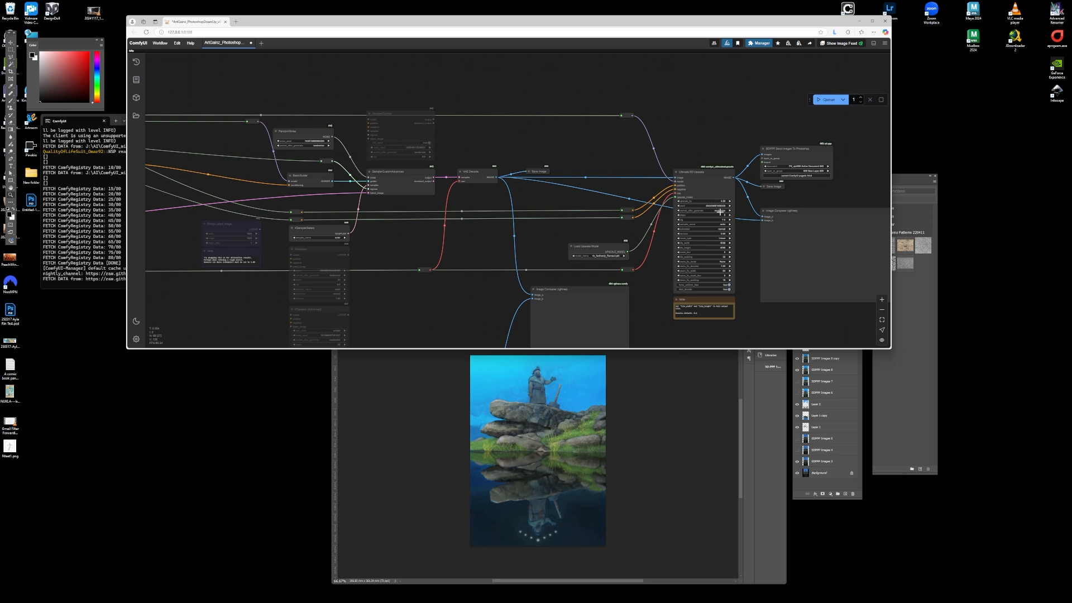
pyautogui.scroll(-5, 721, 212)
pyautogui.scroll(6, 718, 206)
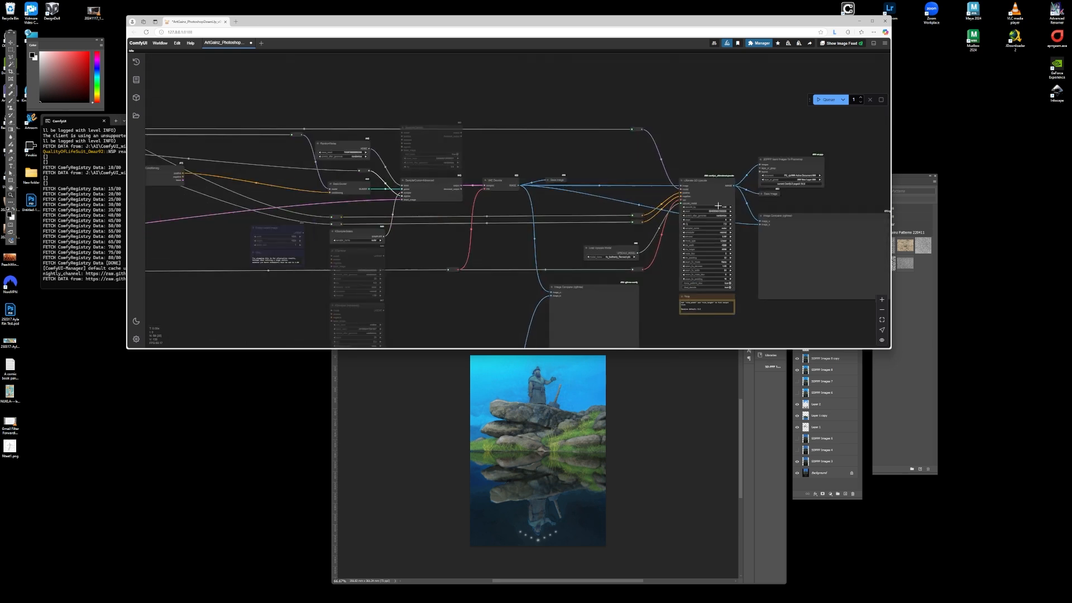
# - Examine the BasicScheduler node and the note explaining its steps and denoise settings
pyautogui.scroll(-3, 717, 200)
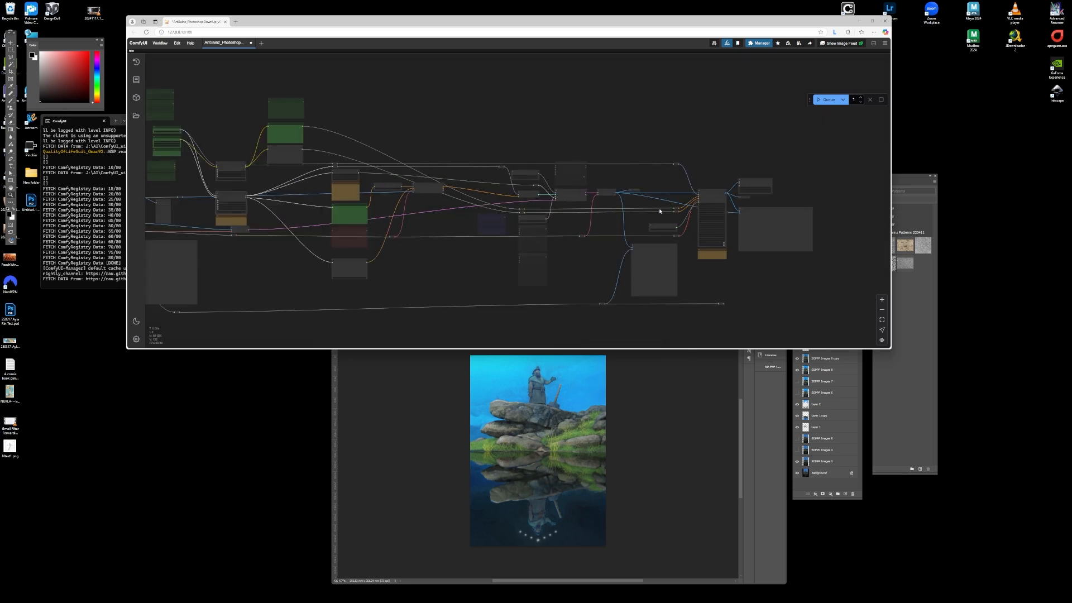
pyautogui.scroll(-2, 660, 211)
pyautogui.scroll(8, 398, 205)
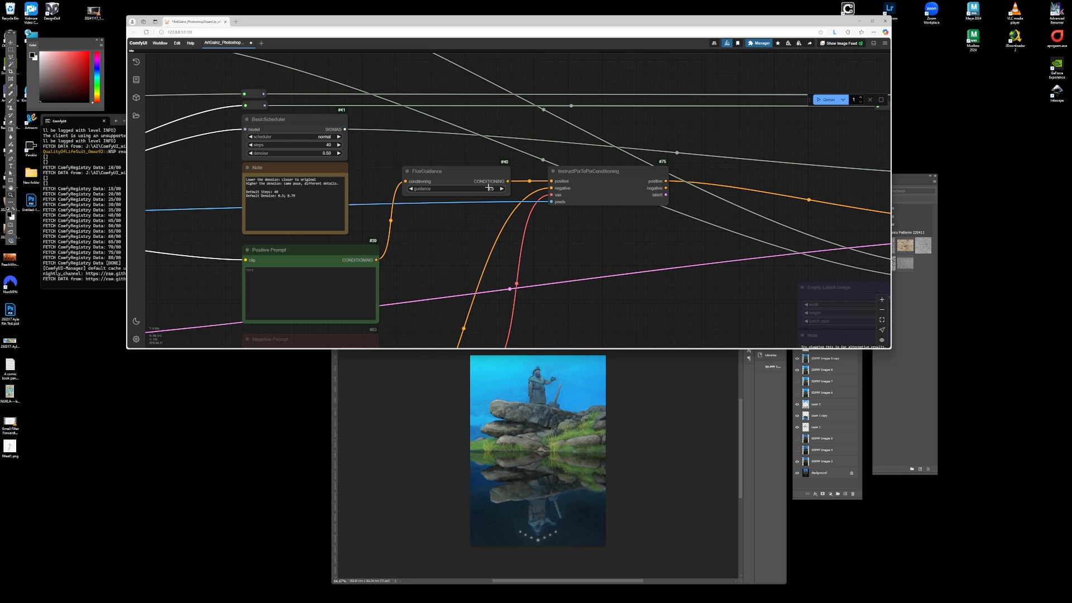
pyautogui.scroll(-8, 487, 192)
pyautogui.scroll(9, 404, 178)
pyautogui.scroll(-4, 444, 206)
pyautogui.scroll(7, 444, 205)
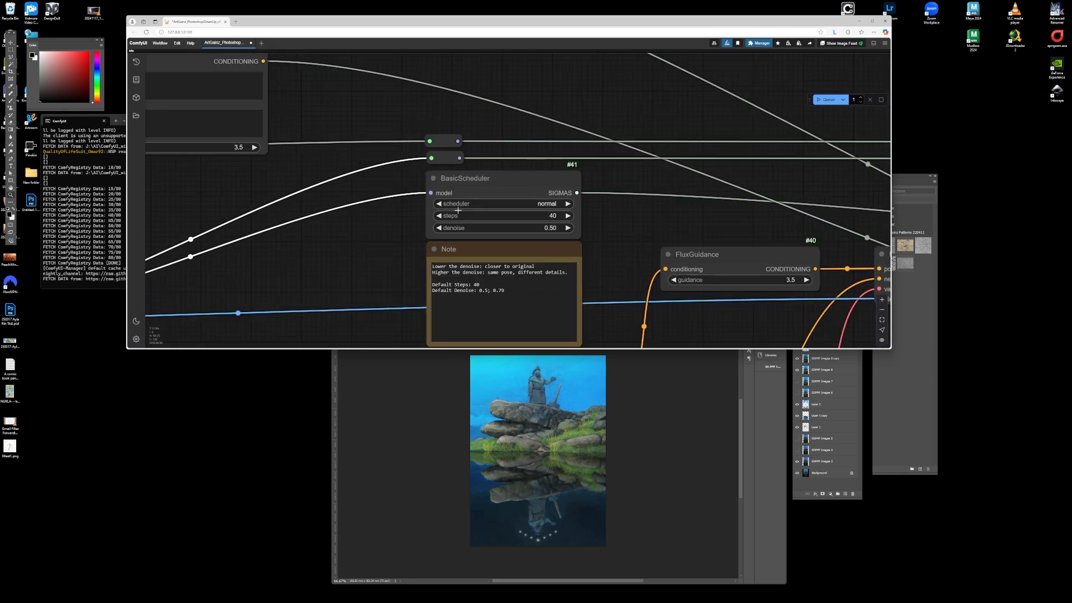
pyautogui.scroll(-3, 459, 176)
pyautogui.scroll(6, 478, 181)
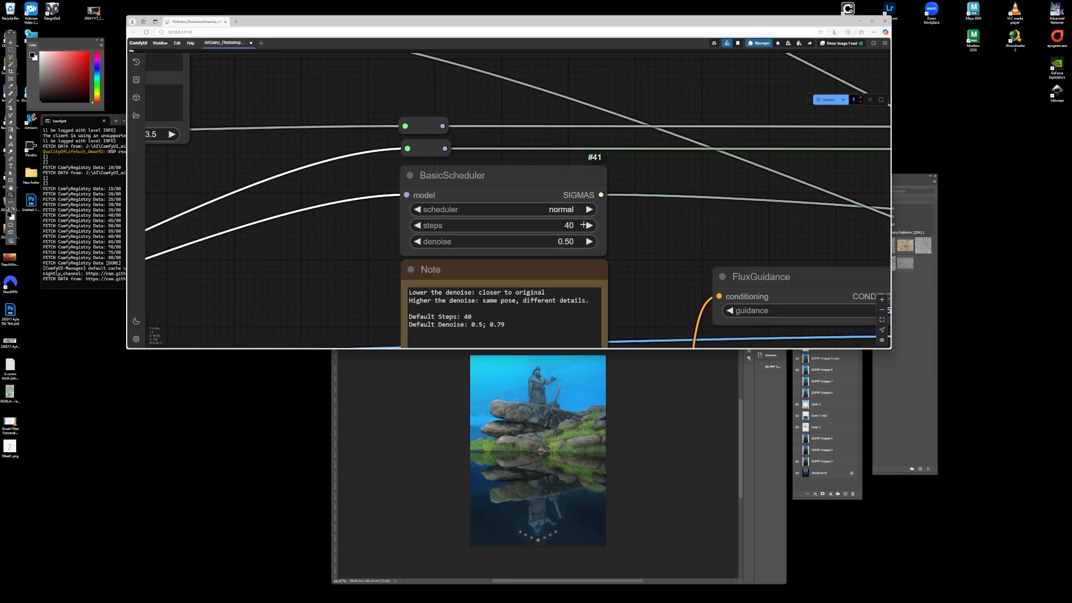
pyautogui.scroll(-8, 569, 225)
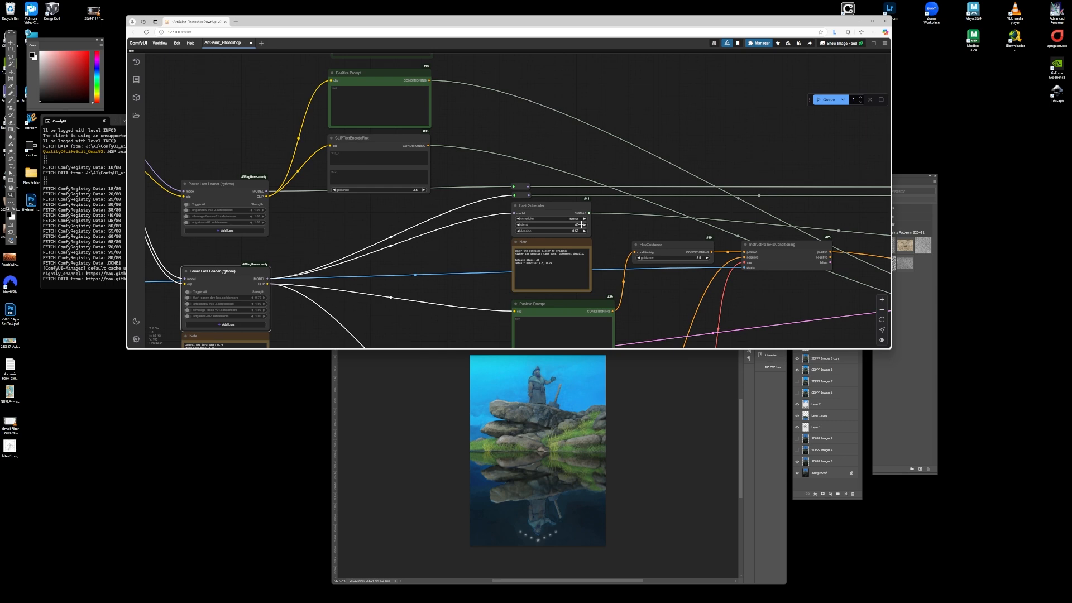
pyautogui.scroll(7, 308, 134)
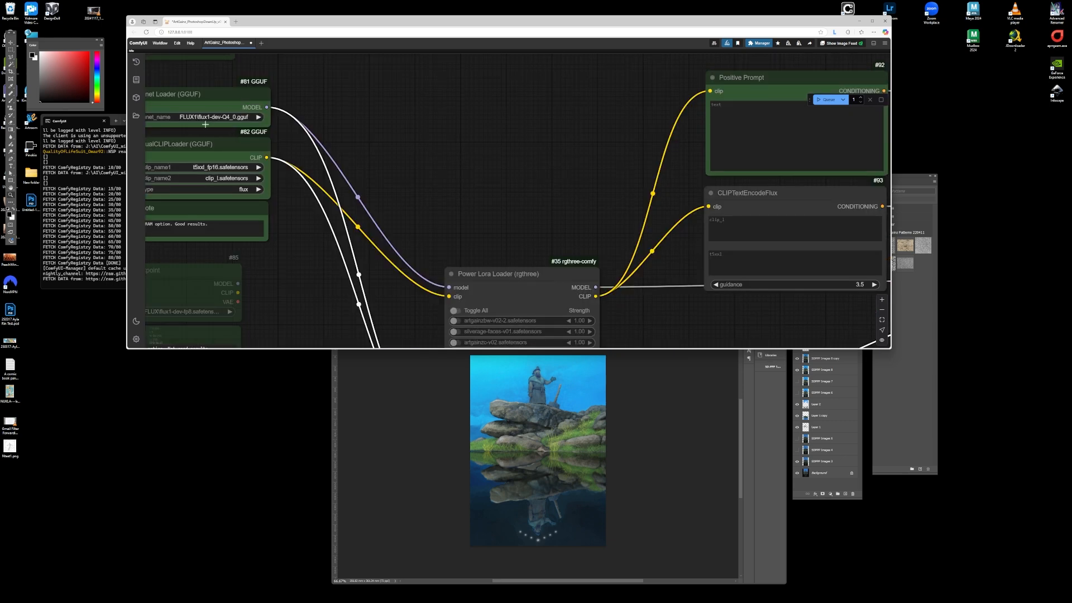
pyautogui.scroll(-6, 240, 147)
pyautogui.scroll(7, 707, 262)
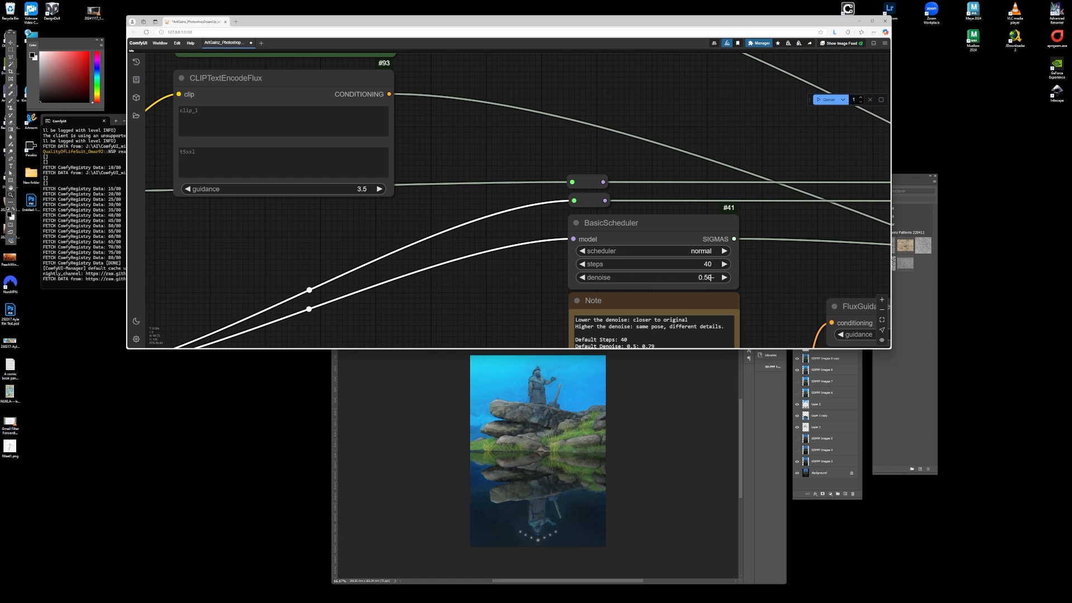
pyautogui.scroll(2, 632, 233)
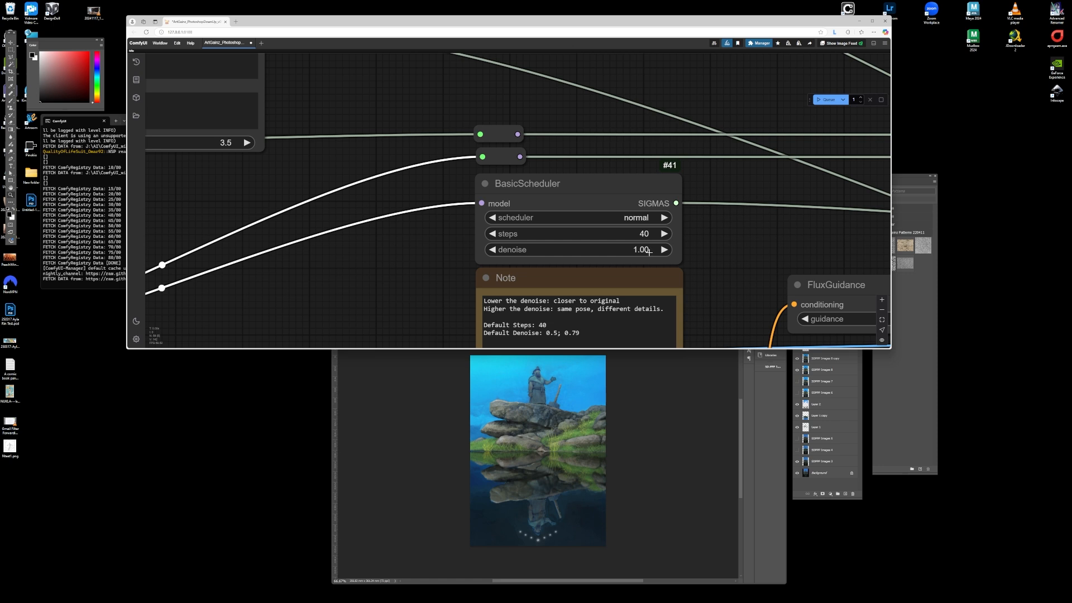
# - Set the BasicScheduler denoise to 0.6
pyautogui.moveTo(644, 252); pyautogui.dragTo(641, 250)
pyautogui.click(641, 250)
pyautogui.write('0.6')
pyautogui.press('Return')
pyautogui.scroll(-10, 468, 226)
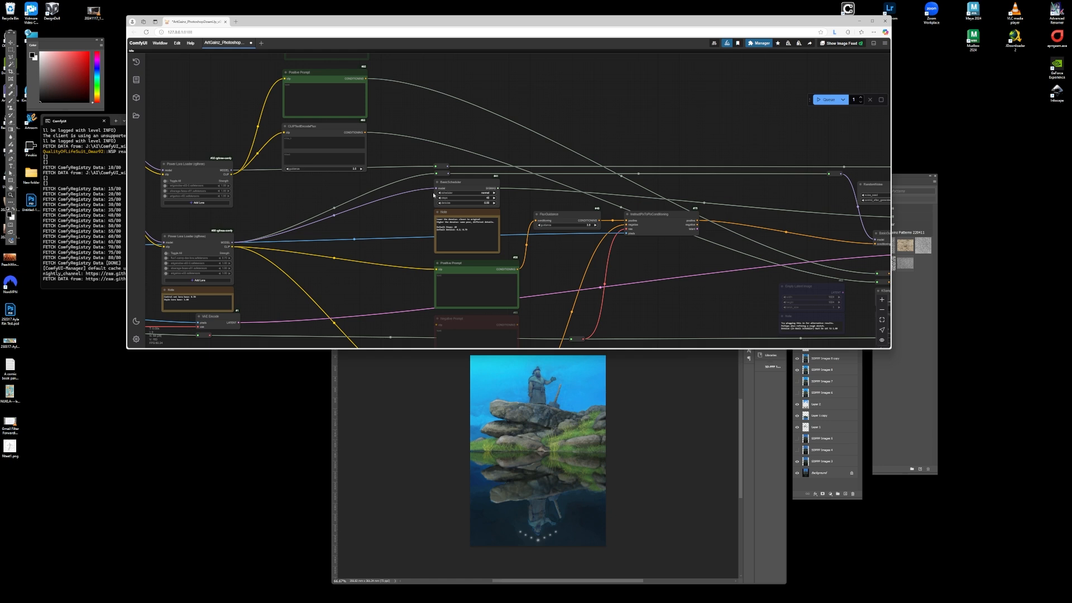
pyautogui.scroll(-5, 441, 185)
pyautogui.scroll(10, 447, 182)
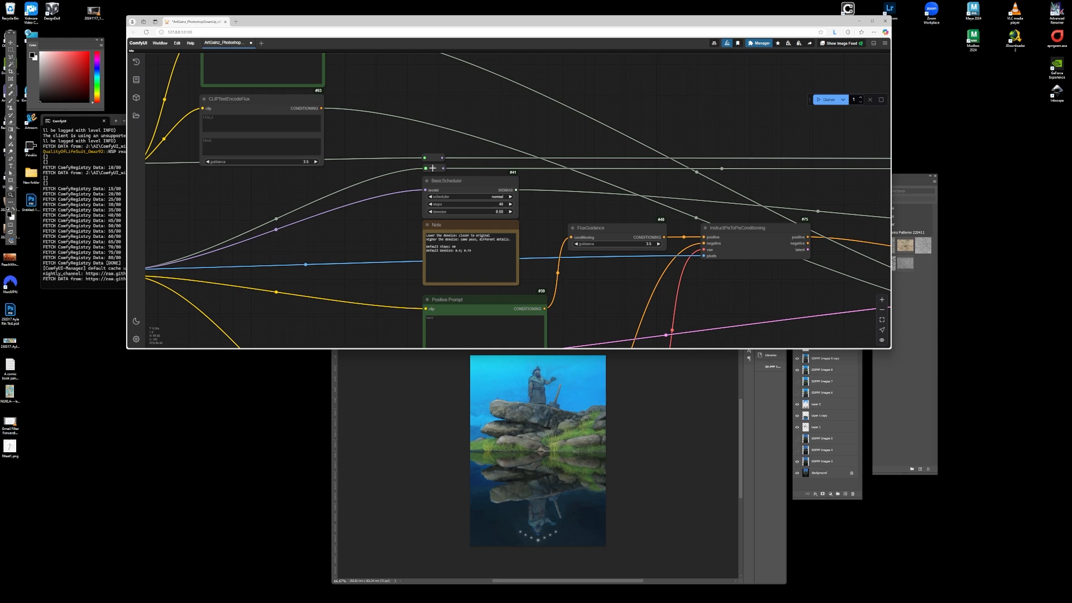
pyautogui.scroll(-6, 427, 191)
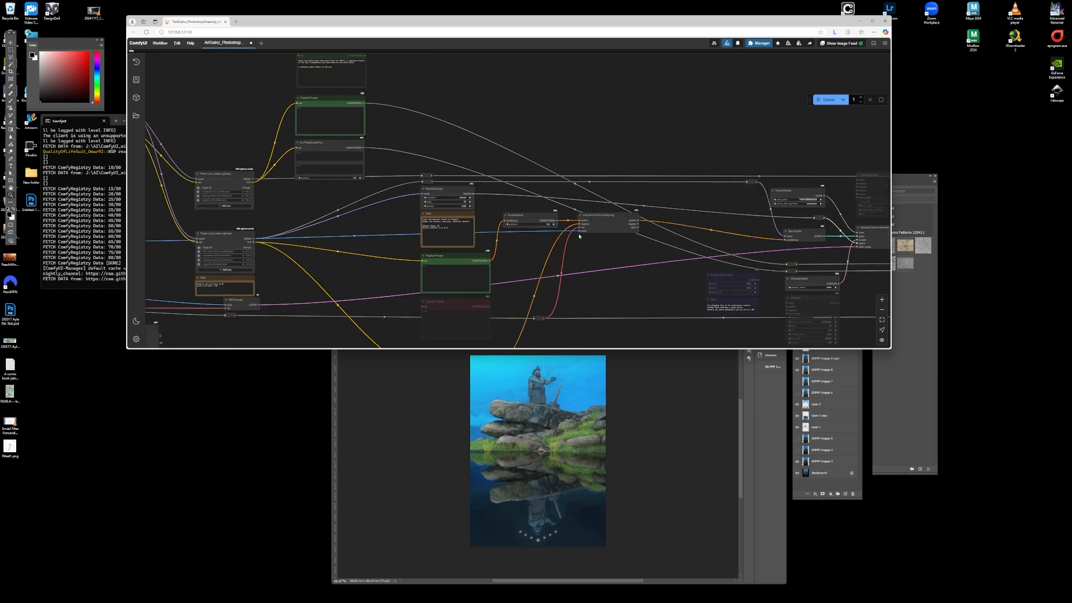
# - Review the VAE Decode, Save Image and Ultimate SD Upscale nodes and their settings
pyautogui.moveTo(846, 228); pyautogui.dragTo(478, 201)
pyautogui.scroll(11, 477, 199)
pyautogui.moveTo(792, 221); pyautogui.dragTo(509, 204)
pyautogui.scroll(-5, 613, 219)
pyautogui.scroll(2, 461, 195)
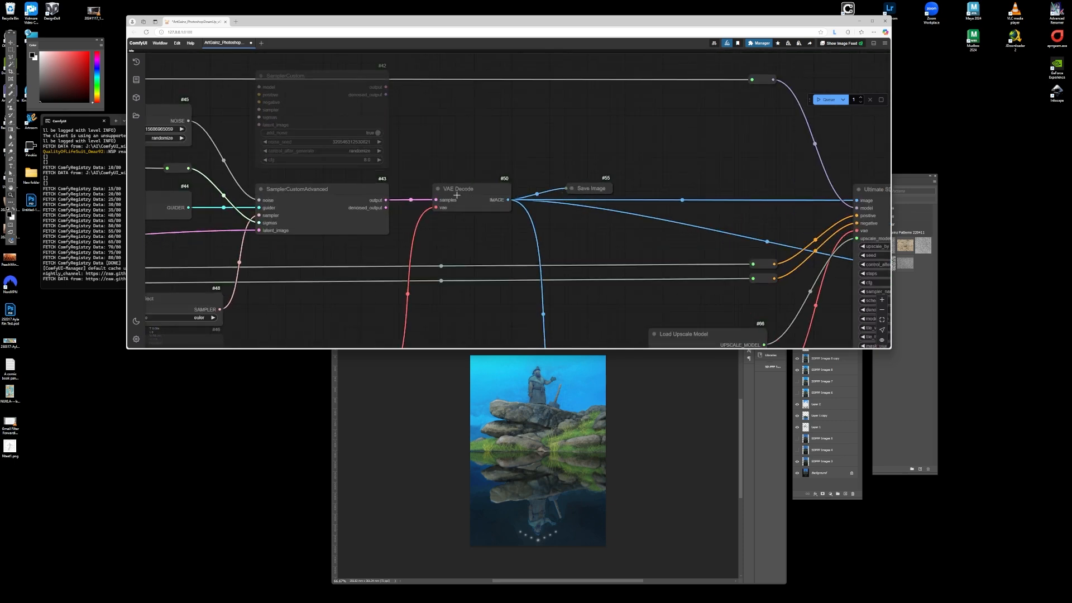
pyautogui.scroll(-13, 467, 180)
pyautogui.scroll(13, 505, 256)
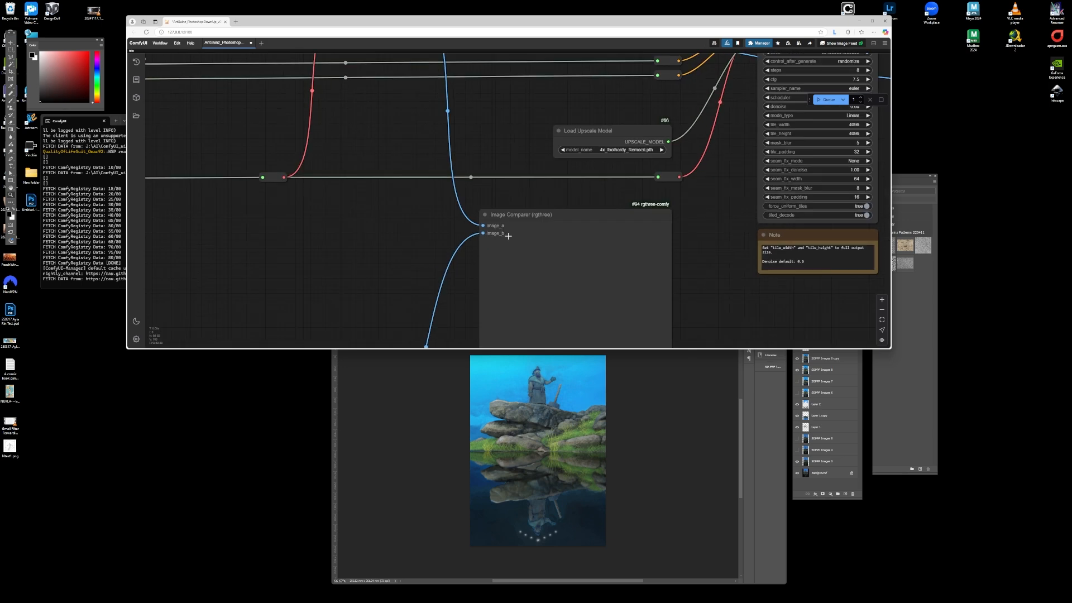
pyautogui.scroll(-3, 497, 180)
pyautogui.scroll(-2, 455, 175)
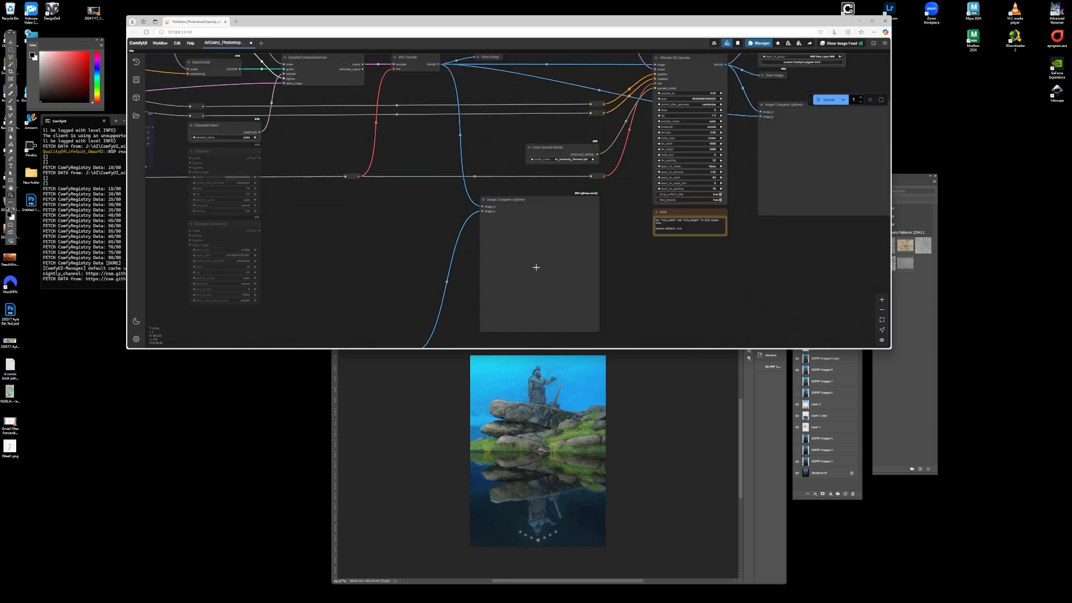
pyautogui.scroll(-3, 536, 267)
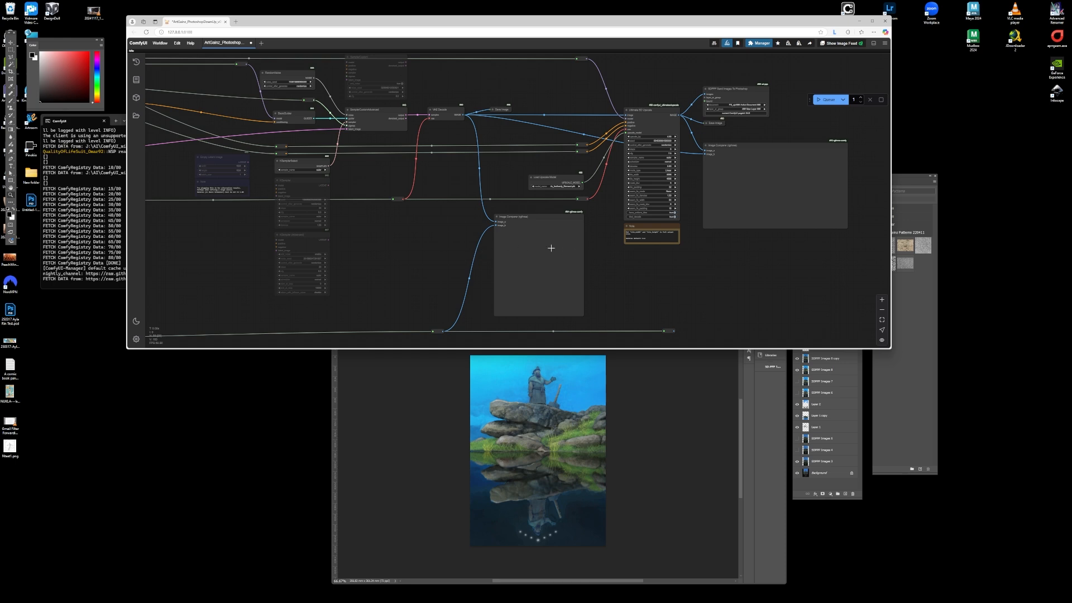
pyautogui.scroll(-5, 507, 249)
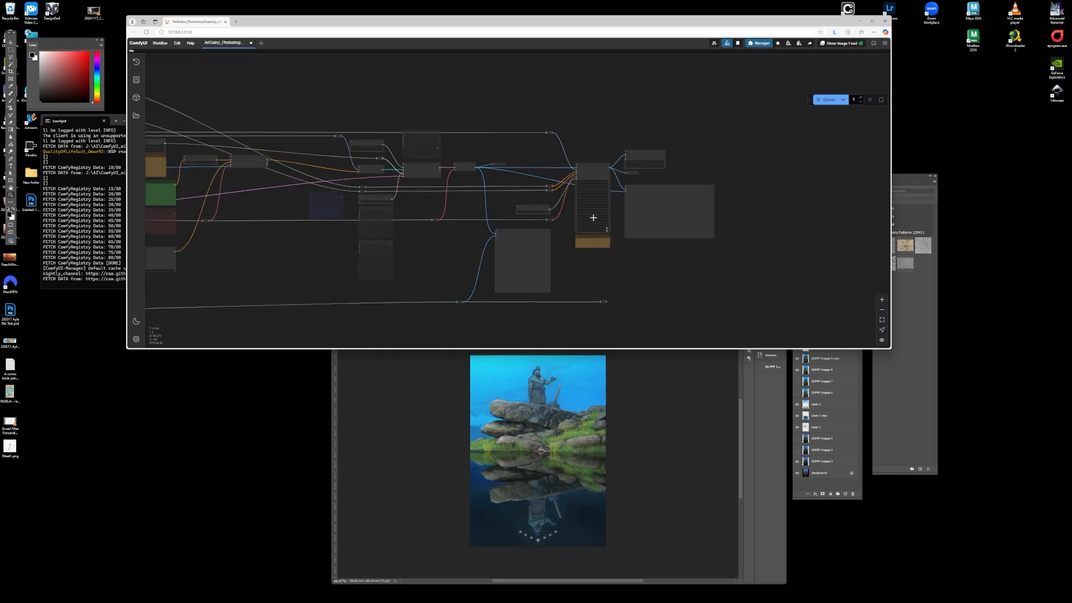
pyautogui.scroll(12, 593, 217)
pyautogui.scroll(-6, 556, 245)
pyautogui.scroll(3, 589, 165)
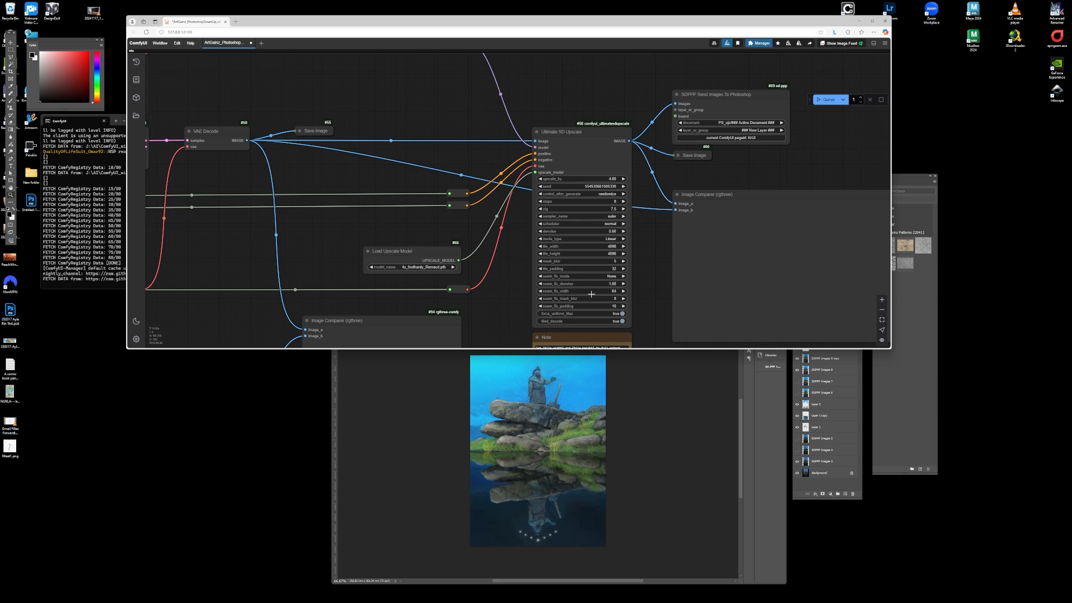
# - Set the Ultimate SD Upscale upscale_by value to 2
pyautogui.click(607, 179)
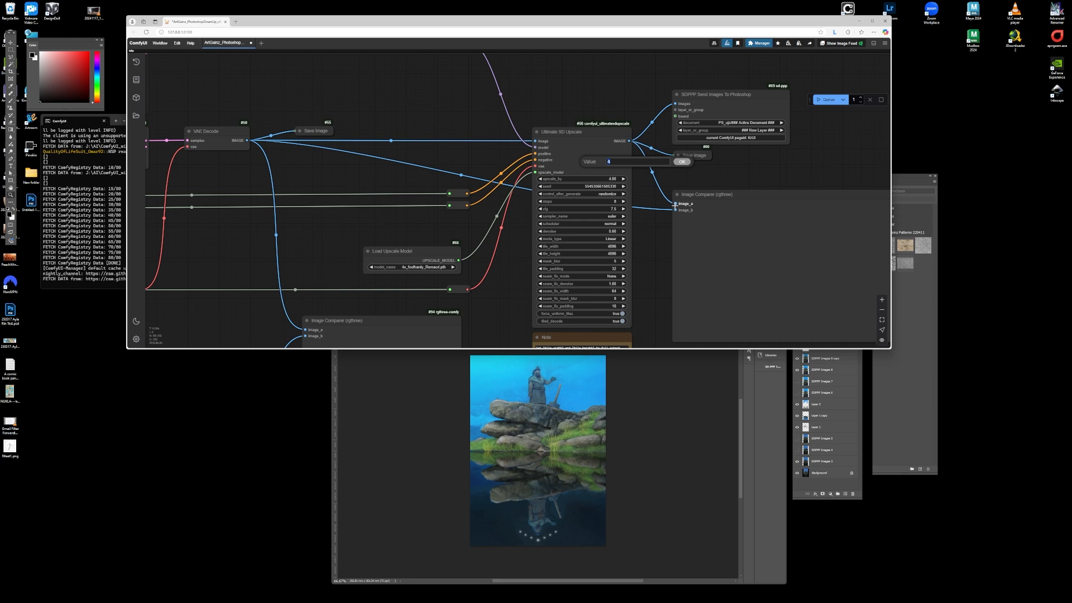
pyautogui.write('2')
pyautogui.press('Return')
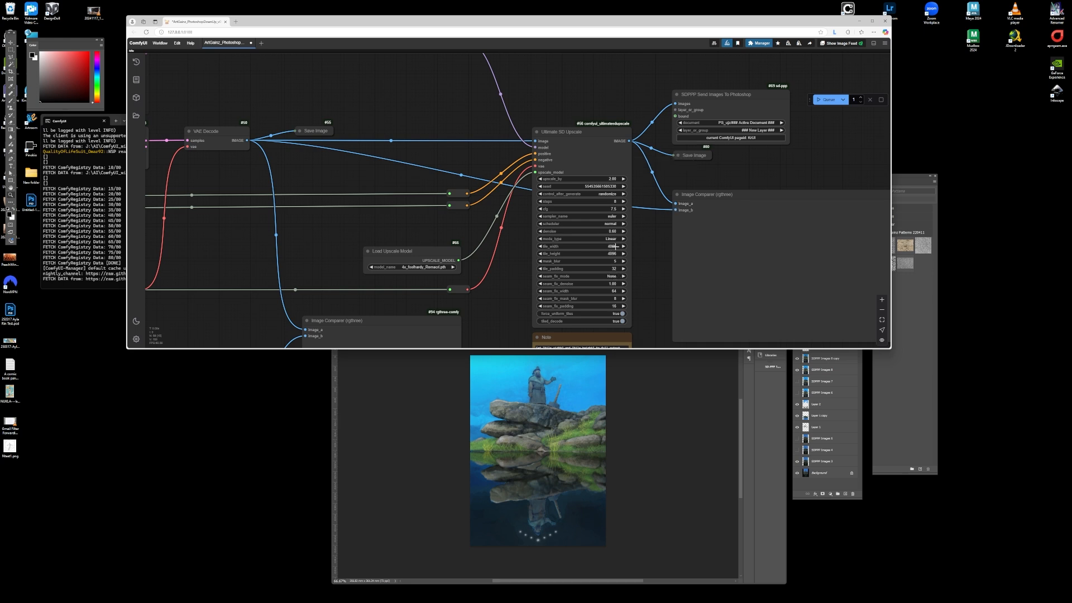
pyautogui.click(613, 246)
pyautogui.click(684, 233)
# - Inspect the Ultimate SD Upscale output going to the SDPPP Send Images To Photoshop and Image Comparer nodes
pyautogui.scroll(-7, 525, 232)
pyautogui.scroll(7, 591, 222)
pyautogui.scroll(-6, 567, 235)
pyautogui.scroll(7, 603, 225)
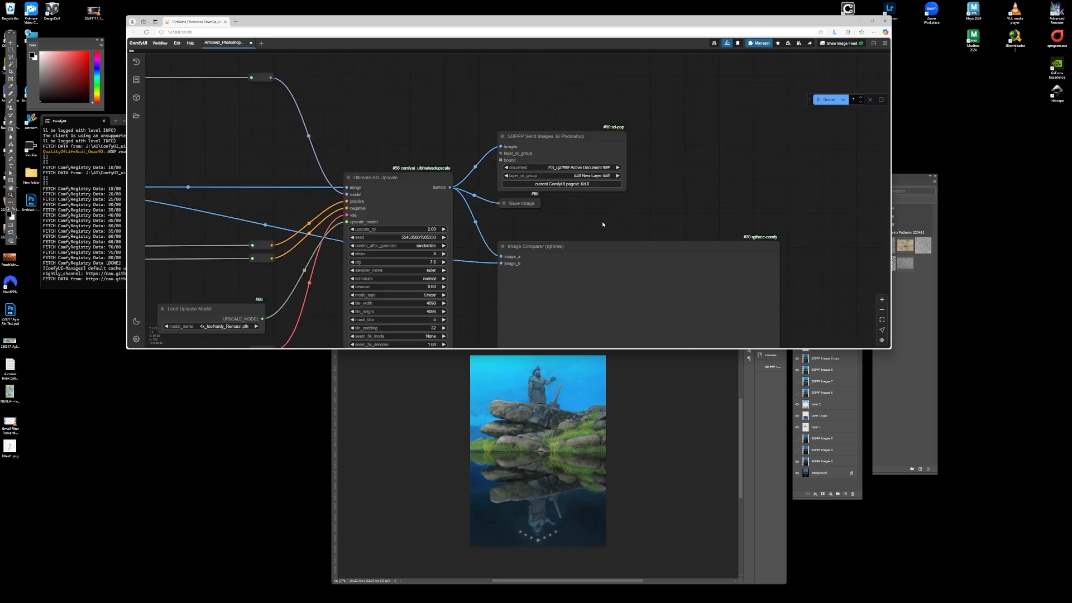
pyautogui.scroll(-7, 603, 225)
pyautogui.scroll(8, 586, 257)
pyautogui.scroll(-6, 696, 253)
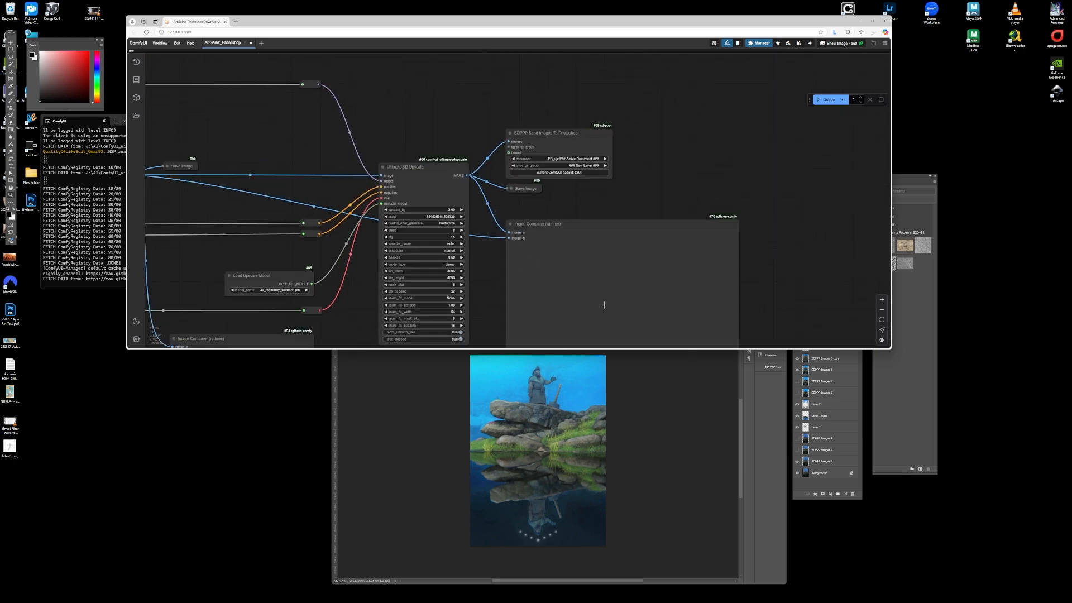
pyautogui.scroll(3, 603, 303)
pyautogui.scroll(3, 549, 275)
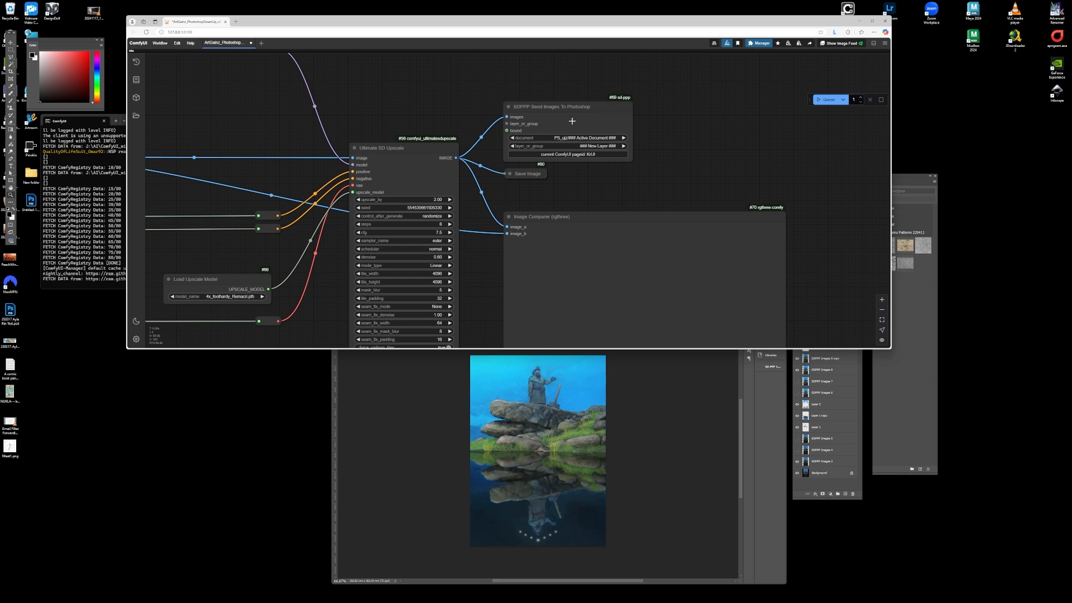
pyautogui.scroll(-5, 641, 130)
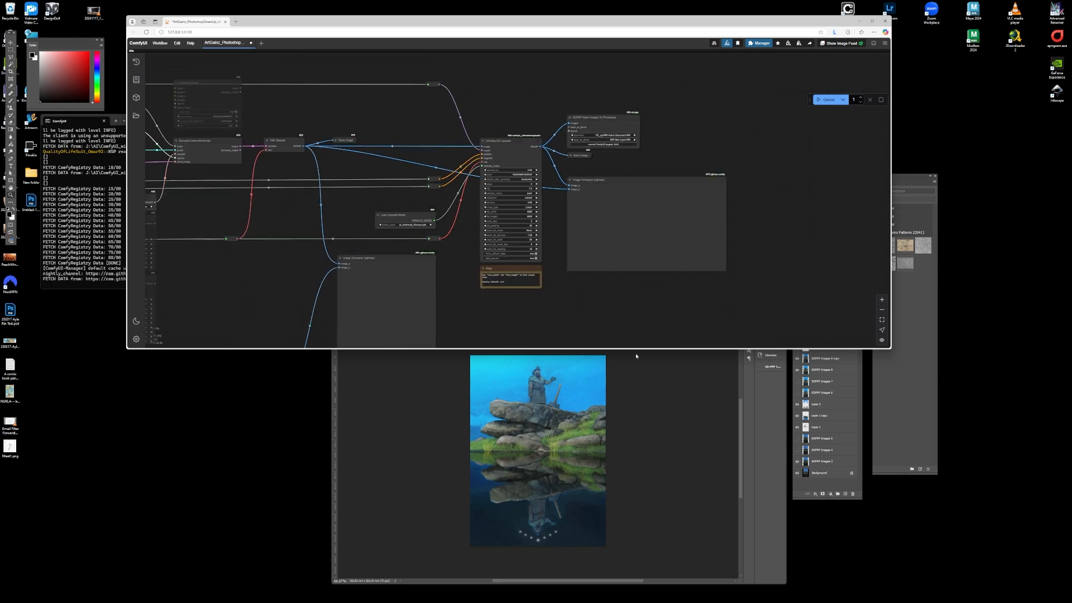
# - Switch to Photoshop, bring up the square painted document and enlarge its window
pyautogui.click(636, 356)
pyautogui.moveTo(558, 302); pyautogui.dragTo(542, 234)
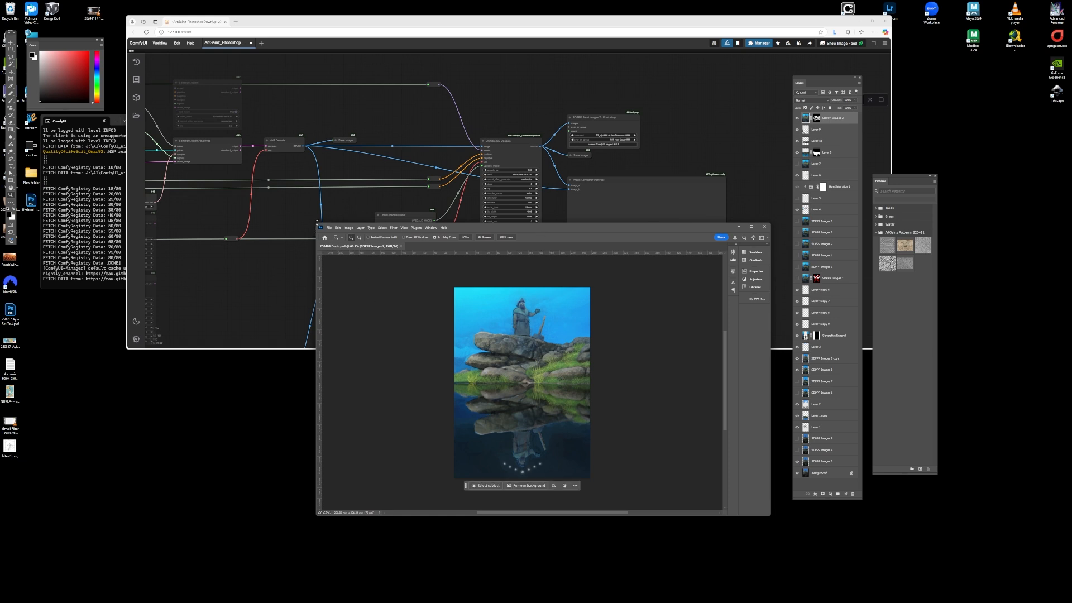
pyautogui.click(317, 222)
pyautogui.click(390, 383)
pyautogui.moveTo(316, 223); pyautogui.dragTo(148, 95)
pyautogui.moveTo(480, 106); pyautogui.dragTo(493, 160)
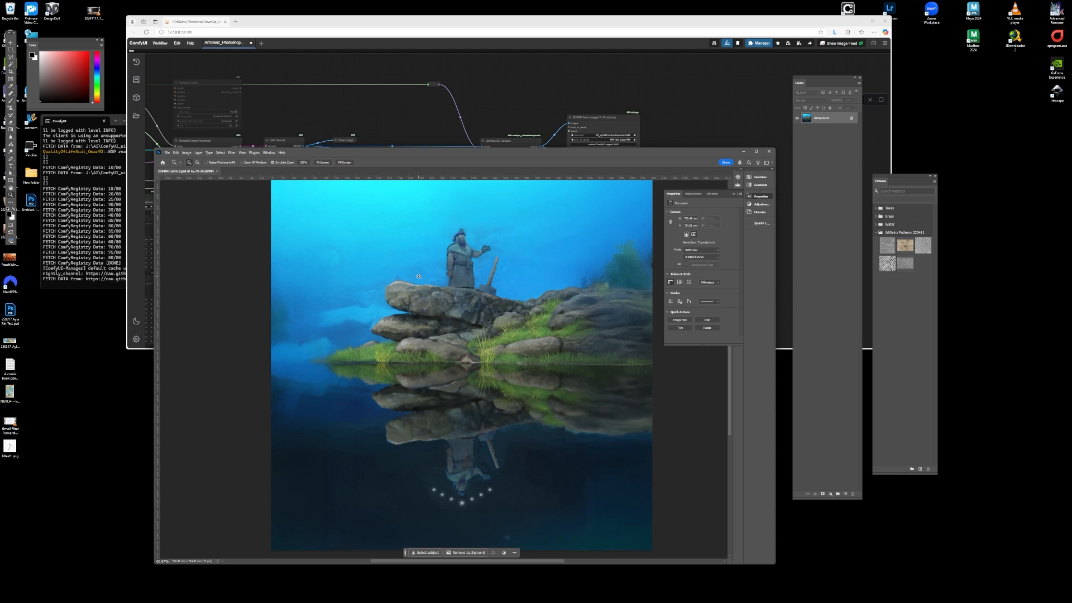
# - Fit the Photoshop document on screen and move its window below the ComfyUI workflow
pyautogui.click(469, 22)
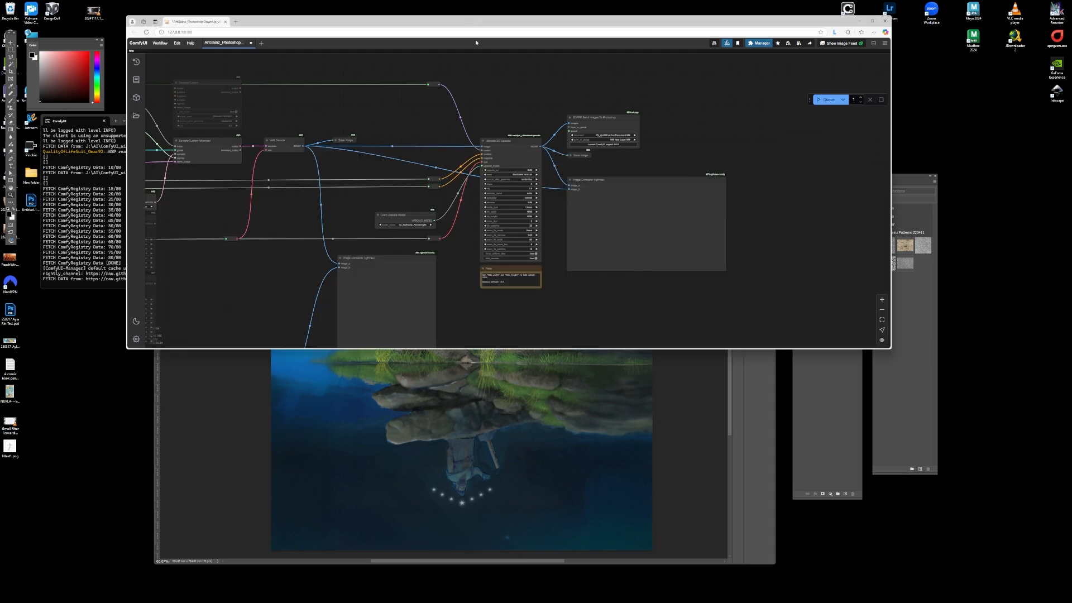
pyautogui.scroll(-6, 772, 281)
pyautogui.scroll(15, 347, 238)
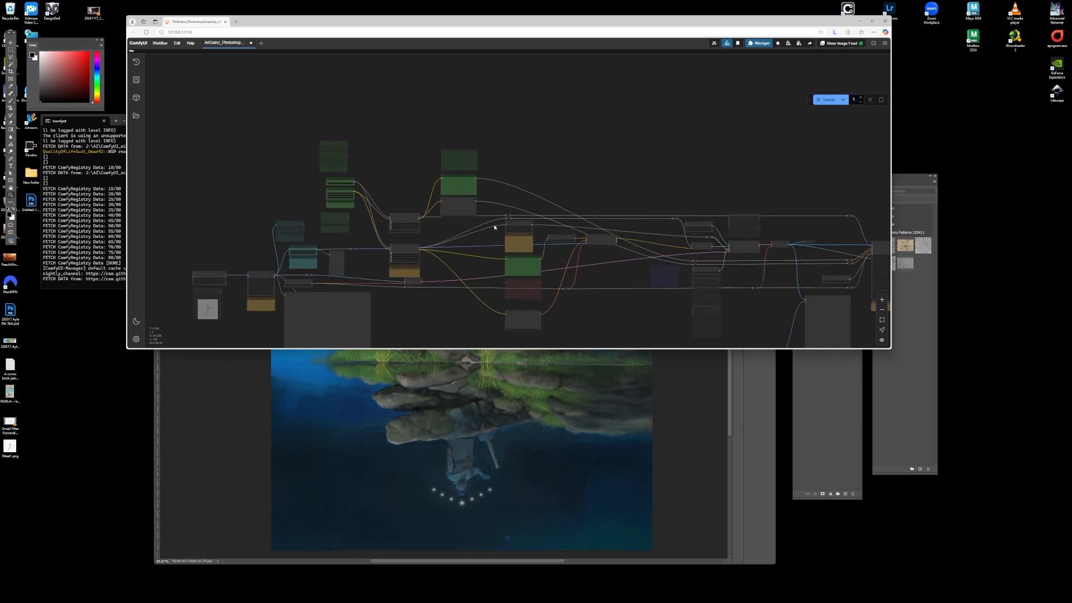
pyautogui.click(506, 429)
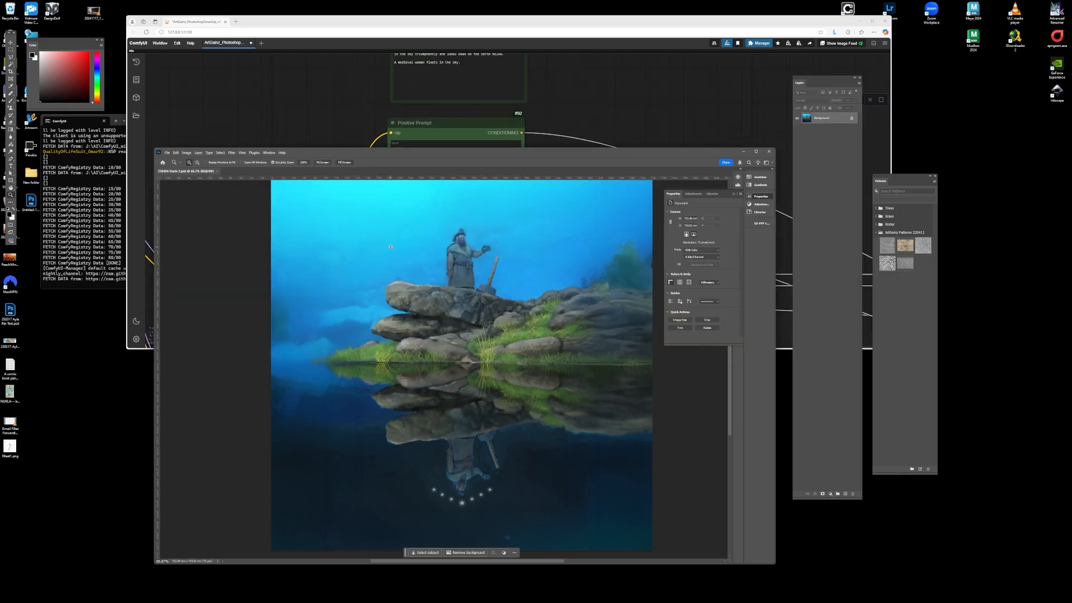
pyautogui.hotkey('ctrl', '0')
pyautogui.moveTo(403, 147); pyautogui.dragTo(402, 342)
# - Start the positive prompt with "A classical oil painting of a stocky dwarf standing on a rocky outcrop above a deep dark lake."
pyautogui.scroll(-2, 468, 476)
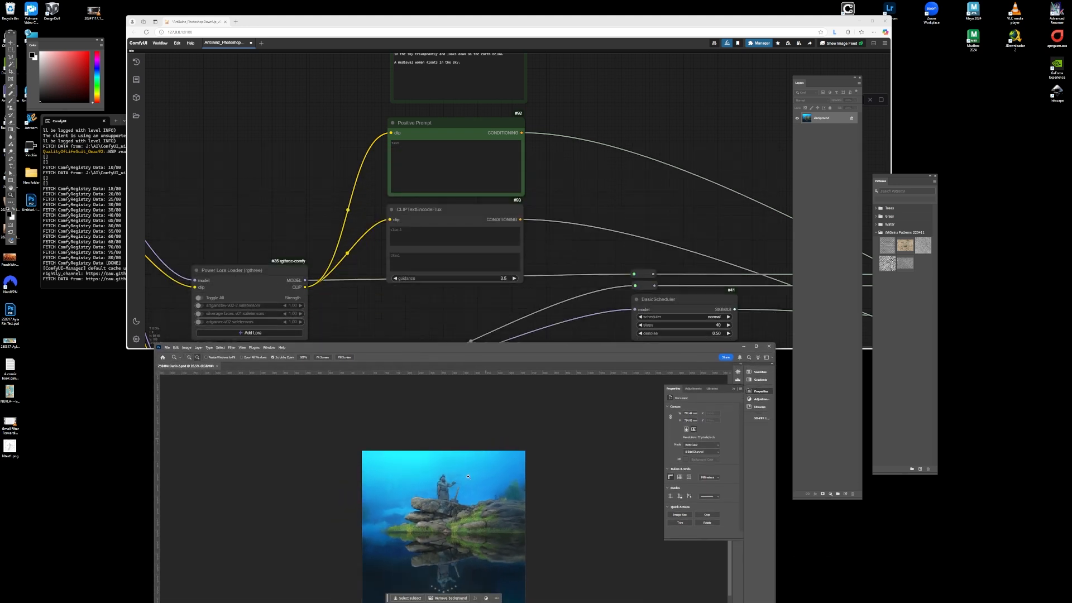
pyautogui.scroll(7, 429, 525)
pyautogui.scroll(-6, 424, 508)
pyautogui.scroll(2, 458, 511)
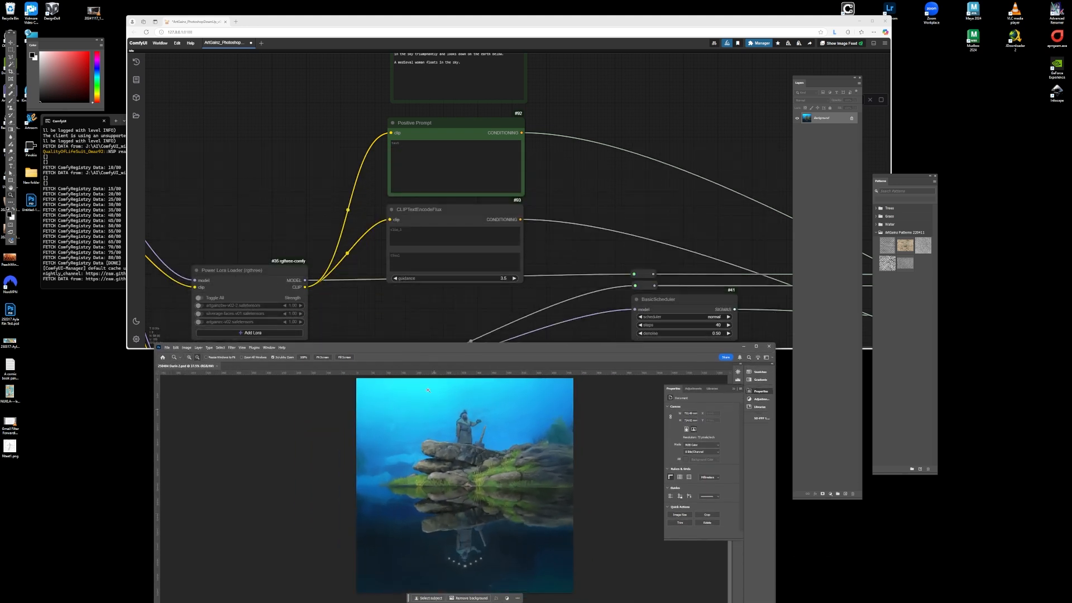
pyautogui.click(431, 179)
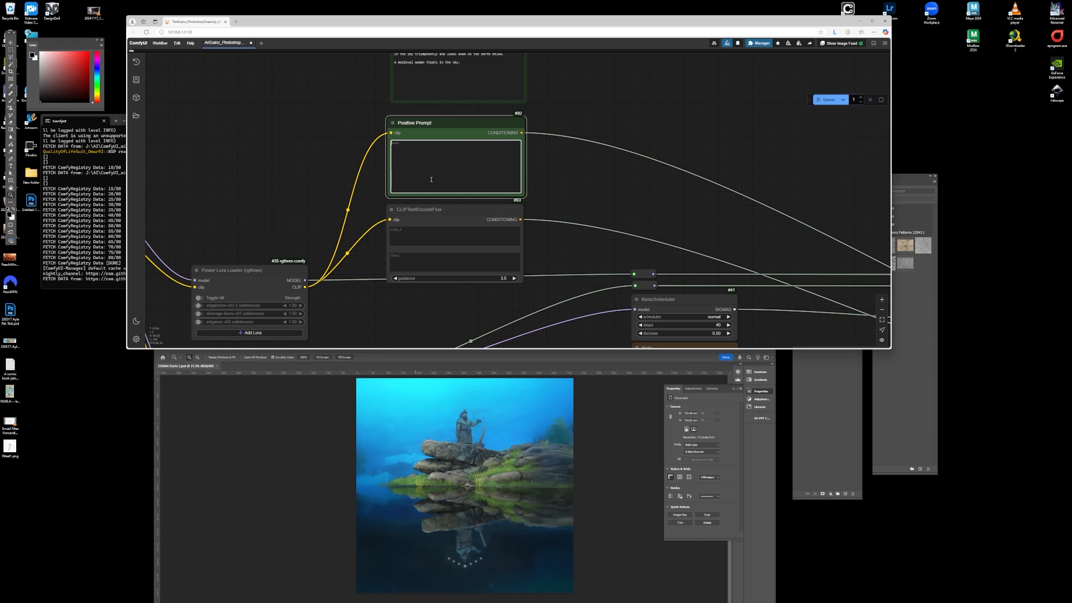
pyautogui.write('A classical o')
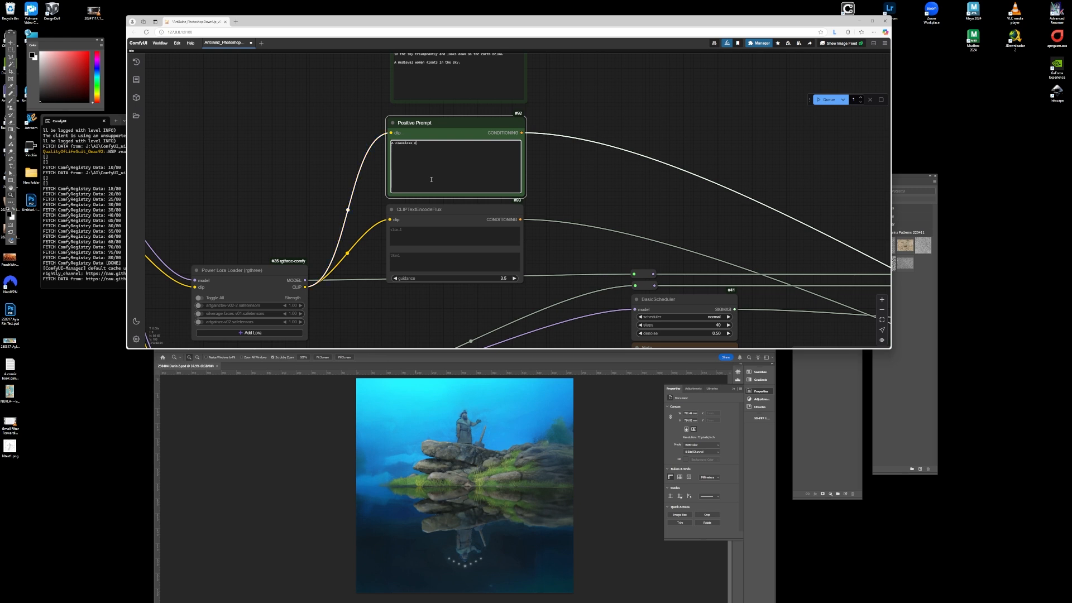
pyautogui.write('il paint')
pyautogui.scroll(5, 431, 123)
pyautogui.write('ing of a ')
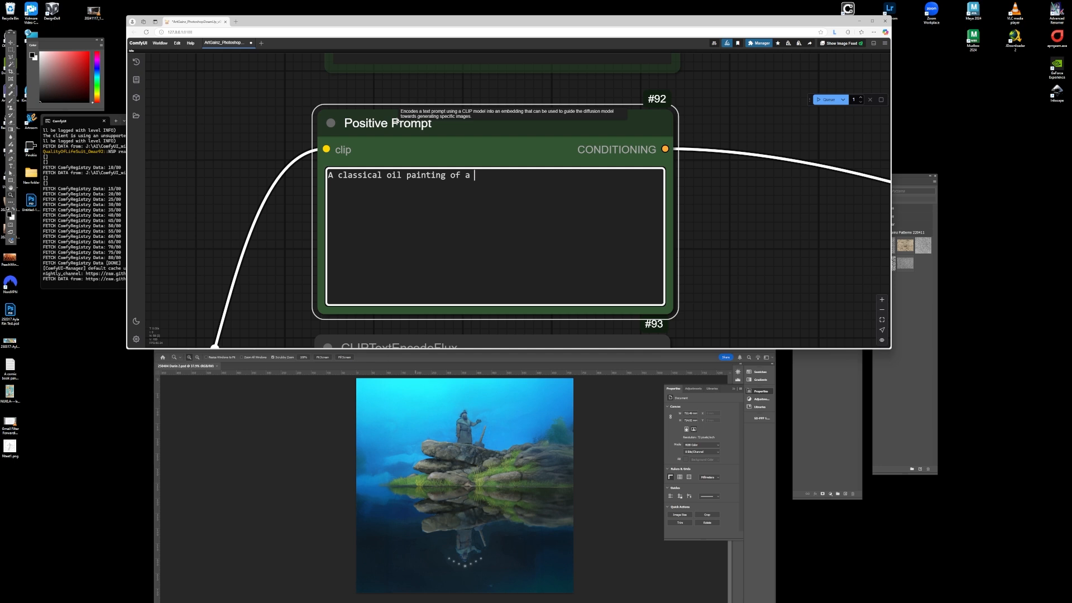
pyautogui.write('stocky dwarf standing on a rocky o')
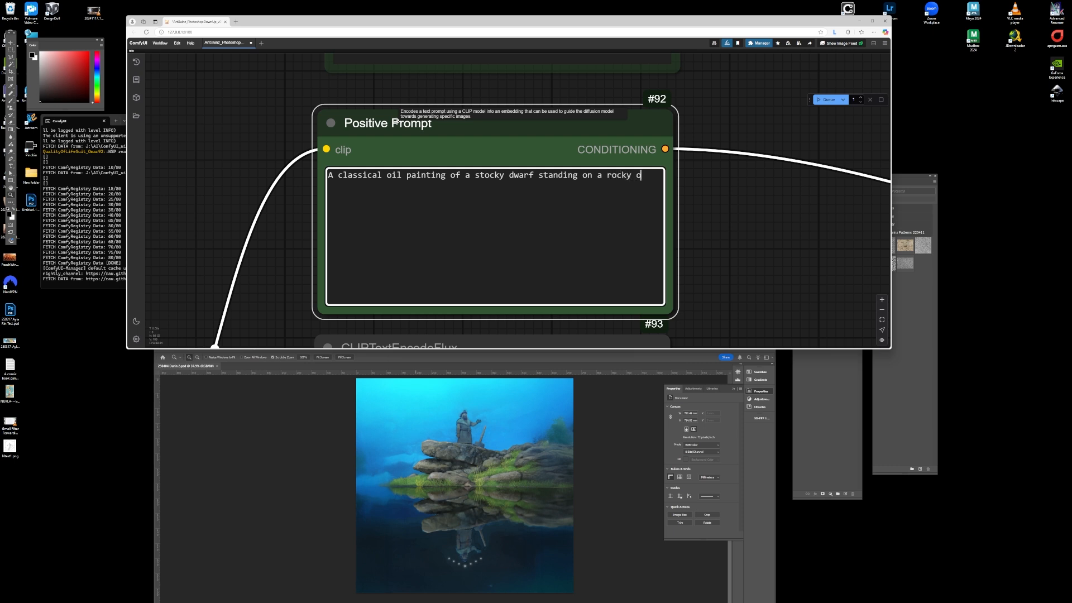
pyautogui.write('utcrop above a deep dark ')
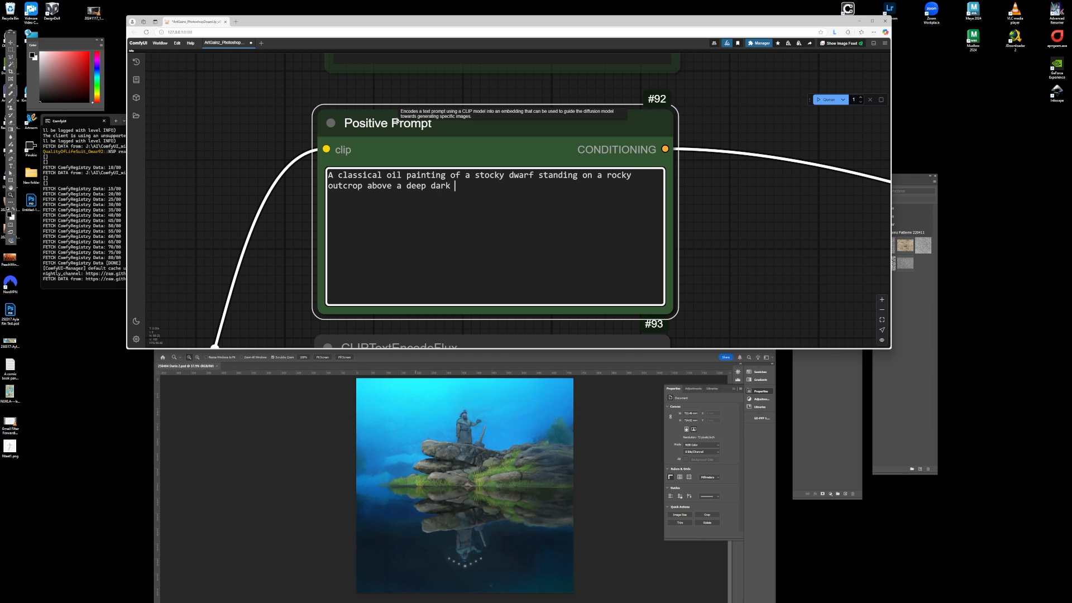
pyautogui.write('lake. His image is reflected in the wat')
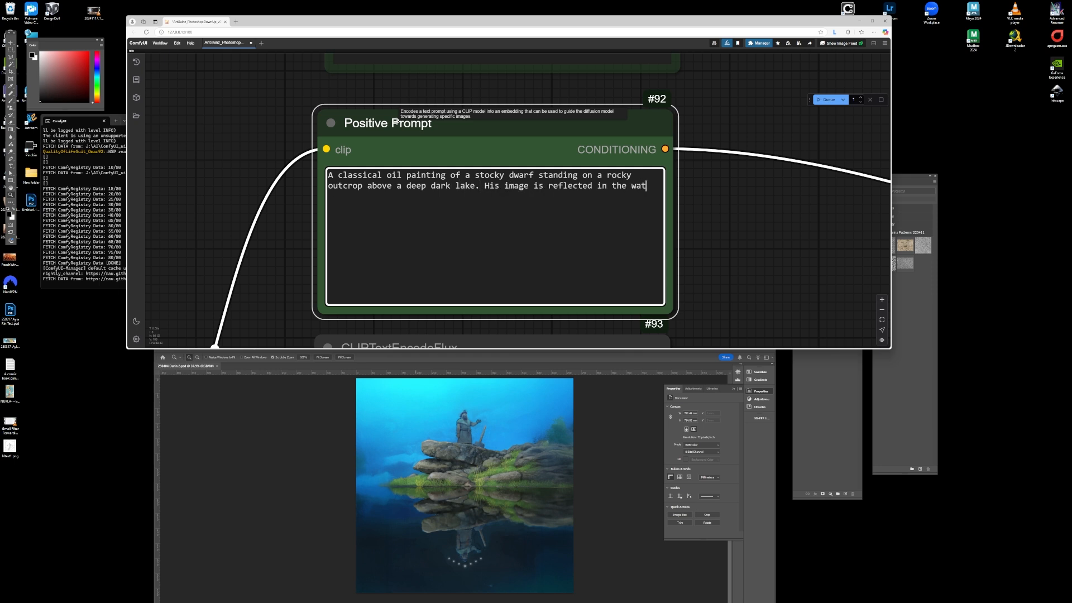
pyautogui.write('er. A war happer rests on')
# - Continue the prompt with "His image is reflected in the water. A war happer rests on the ground next to him."
pyautogui.press('BackSpace')
pyautogui.write('n the ground next to him.')
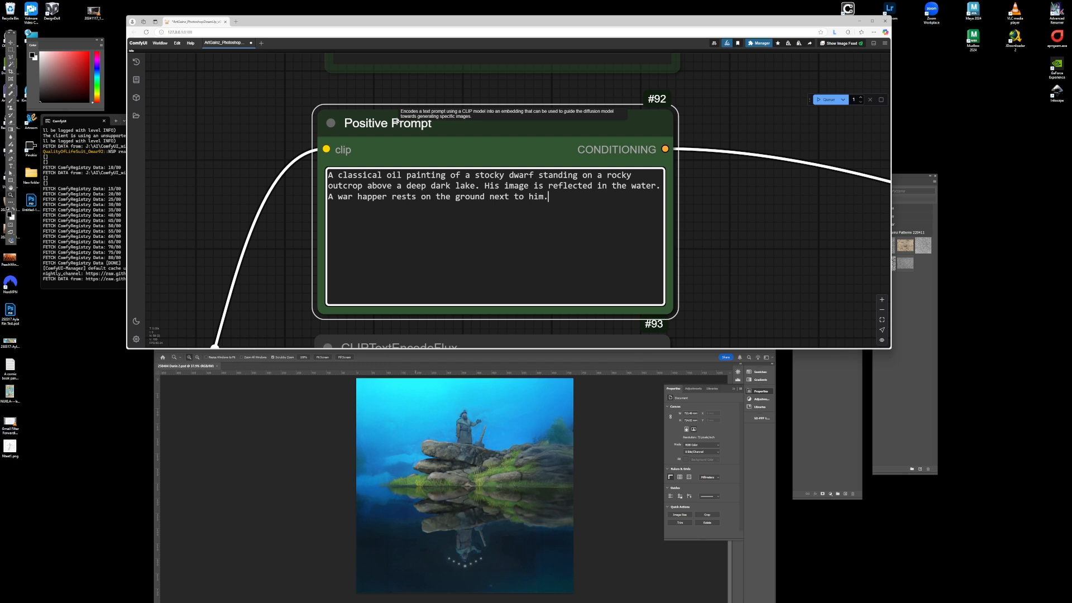
# - Insert "In his reflection, seven stars appear above his head." after the water sentence and correct "happer" to "hammer"
pyautogui.click(661, 186)
pyautogui.write('In his reflect')
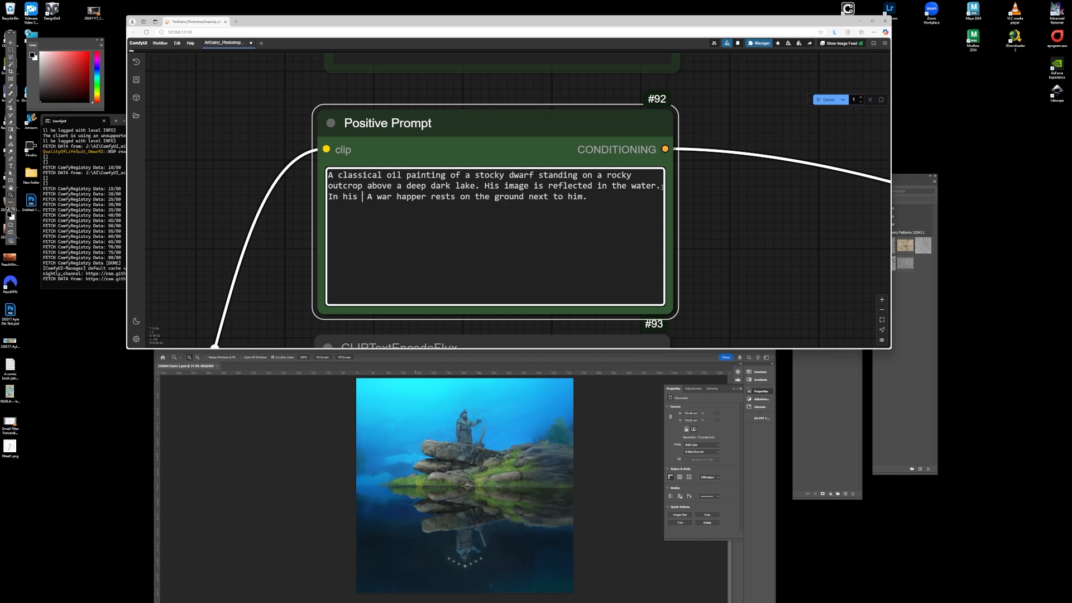
pyautogui.write('ion, seven stars appear above his head.')
pyautogui.moveTo(641, 197); pyautogui.dragTo(632, 197)
pyautogui.write('mm')
# - Append "Rocks protrude from reeds and green grass. A birds lands on his outstretched hand." to the prompt
pyautogui.click(557, 209)
pyautogui.write('Reeds and green grass')
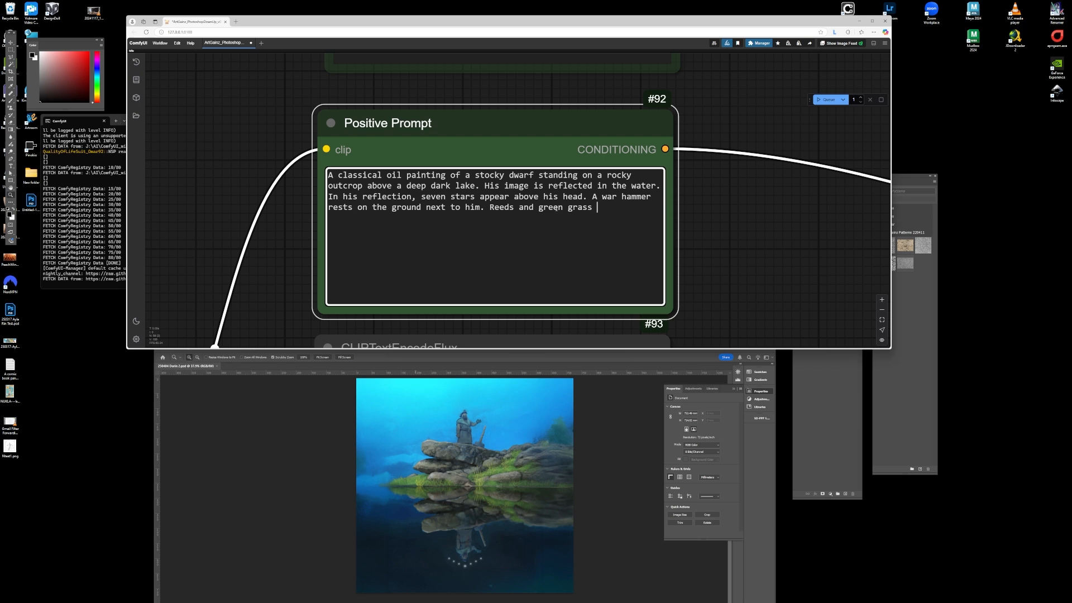
pyautogui.moveTo(496, 208); pyautogui.dragTo(490, 208)
pyautogui.write('Rocks protrude from r')
pyautogui.click(382, 218)
pyautogui.write('. A birds lands on ')
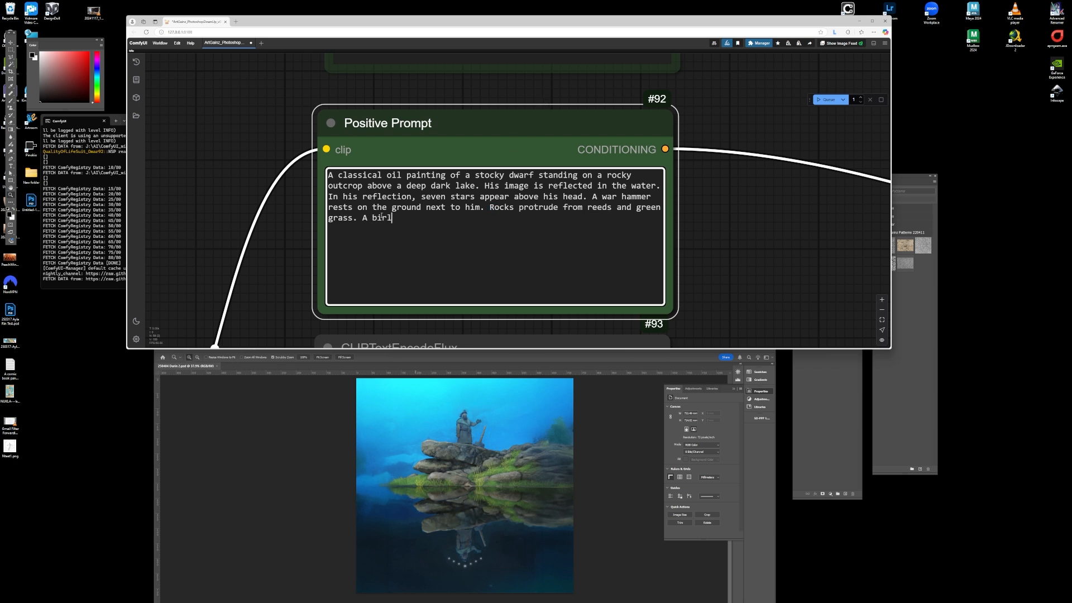
pyautogui.write('his outstretched hand.')
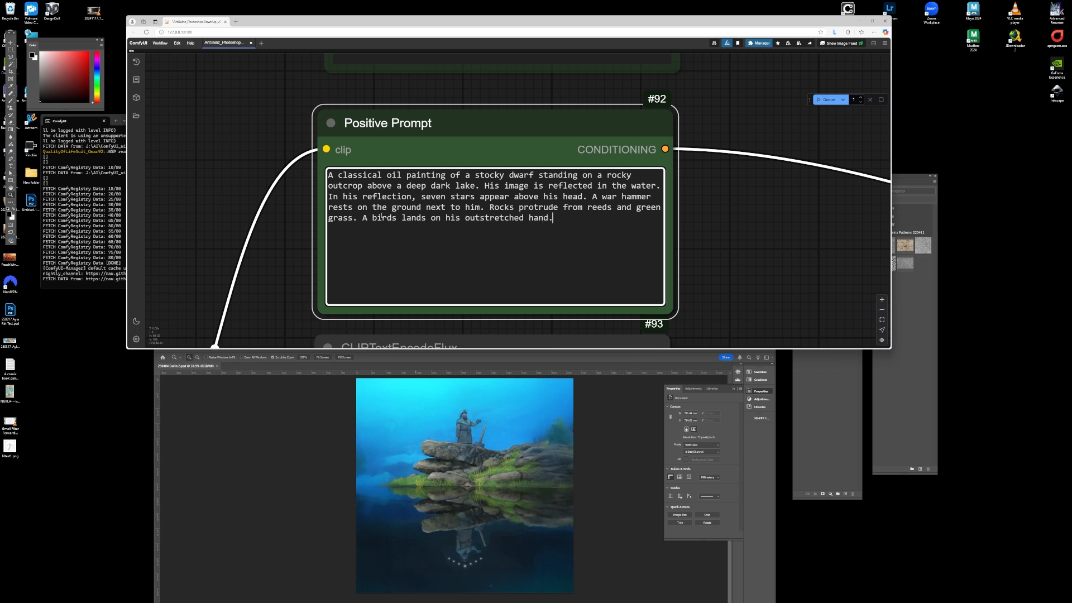
pyautogui.click(529, 185)
pyautogui.scroll(-12, 321, 201)
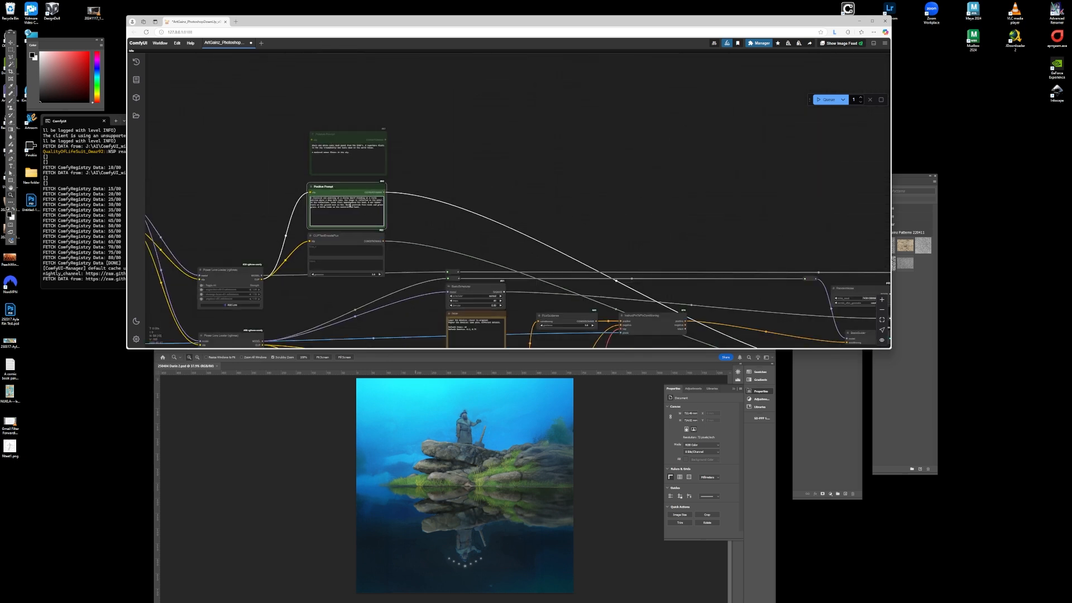
pyautogui.hotkey('ctrl', 'a')
pyautogui.scroll(-6, 487, 169)
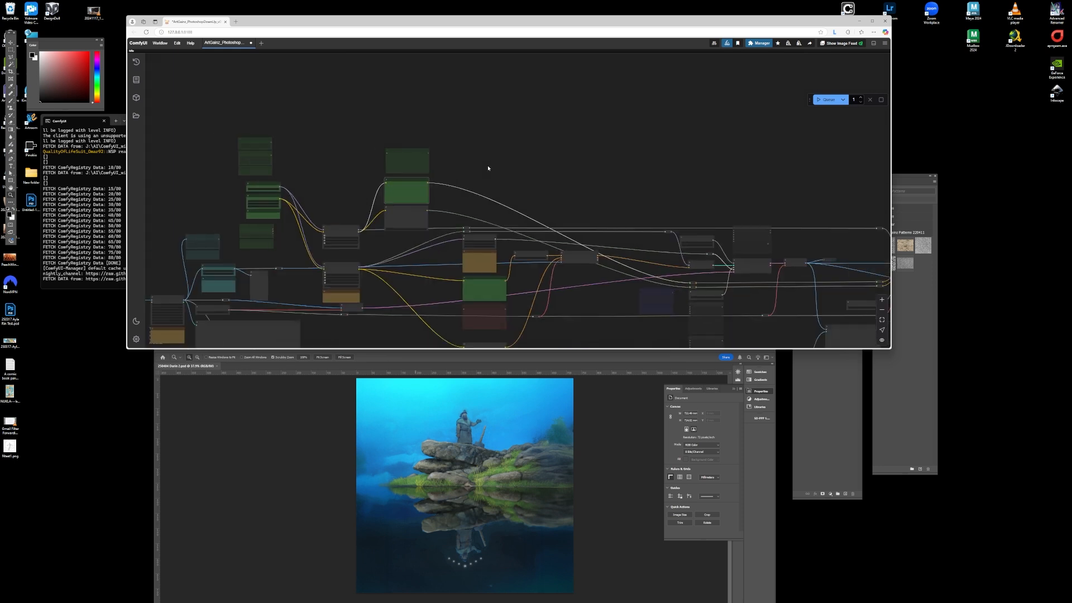
pyautogui.scroll(6, 474, 281)
pyautogui.click(480, 302)
pyautogui.hotkey('ctrl', 'v')
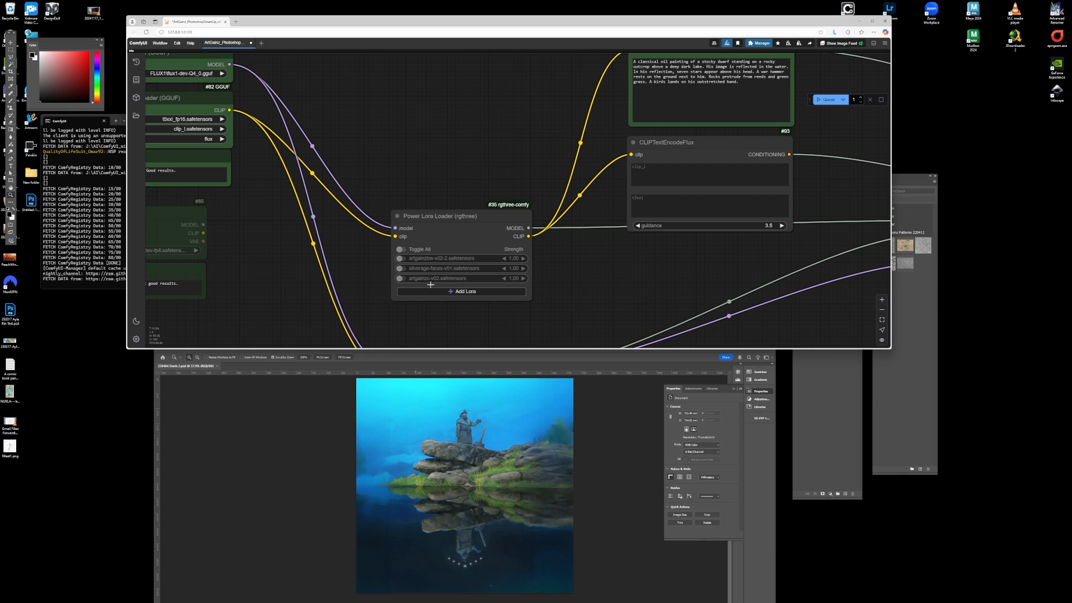
# - Set the AIO Aux Preprocessor's preprocessor to DepthAnythingV2Preprocessor
pyautogui.scroll(-5, 494, 288)
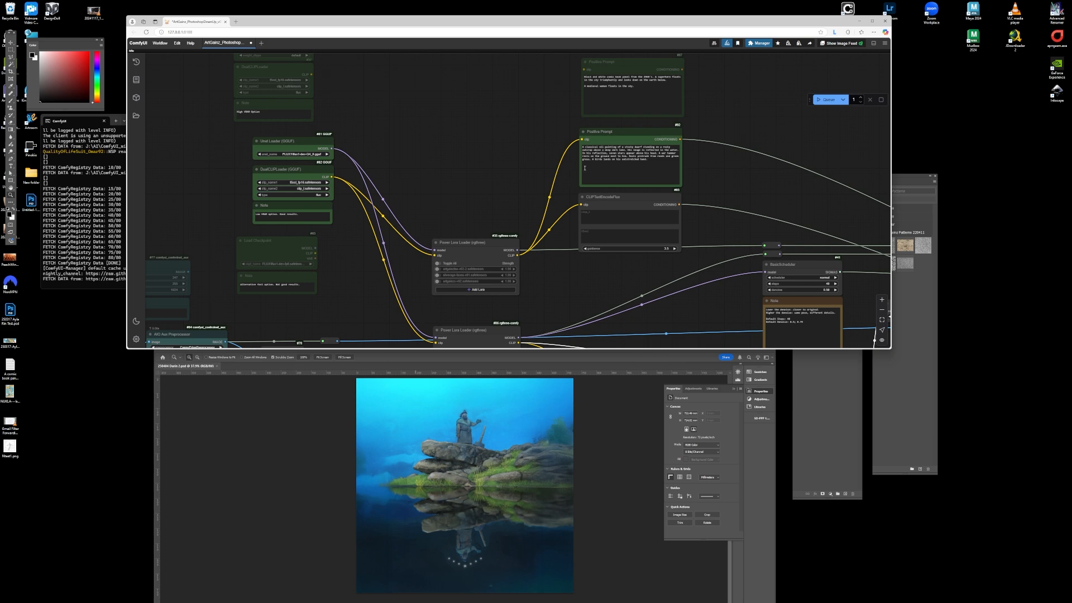
pyautogui.scroll(-4, 420, 214)
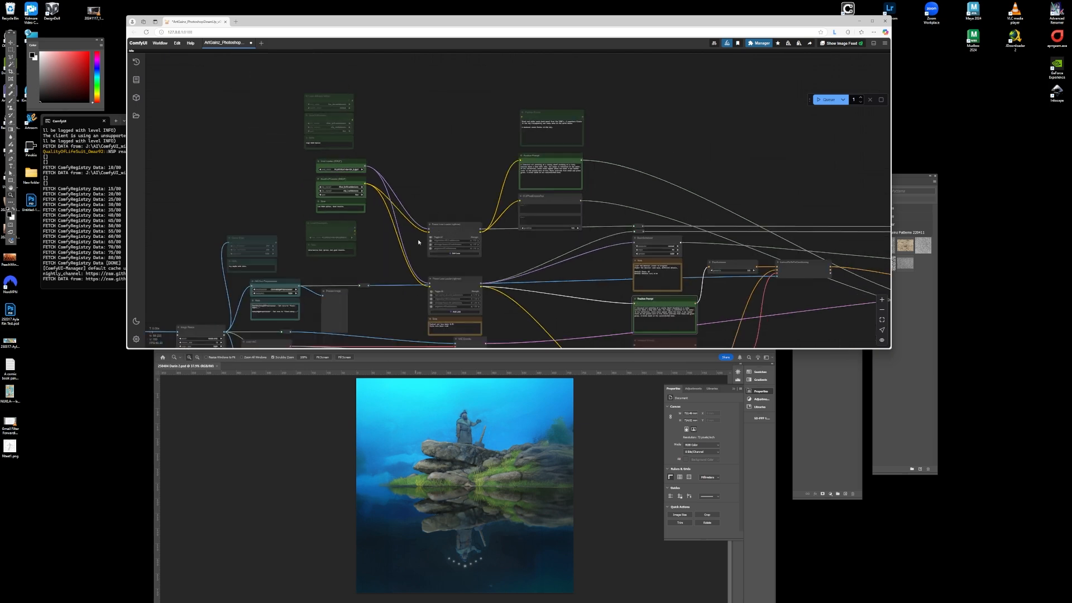
pyautogui.scroll(4, 291, 291)
pyautogui.scroll(5, 294, 296)
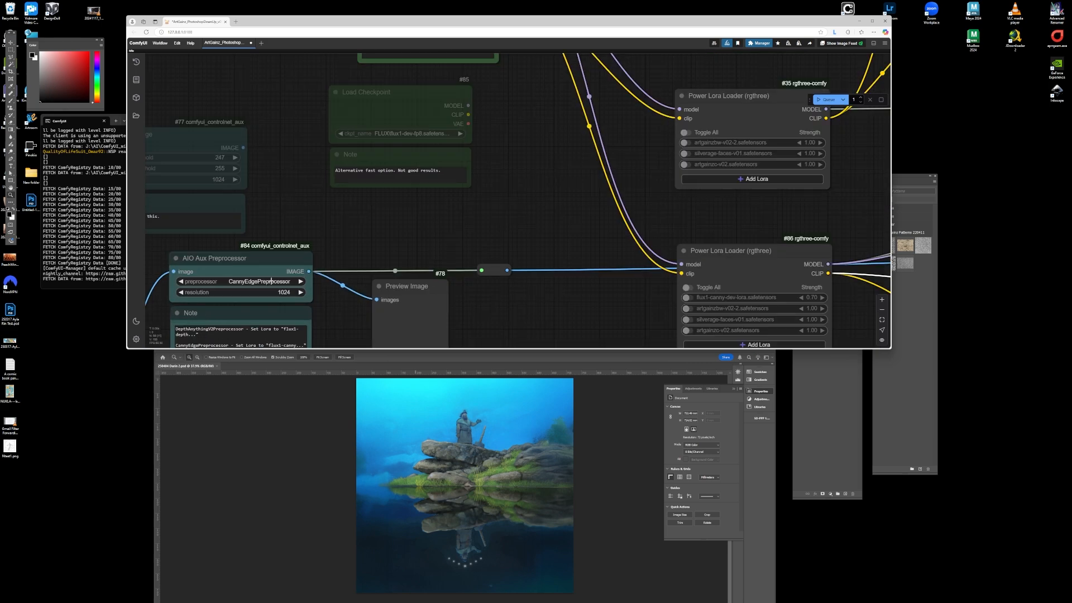
pyautogui.click(260, 282)
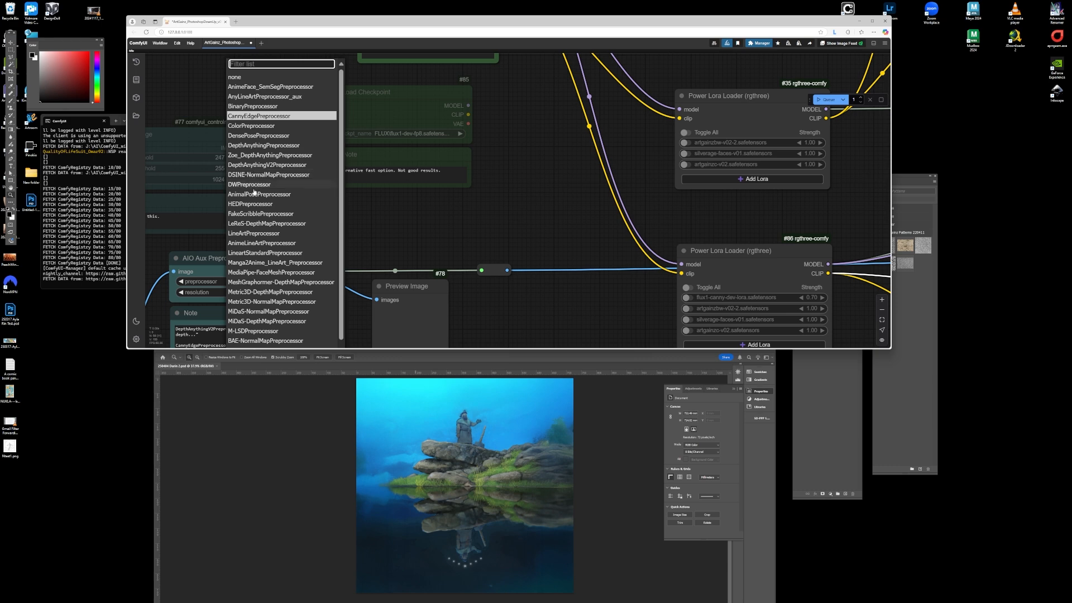
pyautogui.click(251, 165)
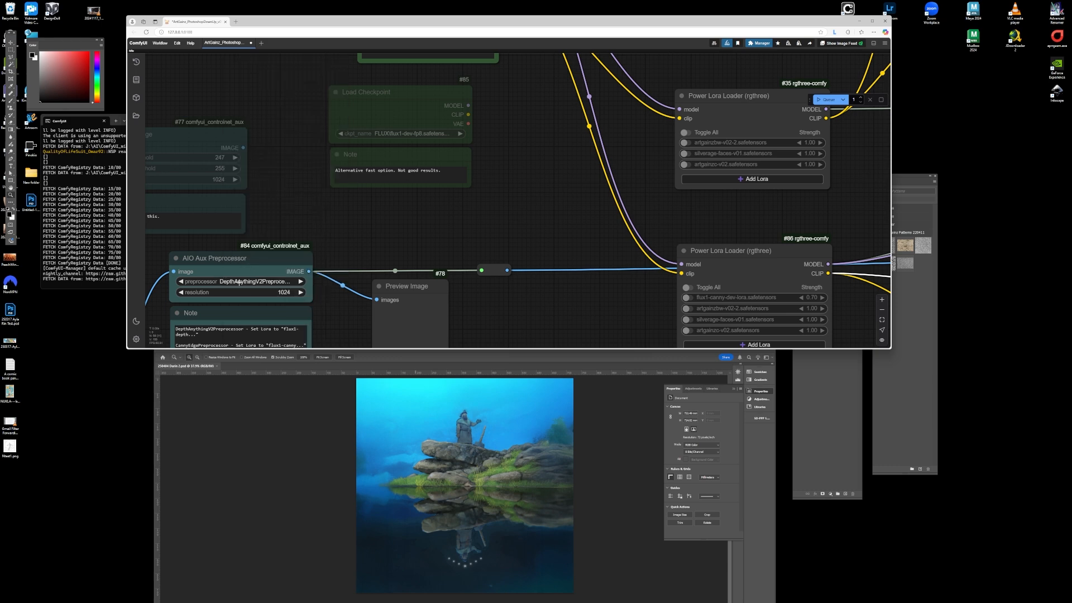
# - Replace the canny LoRA in the second Power Lora Loader with flux1-depth-dev-lora.safetensors at strength 1.05
pyautogui.scroll(-5, 229, 282)
pyautogui.scroll(8, 509, 266)
pyautogui.scroll(-6, 509, 266)
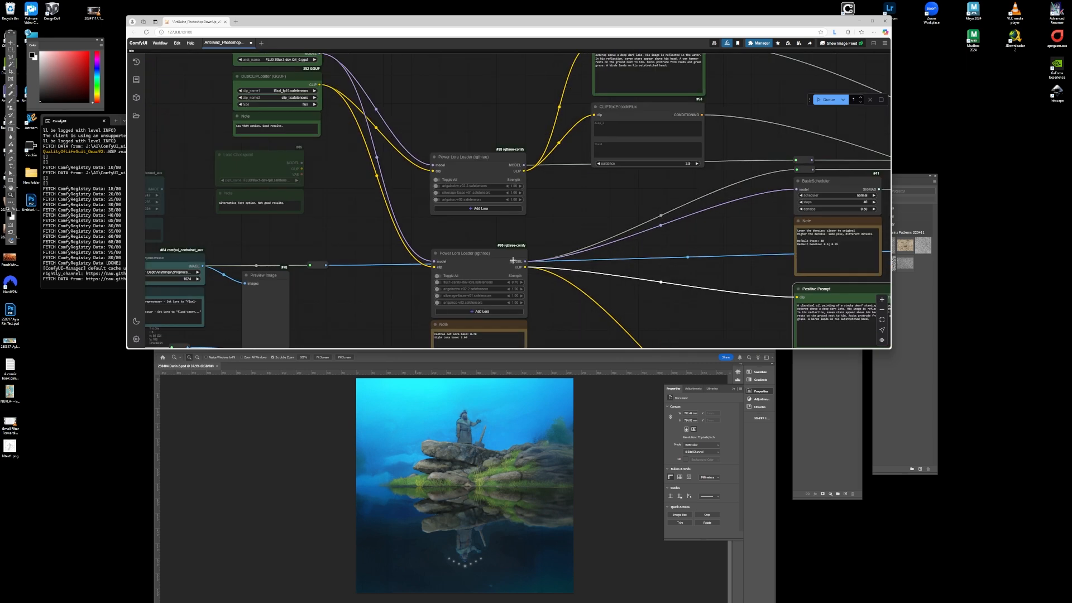
pyautogui.scroll(6, 472, 298)
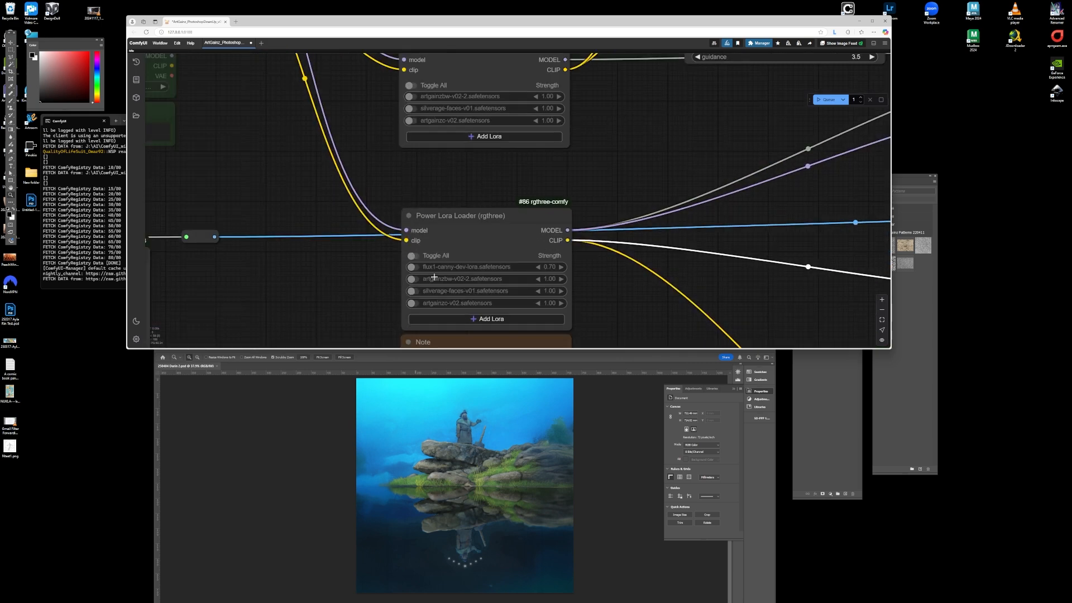
pyautogui.click(416, 268)
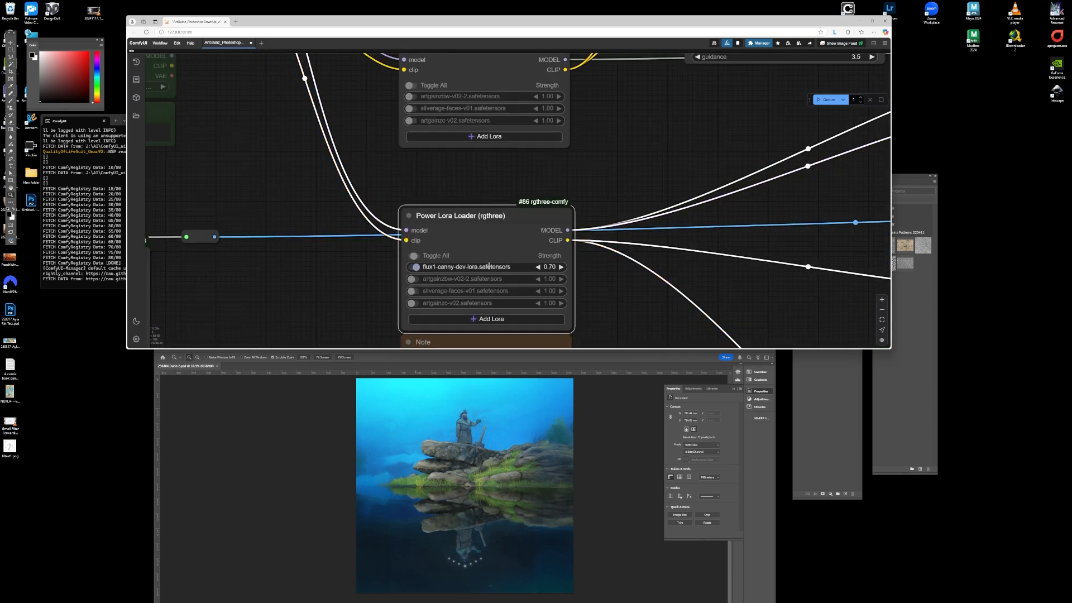
pyautogui.click(472, 267)
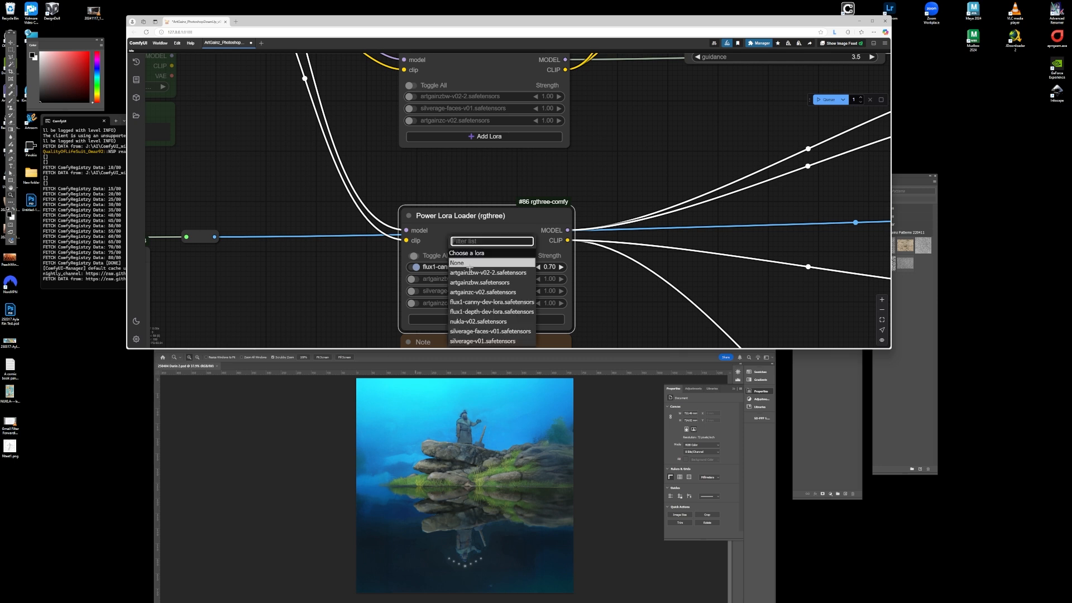
pyautogui.click(481, 311)
pyautogui.moveTo(555, 269); pyautogui.dragTo(554, 268)
pyautogui.click(554, 269)
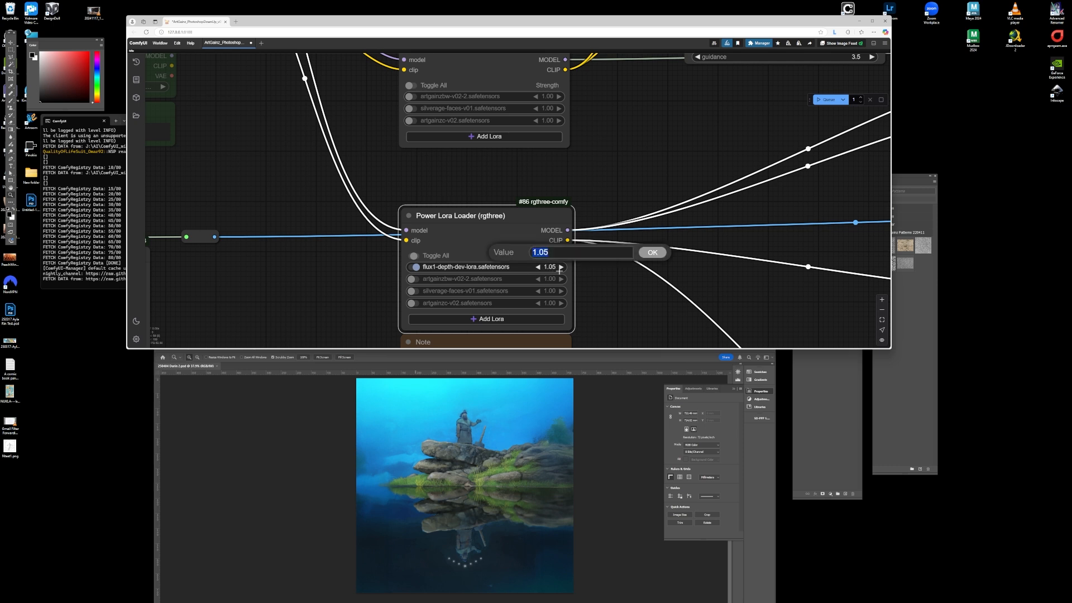
pyautogui.write('01')
pyautogui.press('Escape')
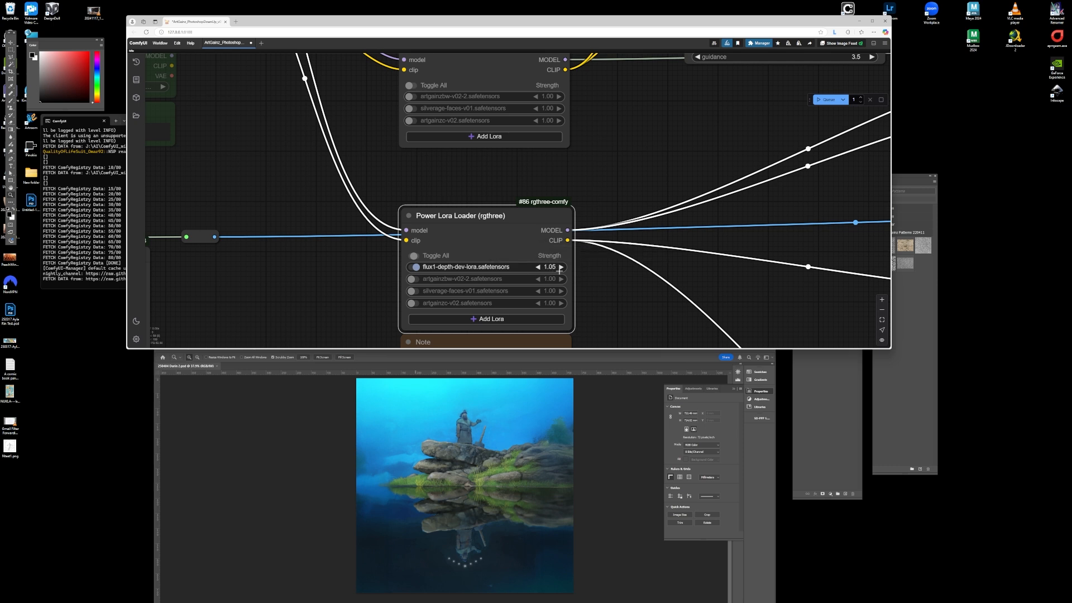
pyautogui.click(389, 266)
# - Append "Mist-enshrounded mountains are visible in the var distance, Trees rise fro" to the positive prompt
pyautogui.scroll(-10, 451, 200)
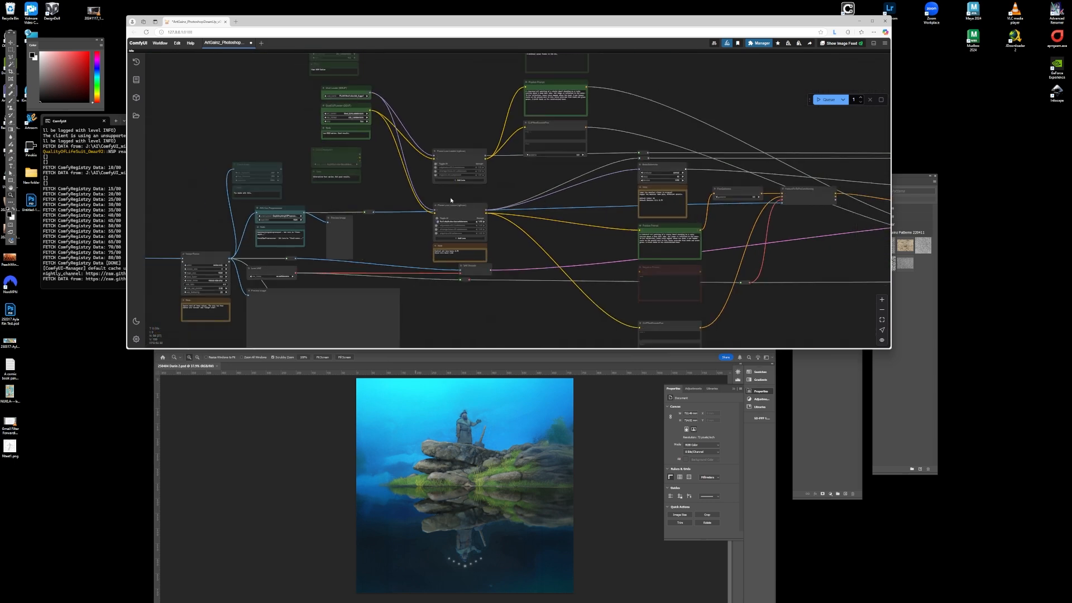
pyautogui.scroll(8, 476, 260)
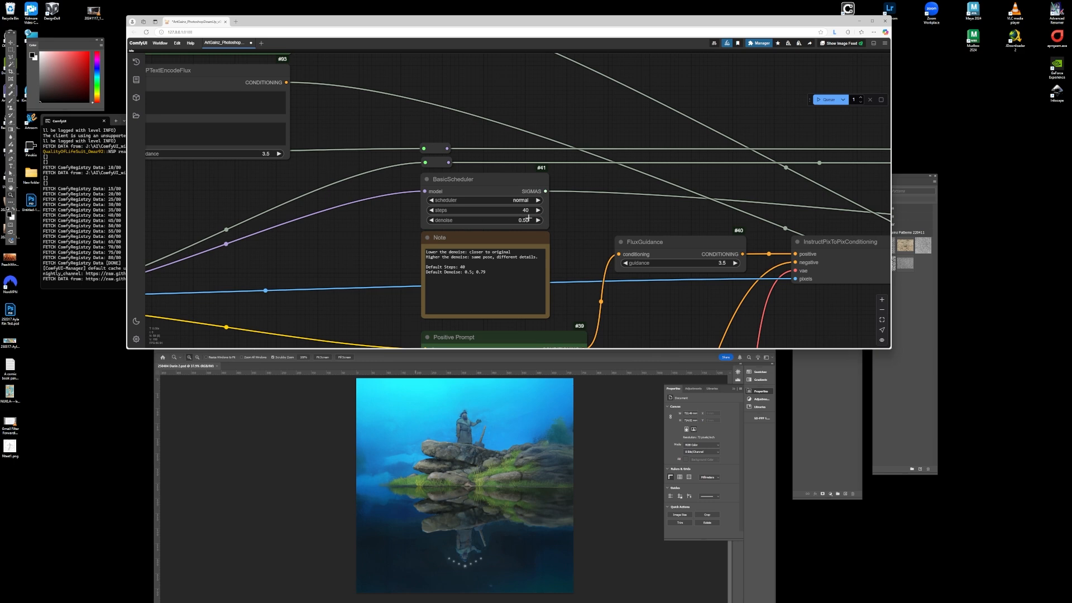
pyautogui.scroll(-6, 542, 217)
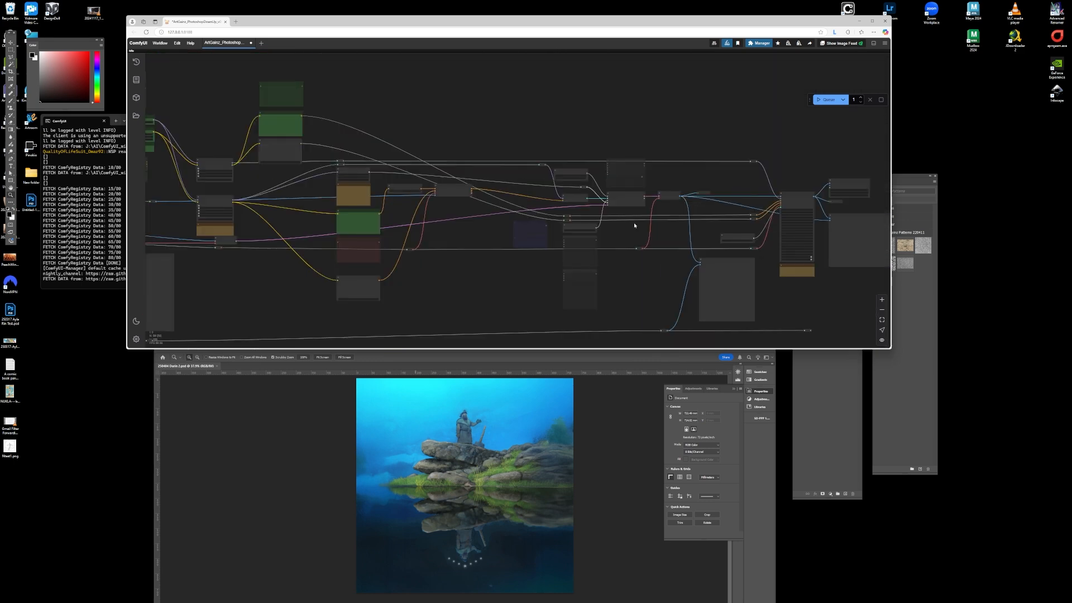
pyautogui.scroll(6, 755, 219)
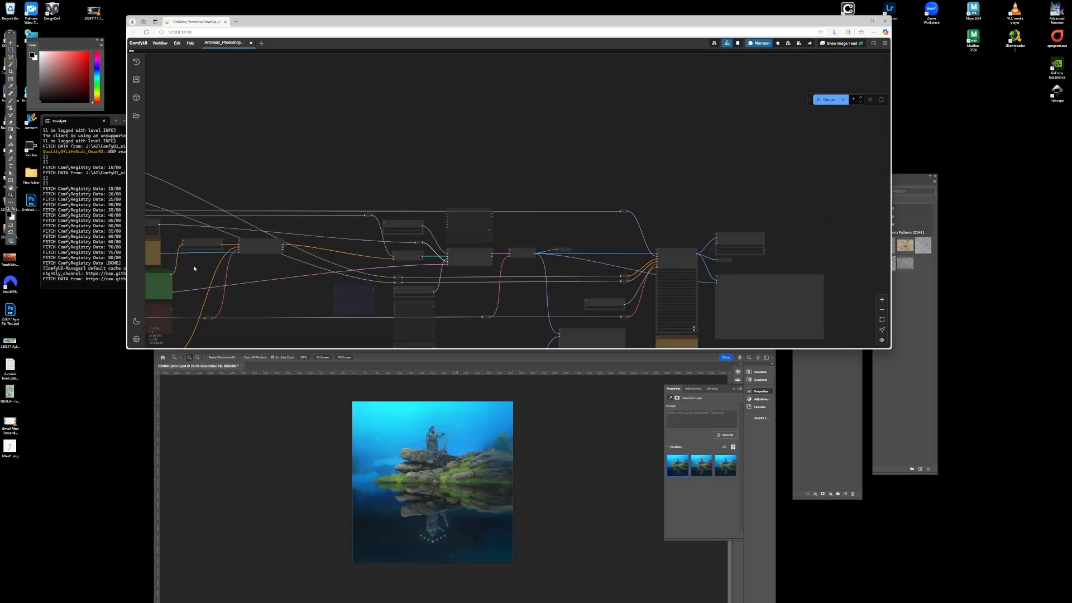
pyautogui.scroll(-2, 342, 272)
pyautogui.scroll(6, 343, 270)
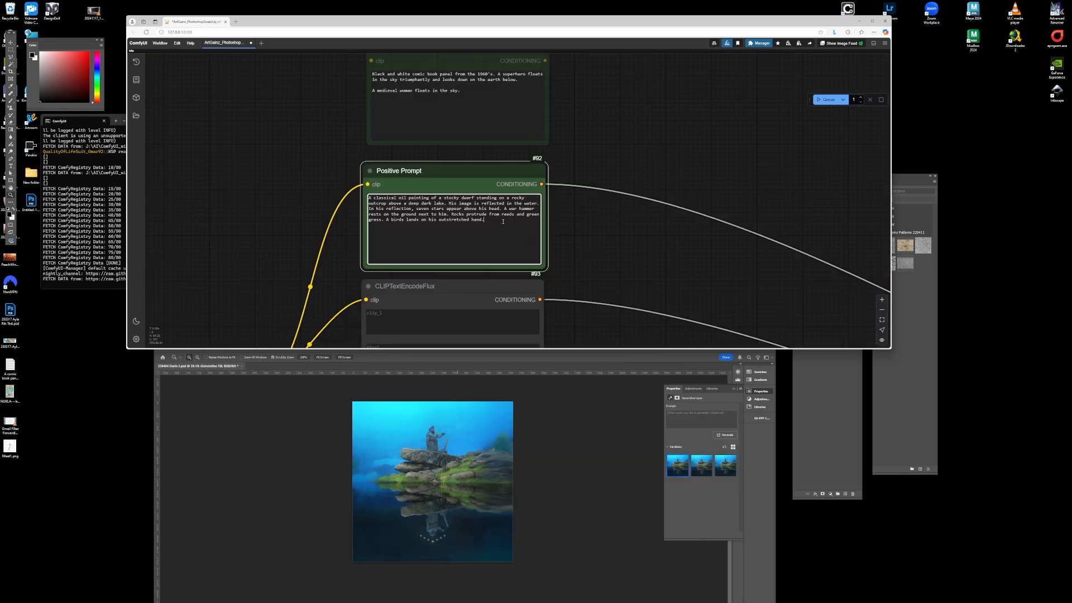
pyautogui.click(503, 221)
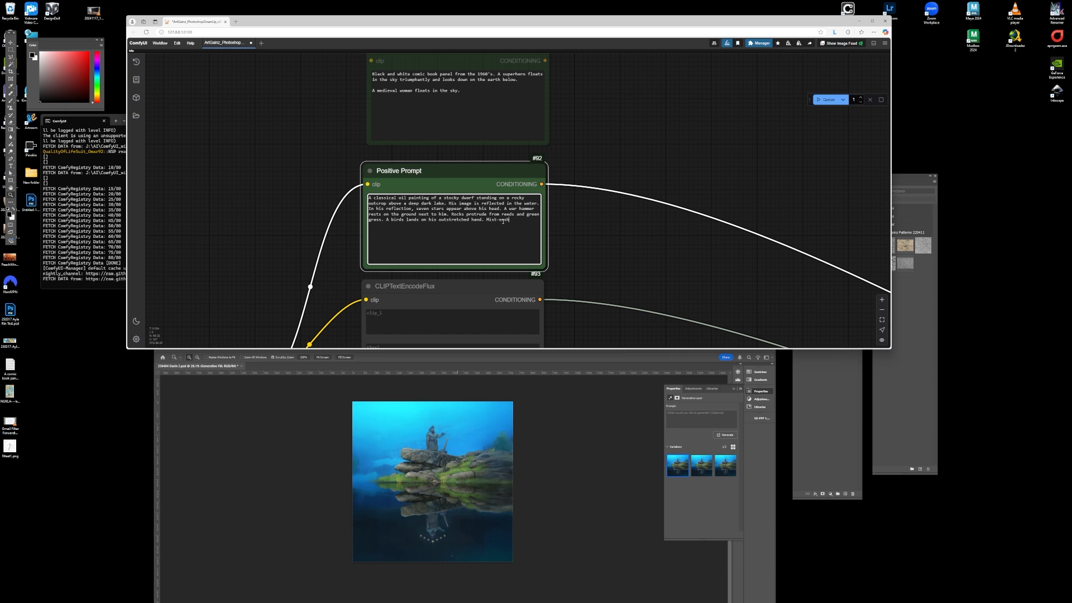
pyautogui.write('Mist-enshrounded mountains are visible in the var distance, Trees rise f')
pyautogui.write('ro')
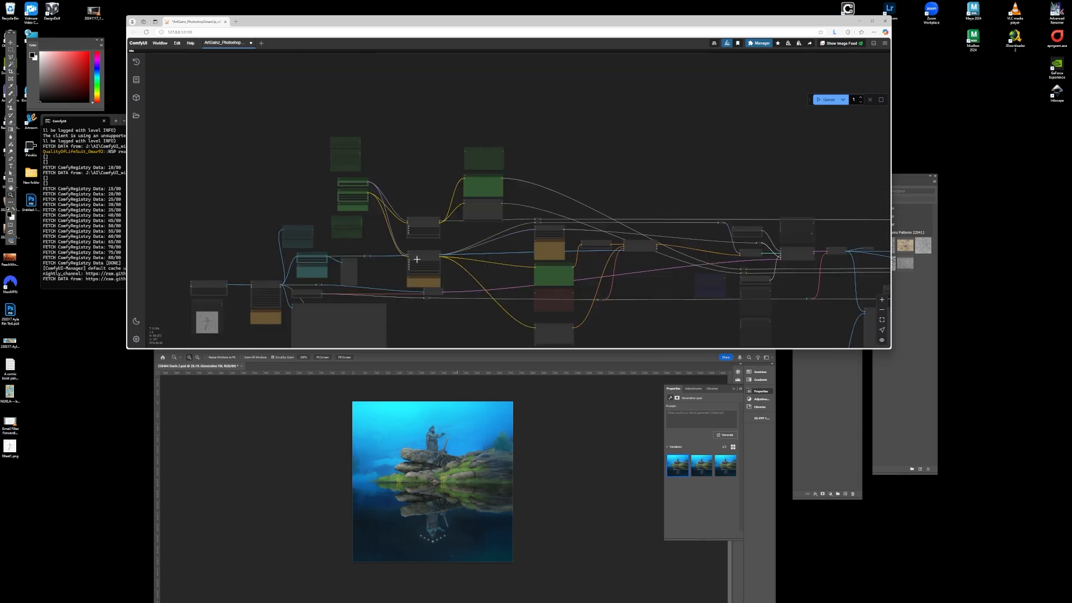
pyautogui.scroll(5, 419, 257)
pyautogui.scroll(10, 315, 175)
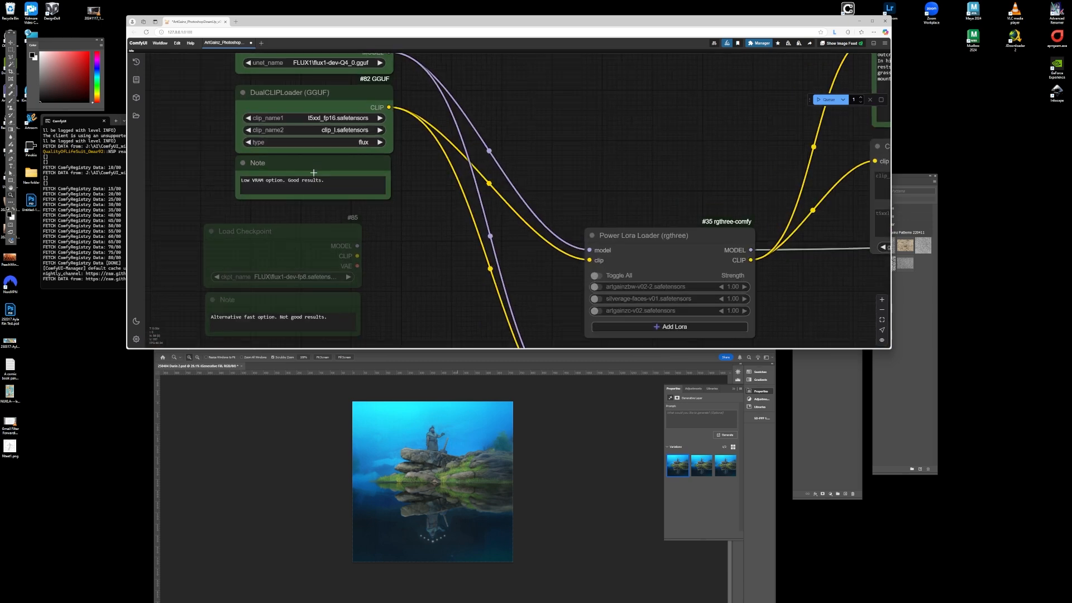
# - Queue the workflow to generate a new image from the Photoshop document
pyautogui.scroll(-6, 323, 211)
pyautogui.scroll(5, 546, 271)
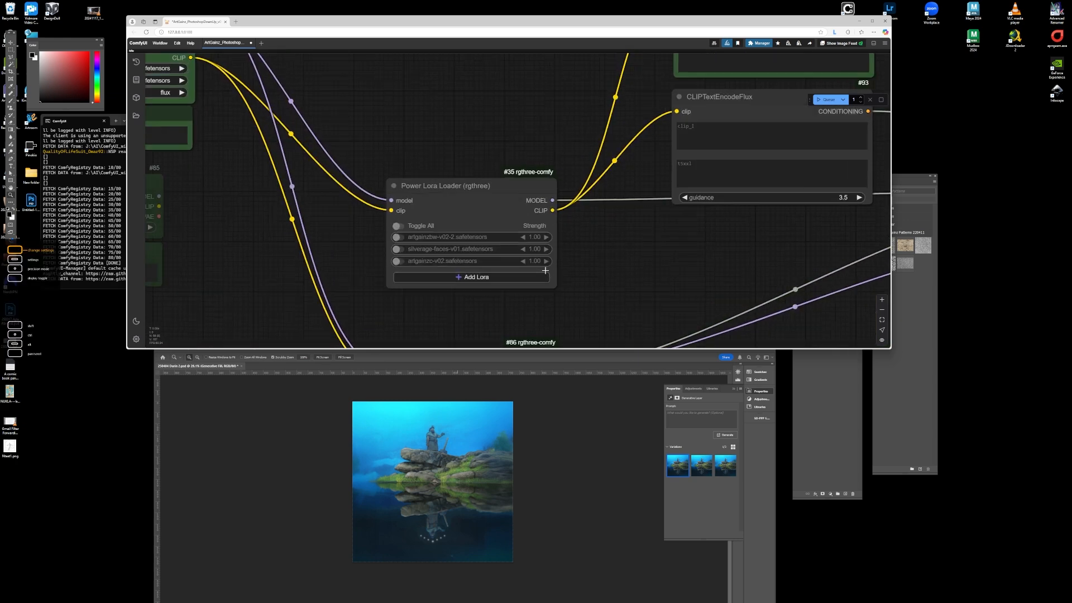
pyautogui.scroll(-8, 546, 270)
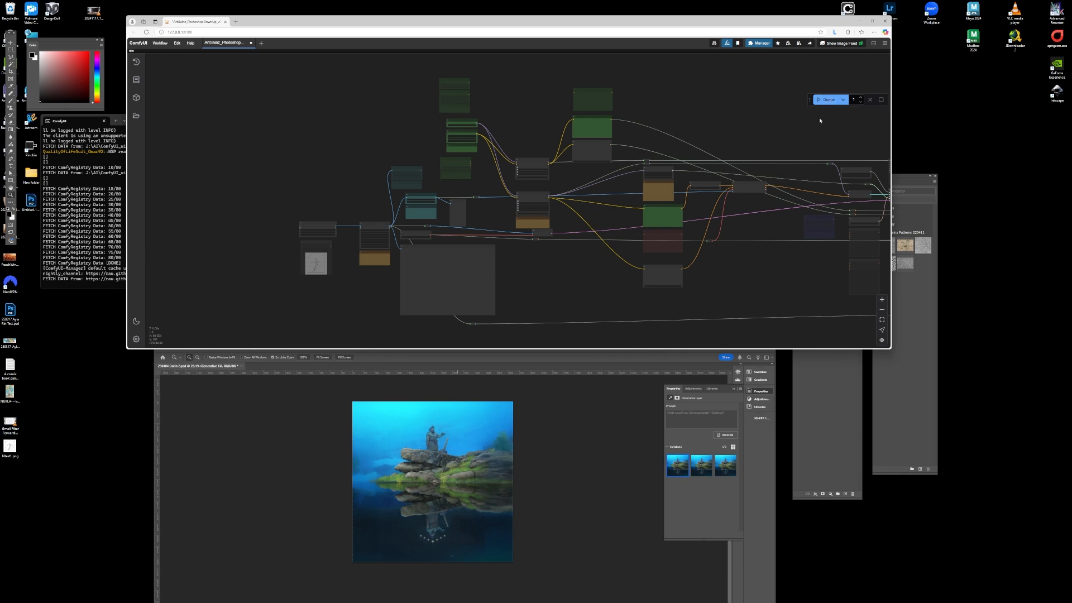
pyautogui.click(828, 100)
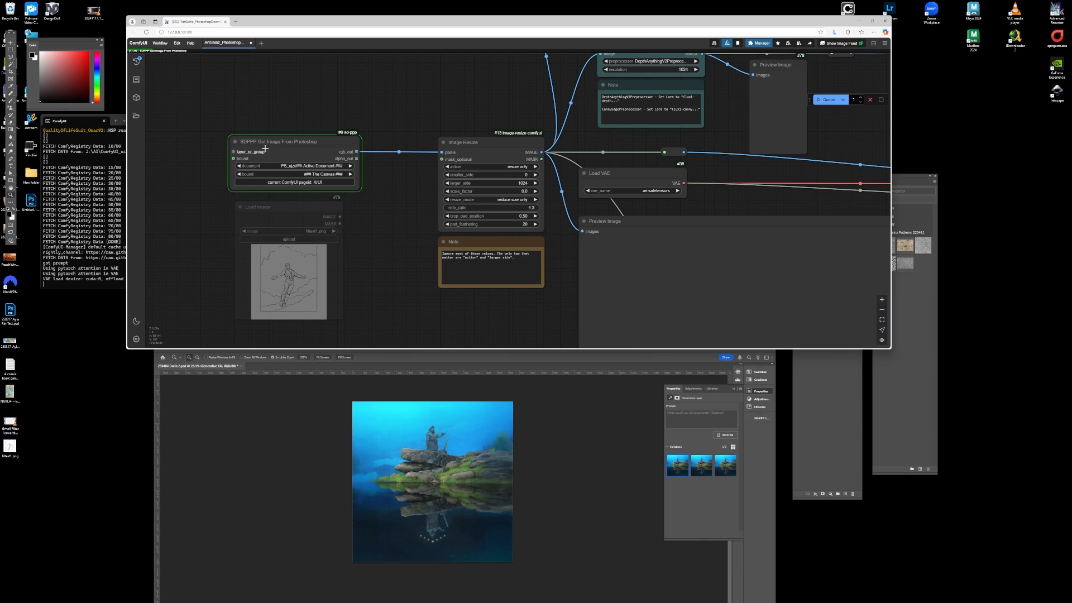
# - Inspect the depth preprocessor preview and the workflow's nodes while the generation runs
pyautogui.scroll(-7, 340, 148)
pyautogui.scroll(10, 558, 238)
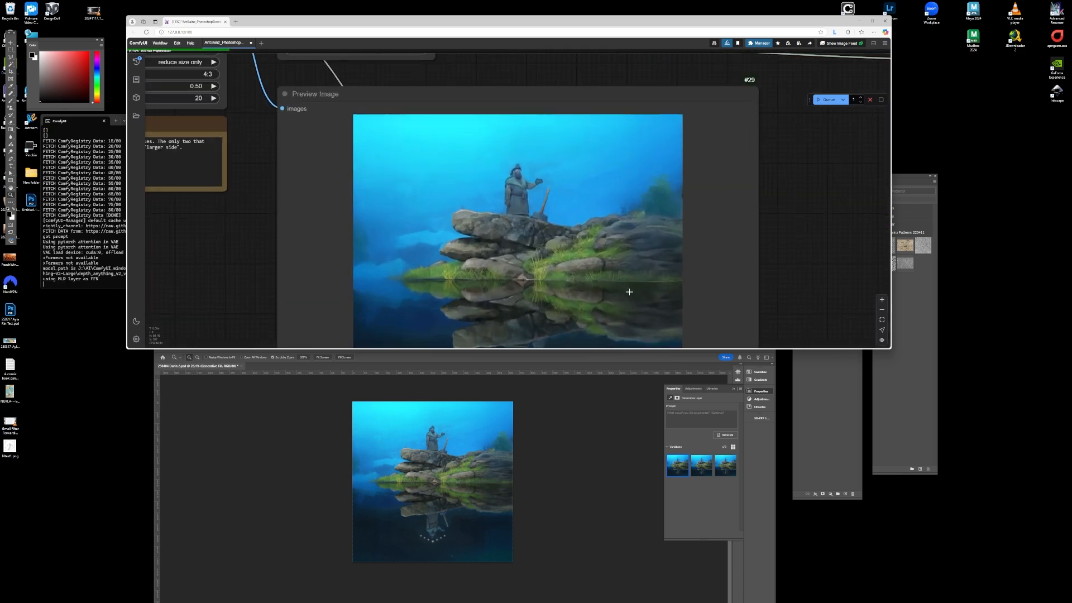
pyautogui.scroll(-12, 369, 259)
pyautogui.scroll(-8, 363, 261)
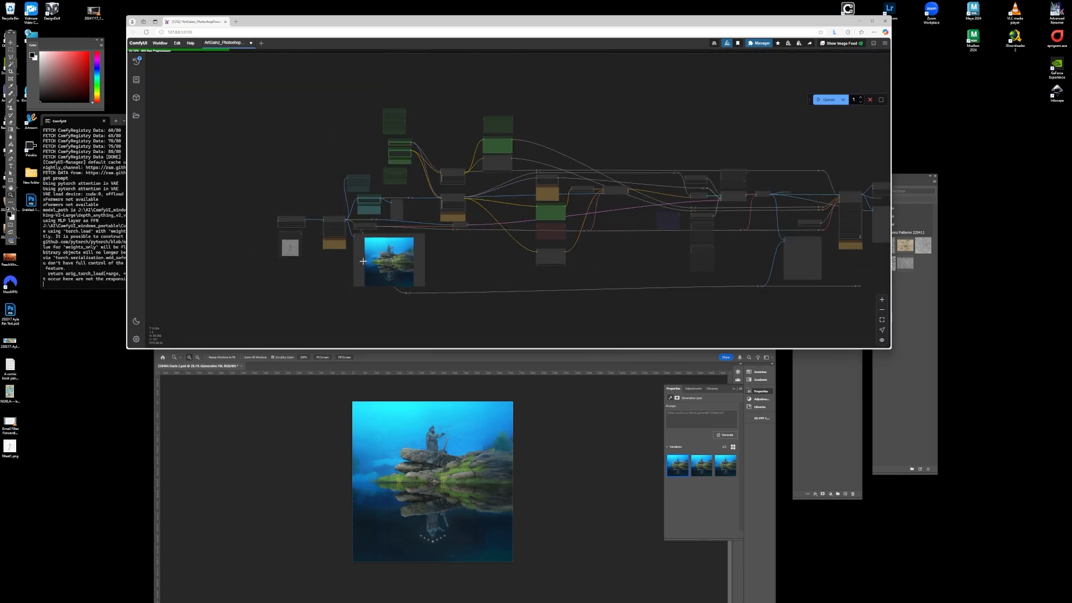
pyautogui.scroll(5, 389, 216)
pyautogui.scroll(15, 389, 216)
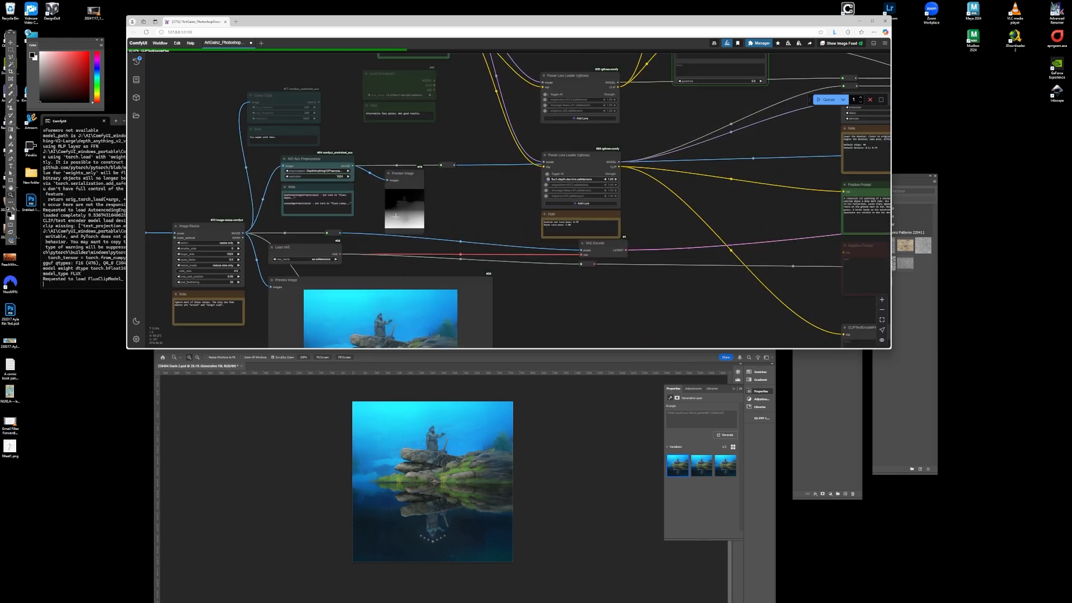
pyautogui.scroll(-8, 409, 208)
pyautogui.scroll(9, 437, 202)
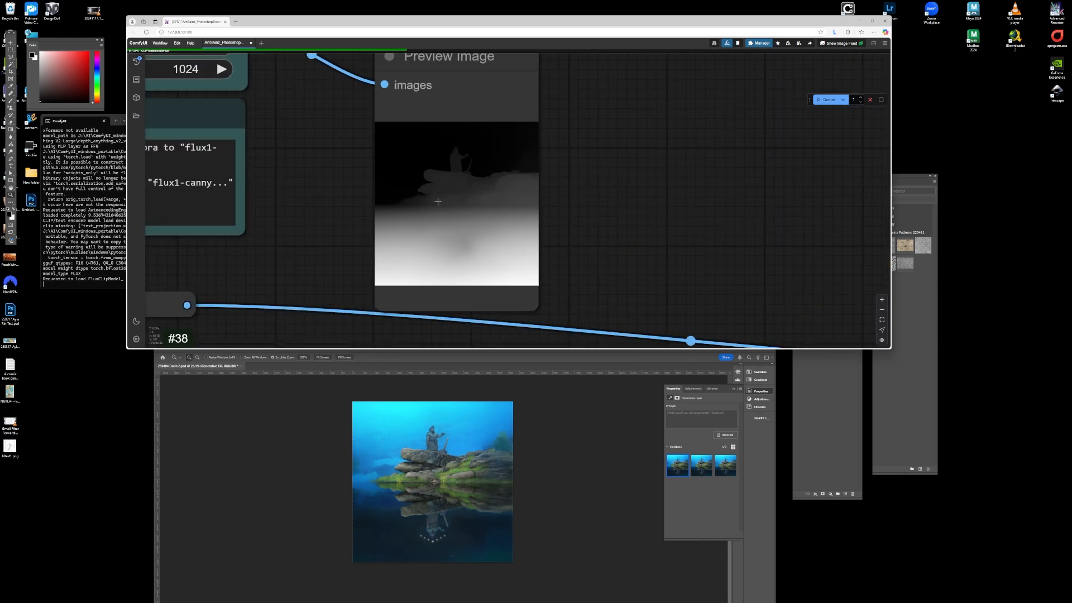
pyautogui.scroll(-7, 523, 222)
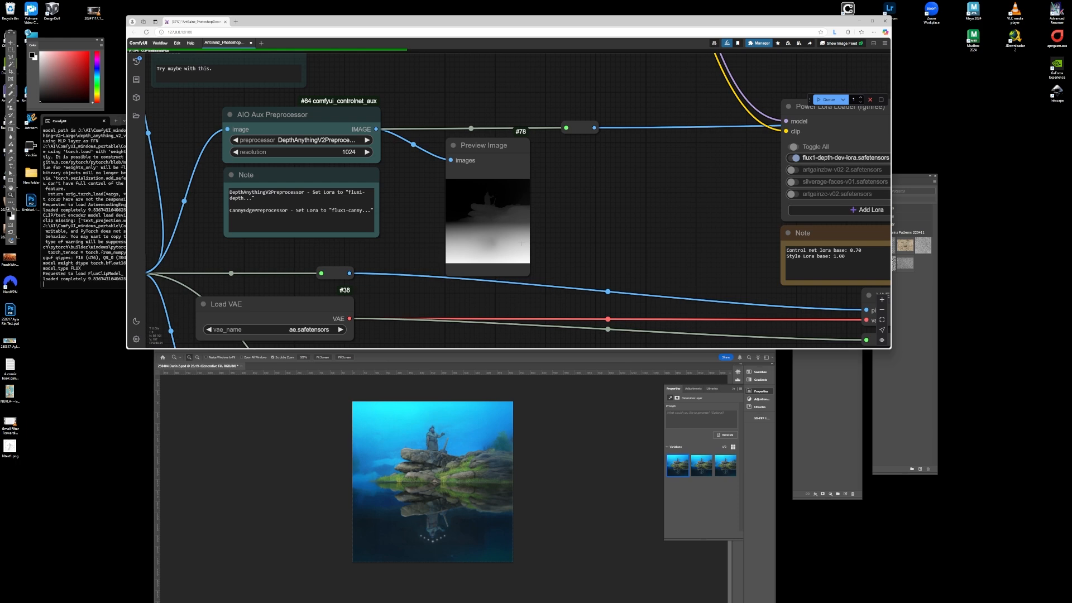
pyautogui.scroll(-10, 345, 209)
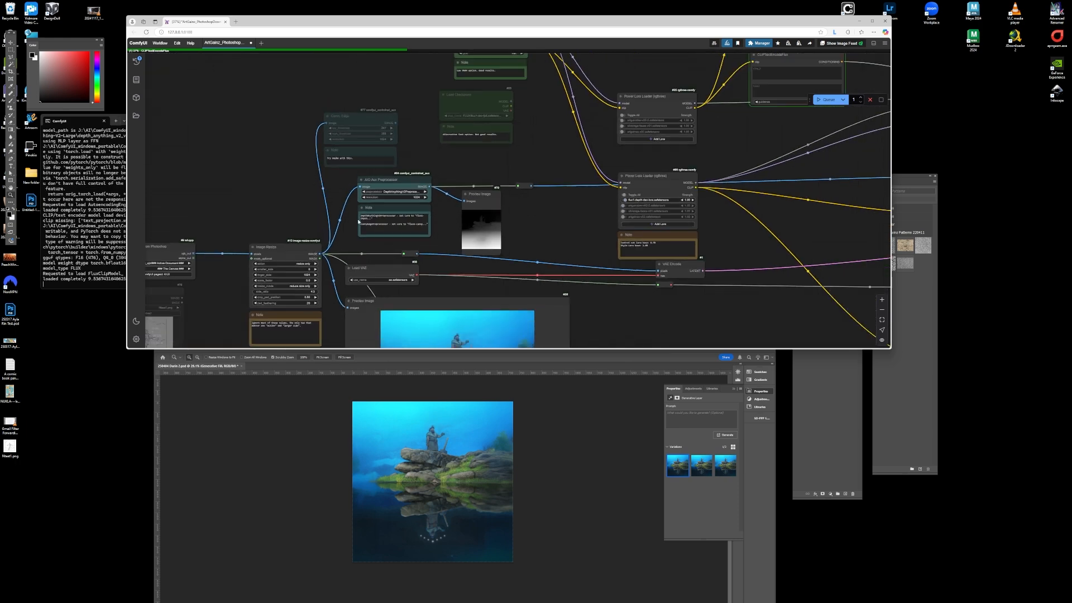
pyautogui.scroll(-2, 346, 209)
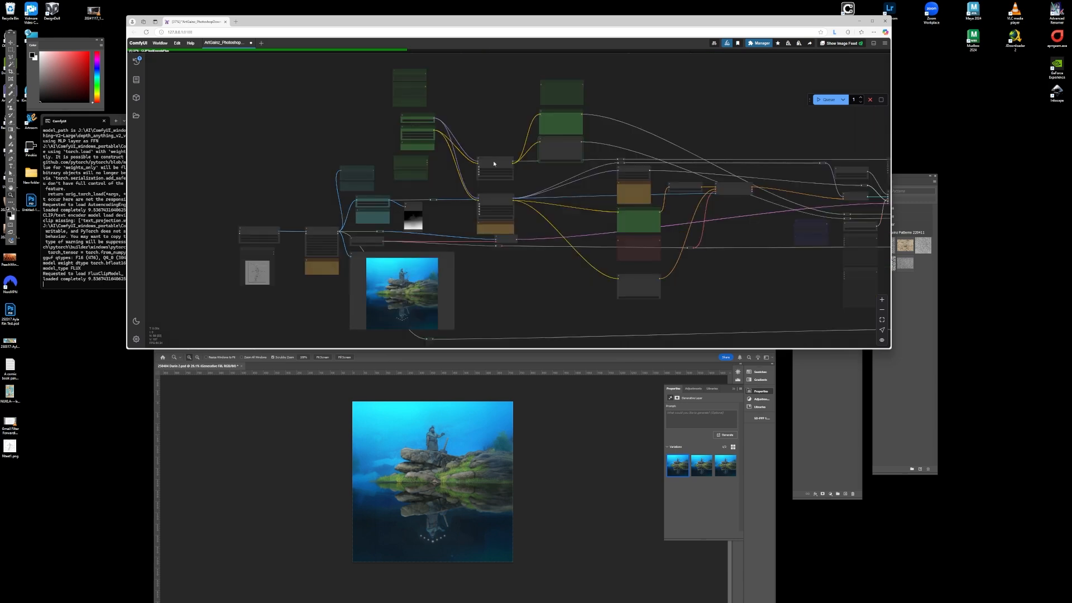
pyautogui.scroll(10, 494, 164)
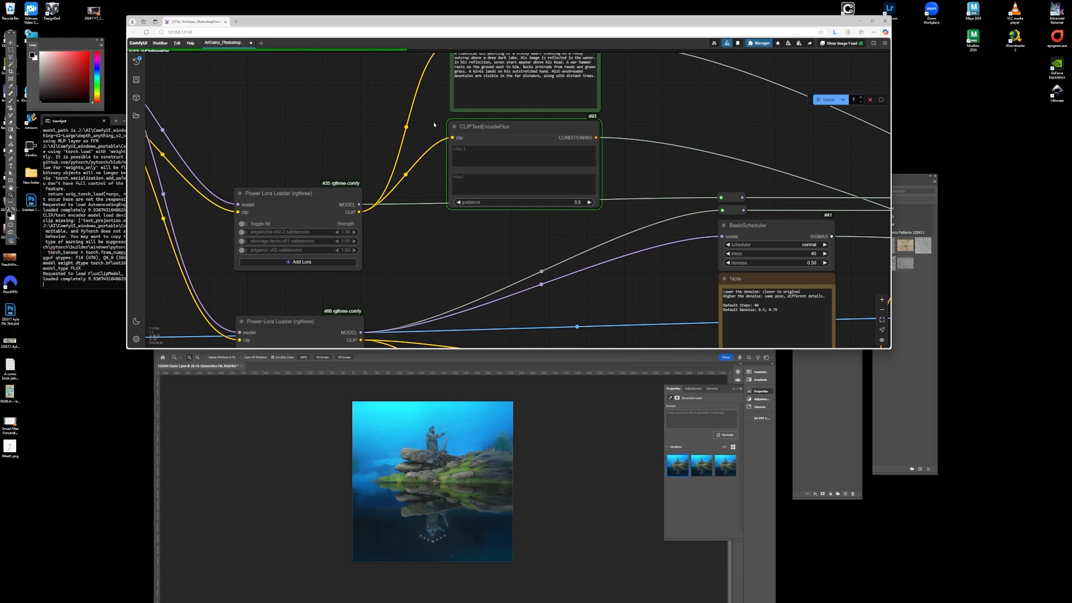
# - Compare the original and generated images in the Image Comparer nodes, including the upscaled result
pyautogui.scroll(-9, 385, 211)
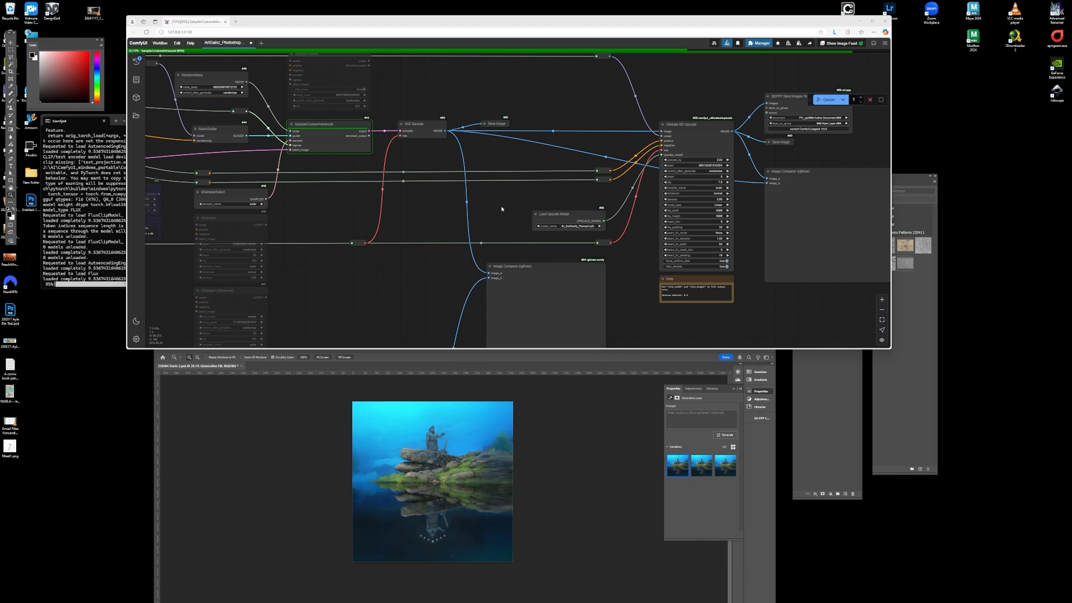
pyautogui.scroll(-5, 477, 107)
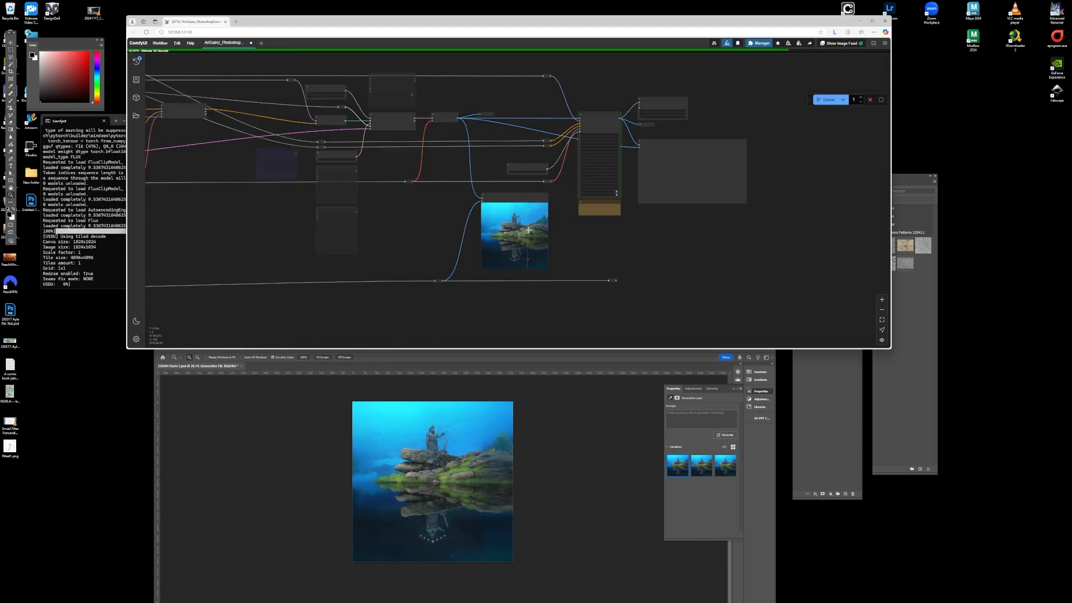
pyautogui.scroll(5, 521, 226)
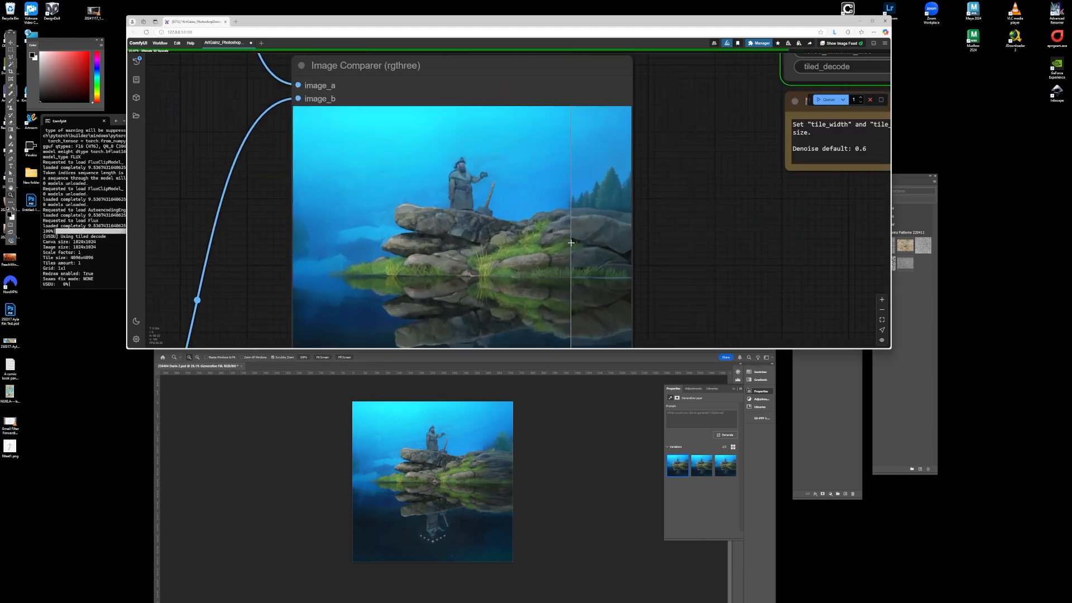
pyautogui.scroll(-2, 458, 89)
pyautogui.scroll(3, 537, 246)
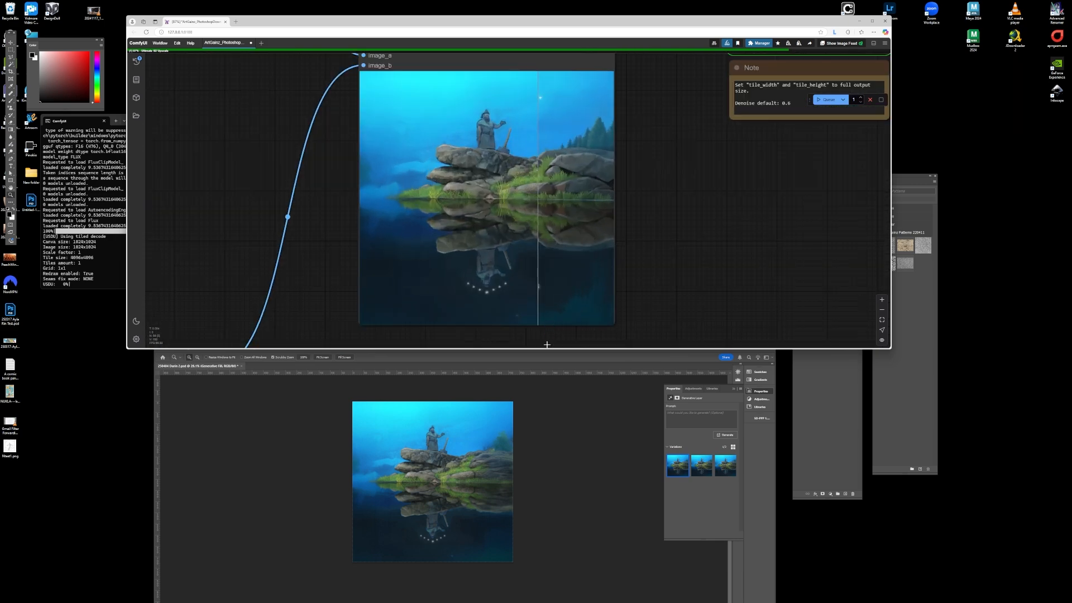
pyautogui.moveTo(547, 350); pyautogui.dragTo(530, 588)
pyautogui.scroll(-2, 538, 456)
pyautogui.scroll(8, 531, 311)
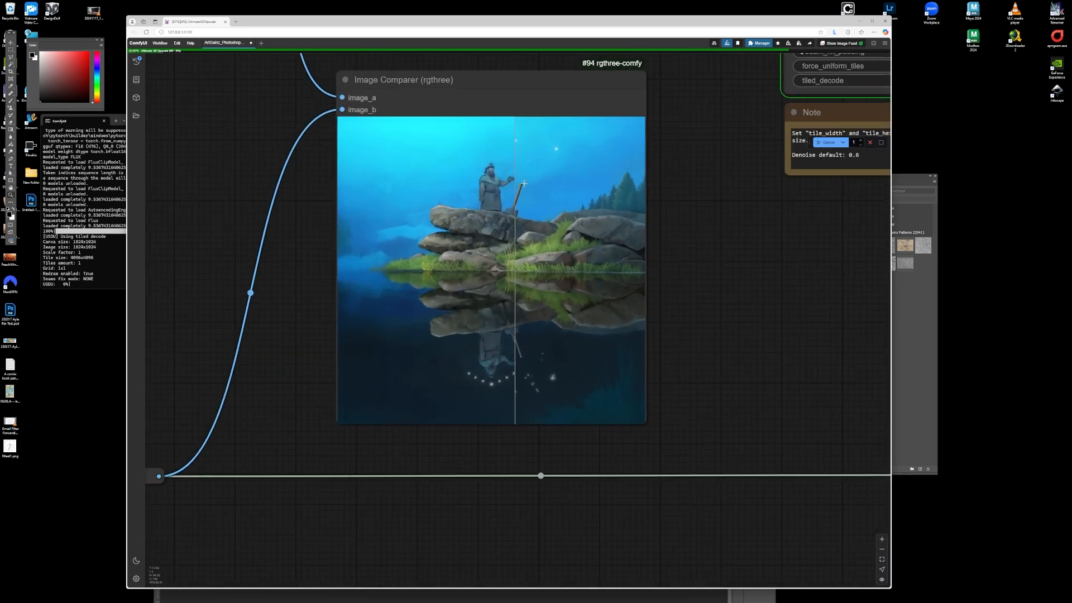
pyautogui.scroll(-2, 338, 184)
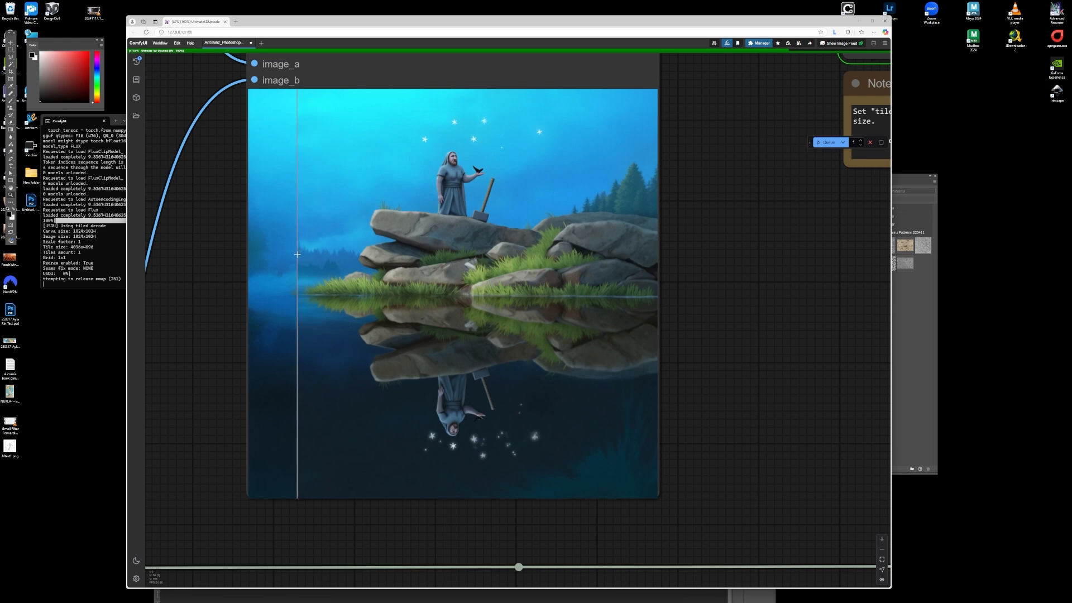
pyautogui.scroll(-5, 296, 254)
pyautogui.scroll(3, 593, 353)
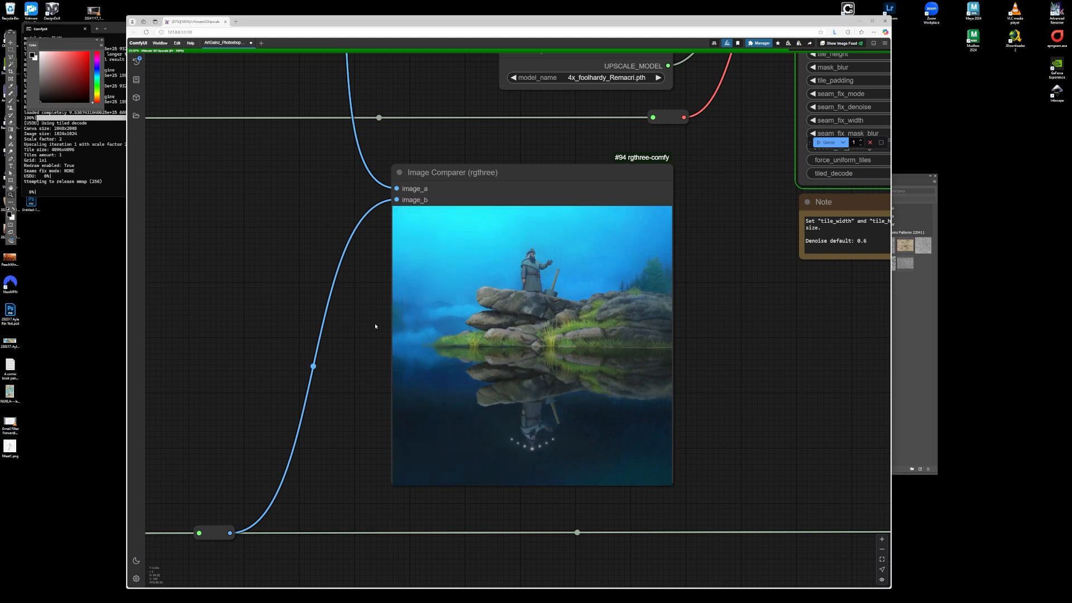
pyautogui.scroll(6, 373, 330)
pyautogui.scroll(-3, 275, 331)
pyautogui.scroll(4, 335, 387)
pyautogui.scroll(-2, 351, 374)
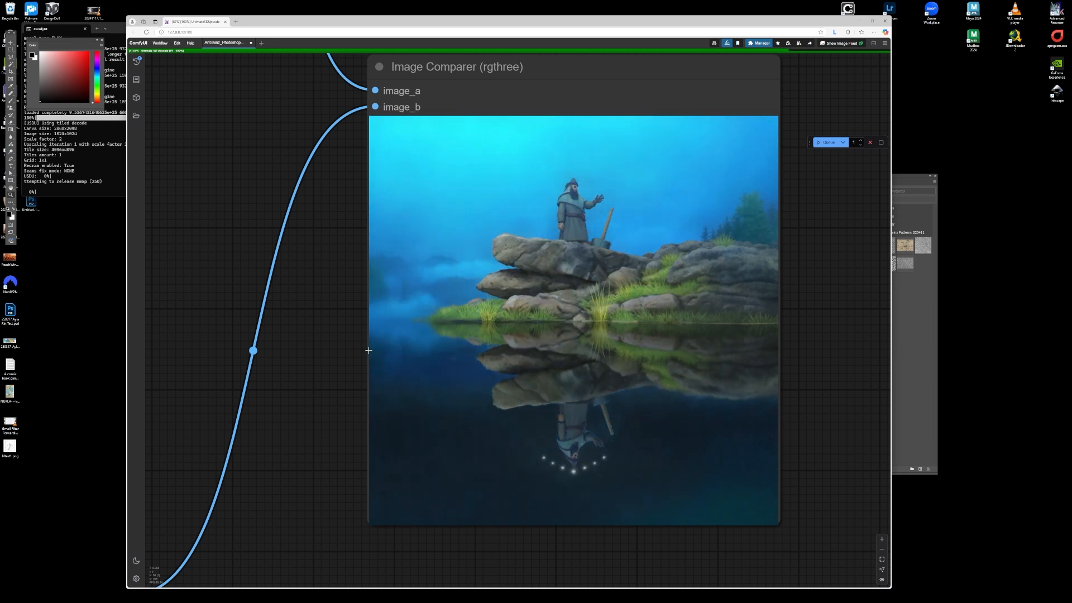
# - Set the Ultimate SD Upscale tile width and tile height to 1024
pyautogui.scroll(-12, 321, 410)
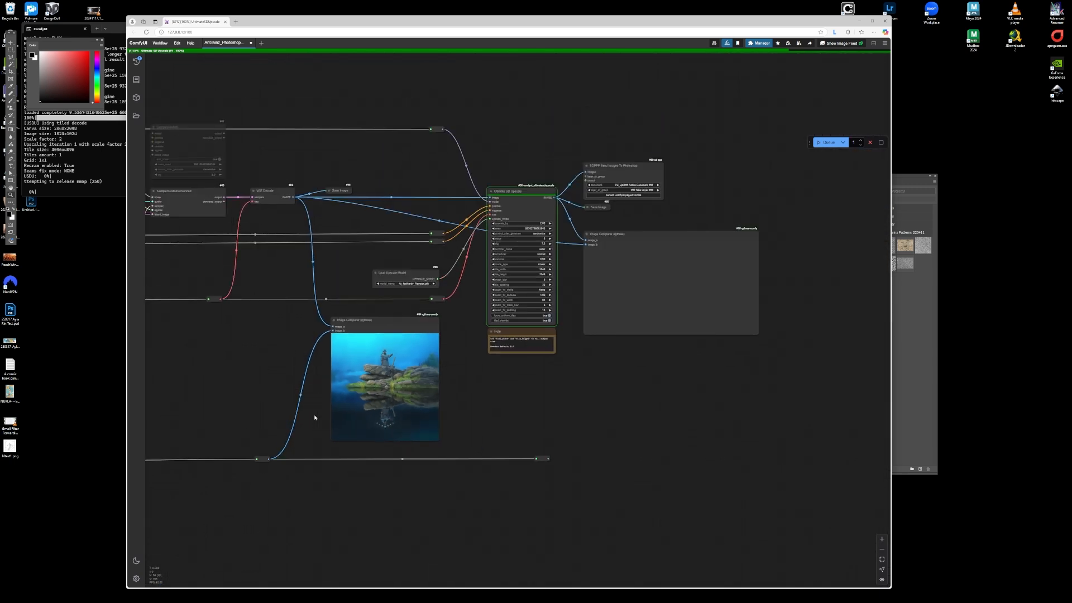
pyautogui.scroll(9, 525, 211)
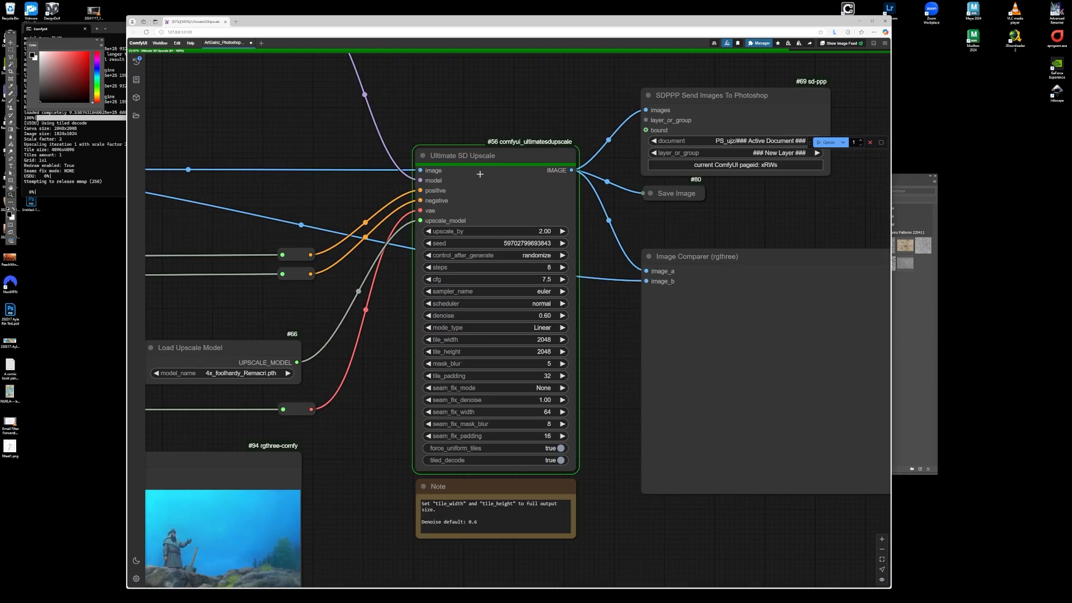
pyautogui.click(551, 339)
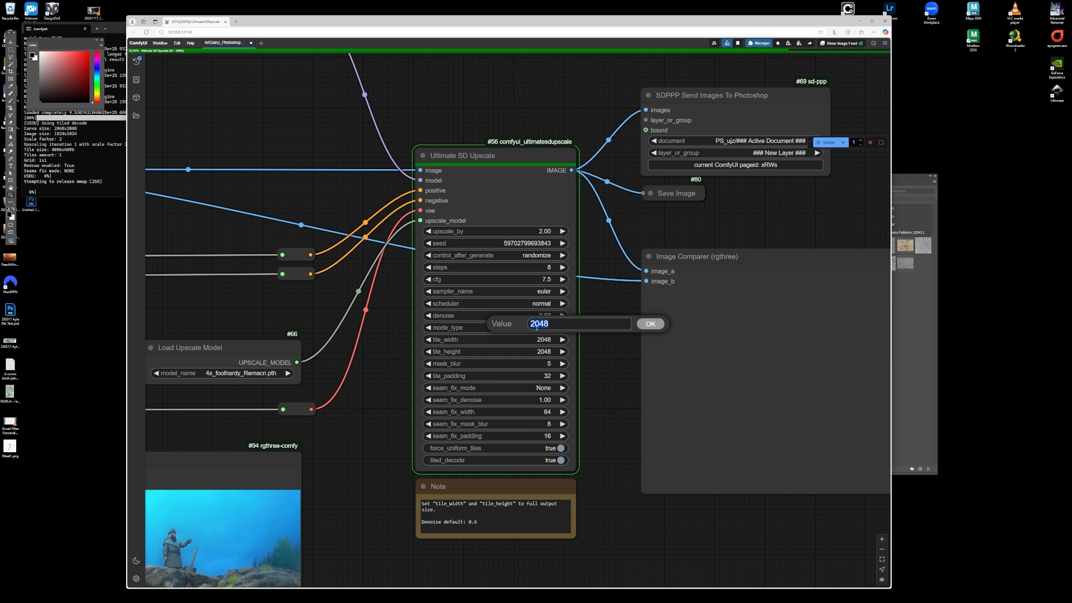
pyautogui.write('102')
pyautogui.click(653, 328)
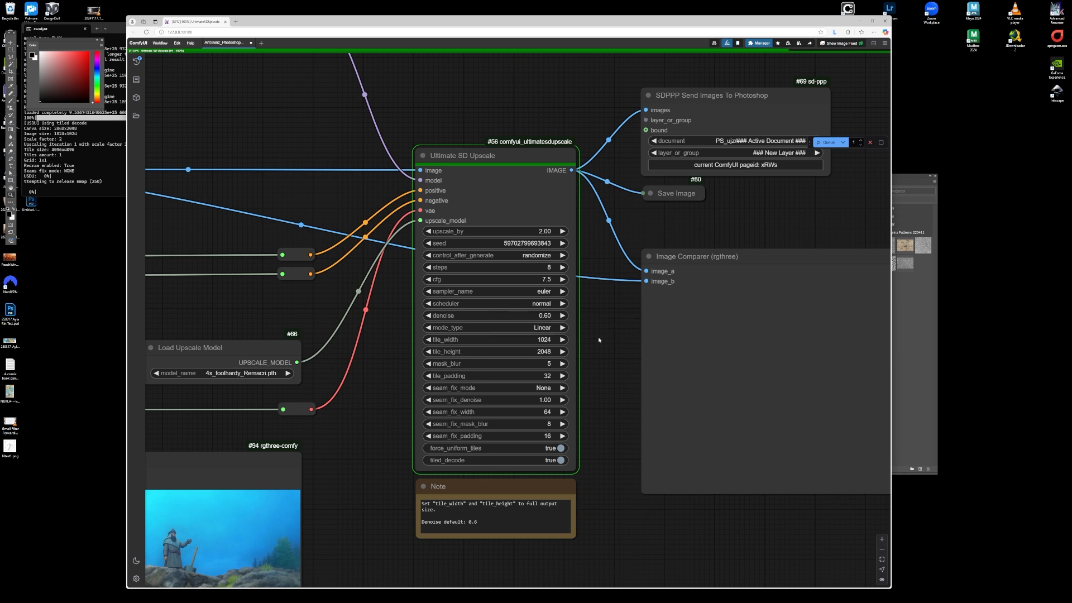
pyautogui.click(552, 350)
pyautogui.write('1024')
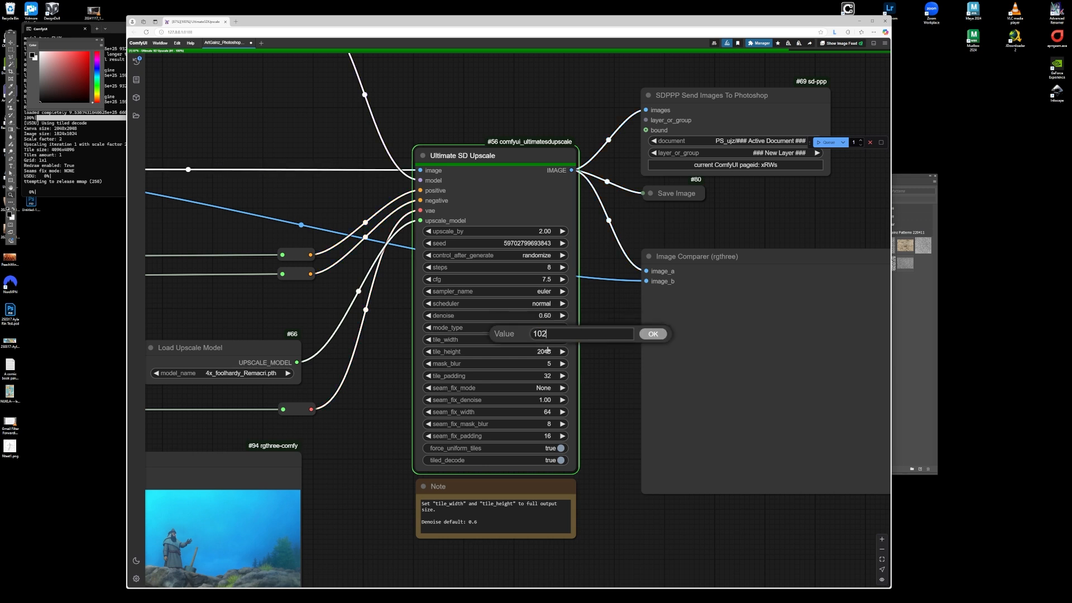
pyautogui.press('Return')
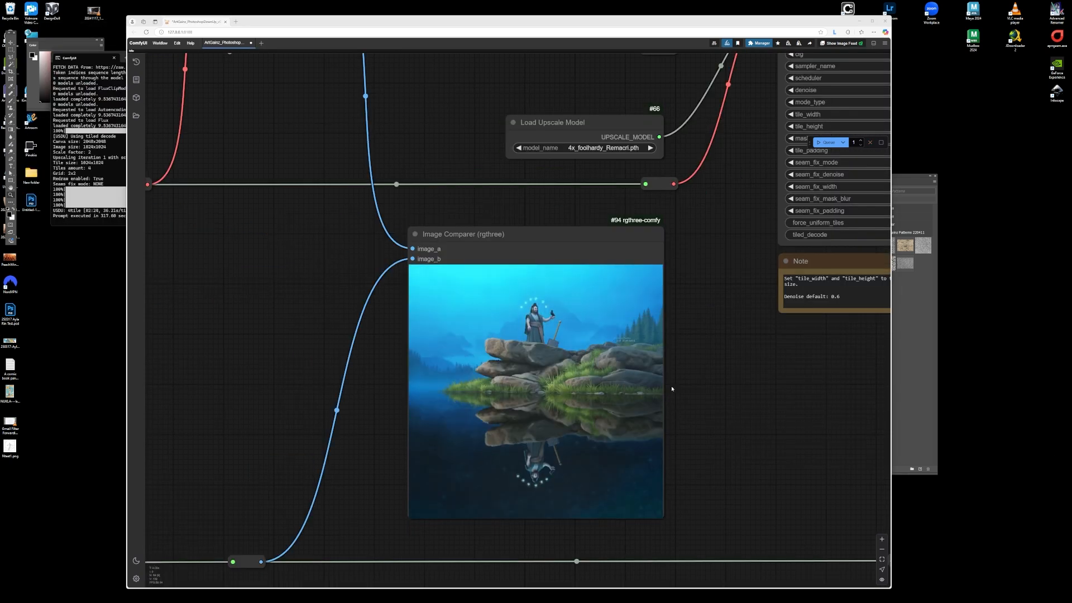
# - Compare the newly upscaled result against the original in the Image Comparer
pyautogui.scroll(7, 610, 486)
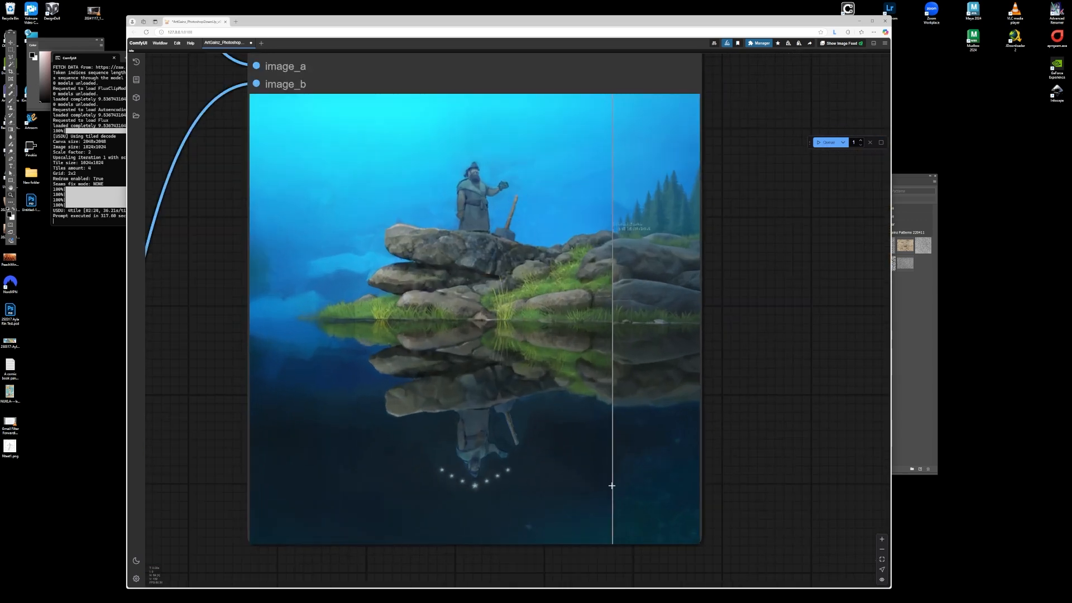
pyautogui.scroll(-1, 605, 480)
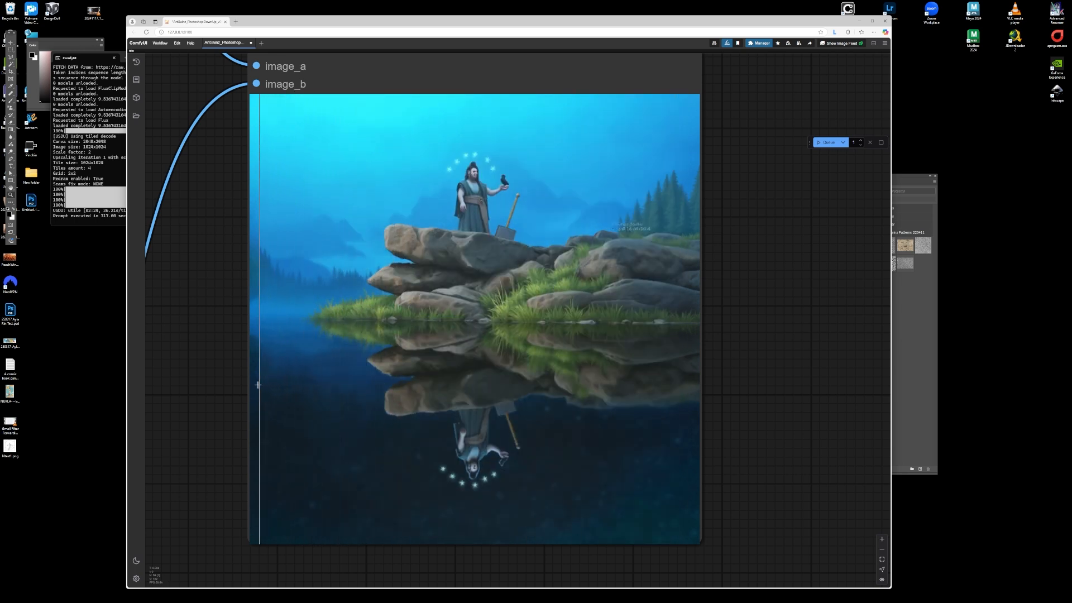
pyautogui.scroll(-8, 312, 424)
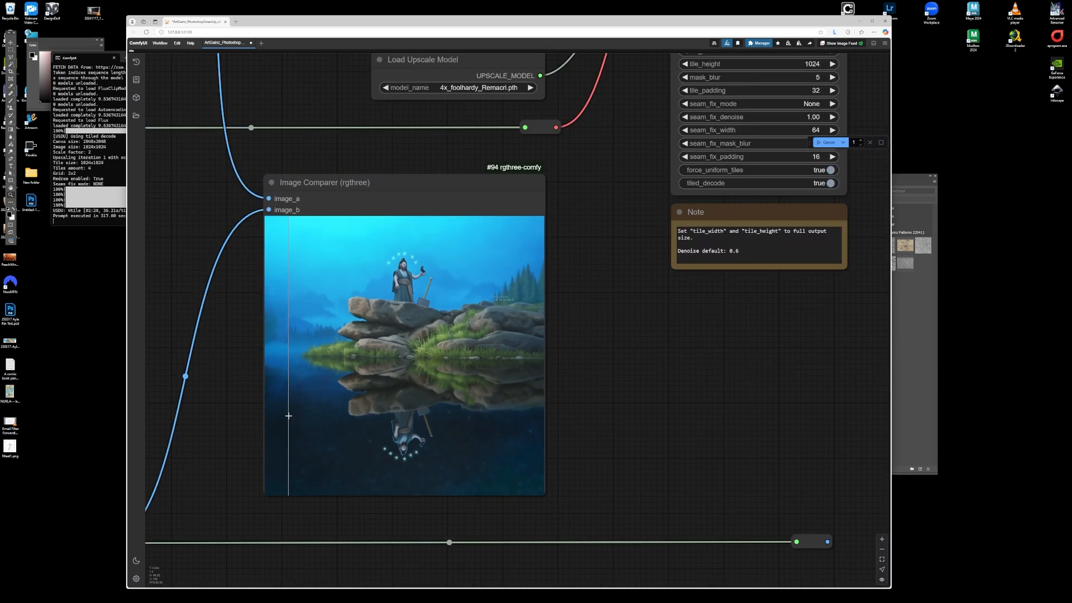
pyautogui.scroll(8, 517, 355)
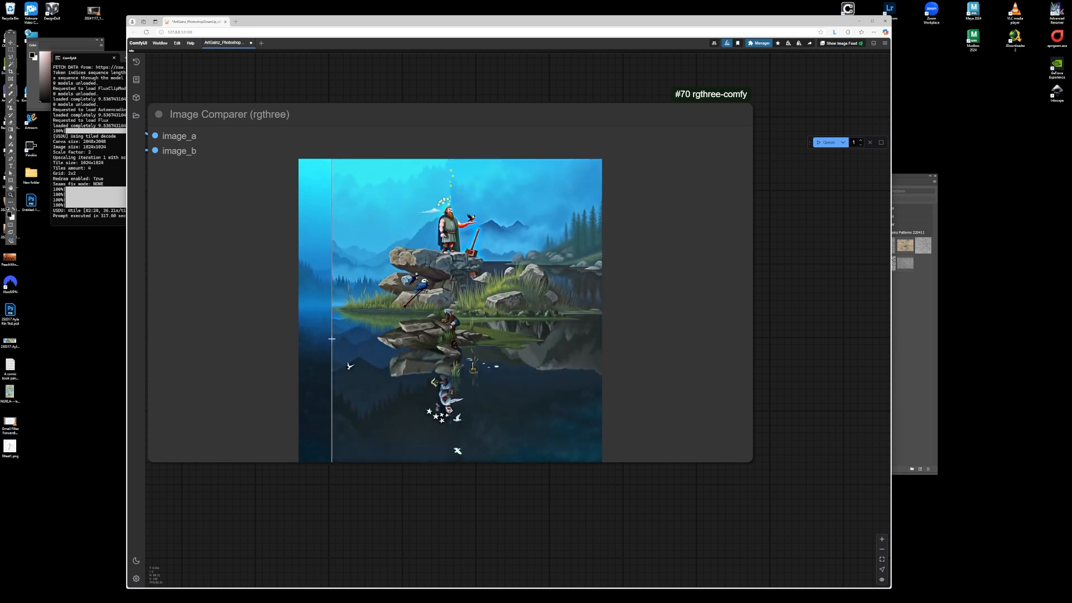
# - Set the Ultimate SD Upscale tile width and tile height to 2048
pyautogui.scroll(-6, 595, 355)
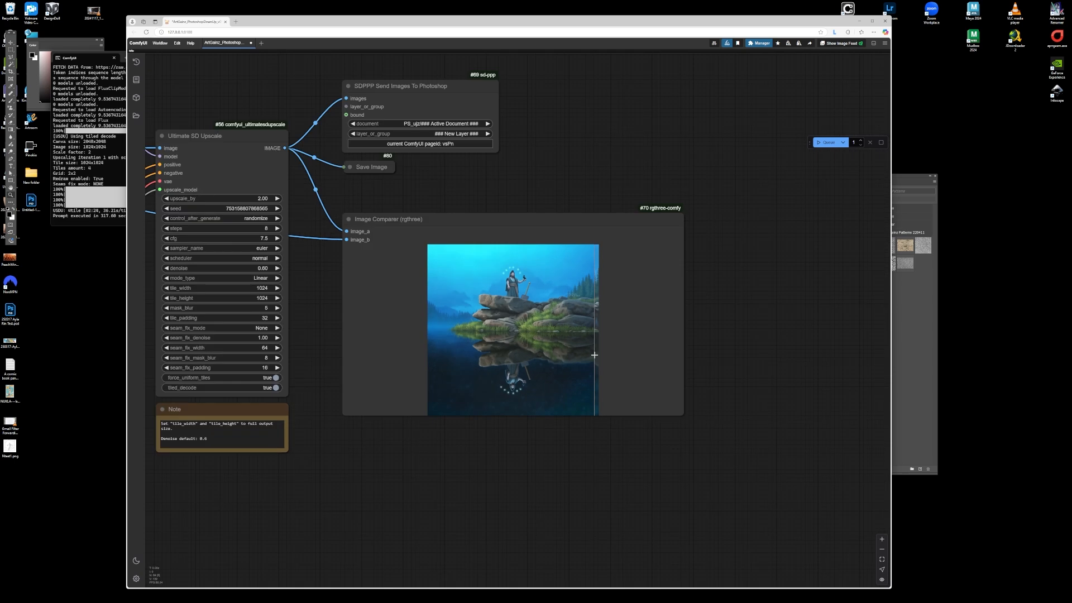
pyautogui.click(263, 288)
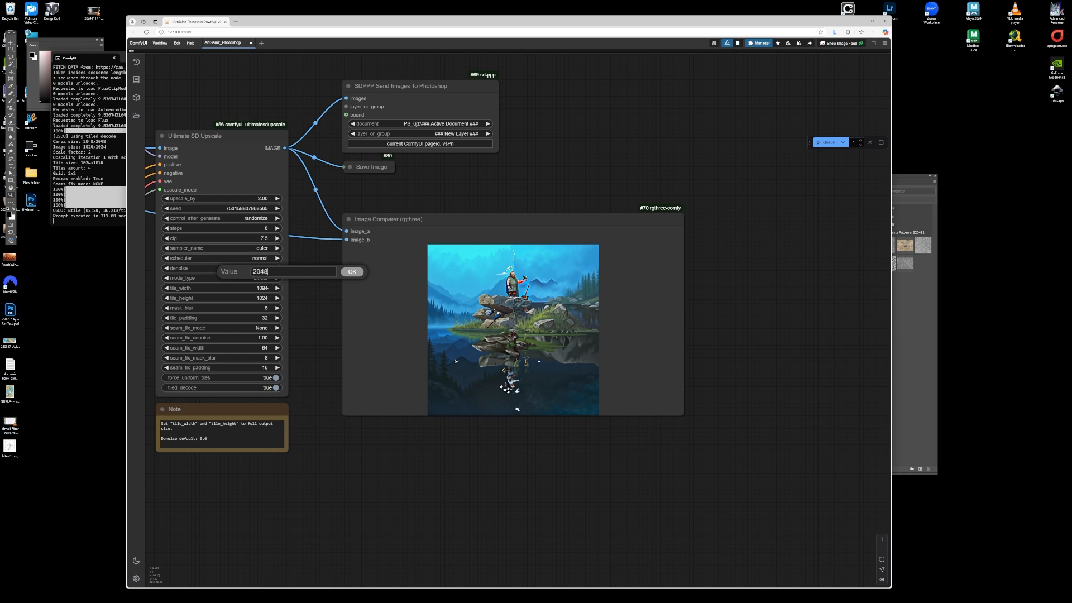
pyautogui.press('Return')
pyautogui.click(266, 297)
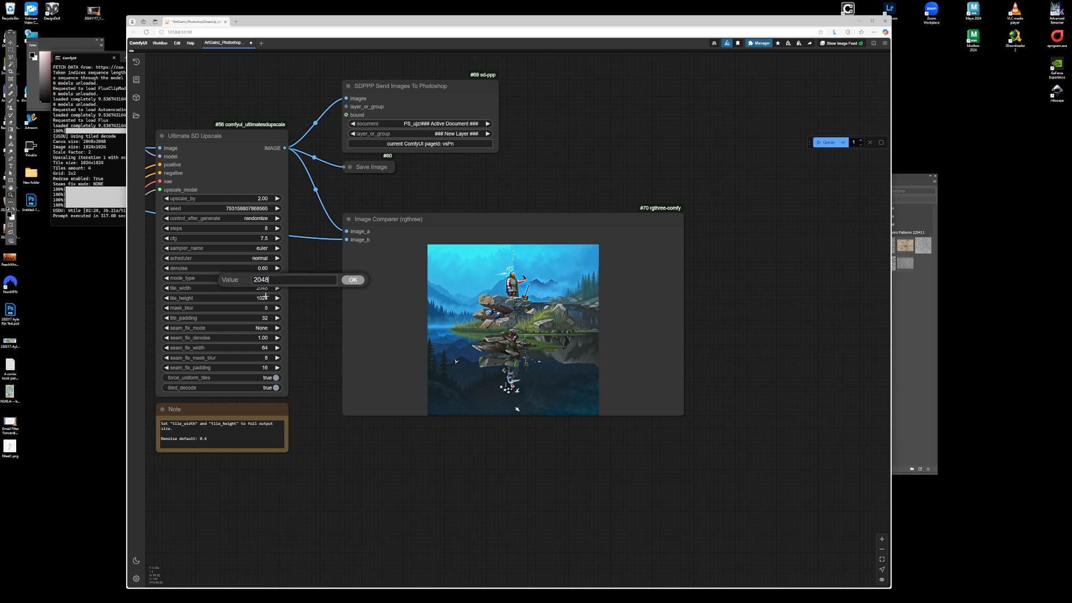
pyautogui.press('Return')
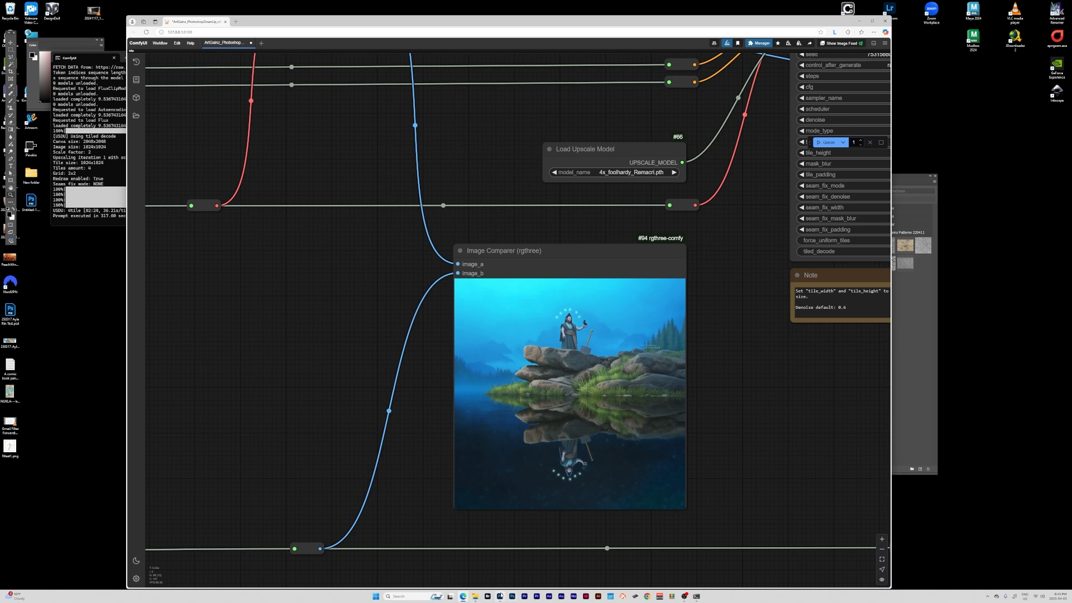
# - Switch to Photoshop and examine the generated image placed in the document
pyautogui.click(501, 595)
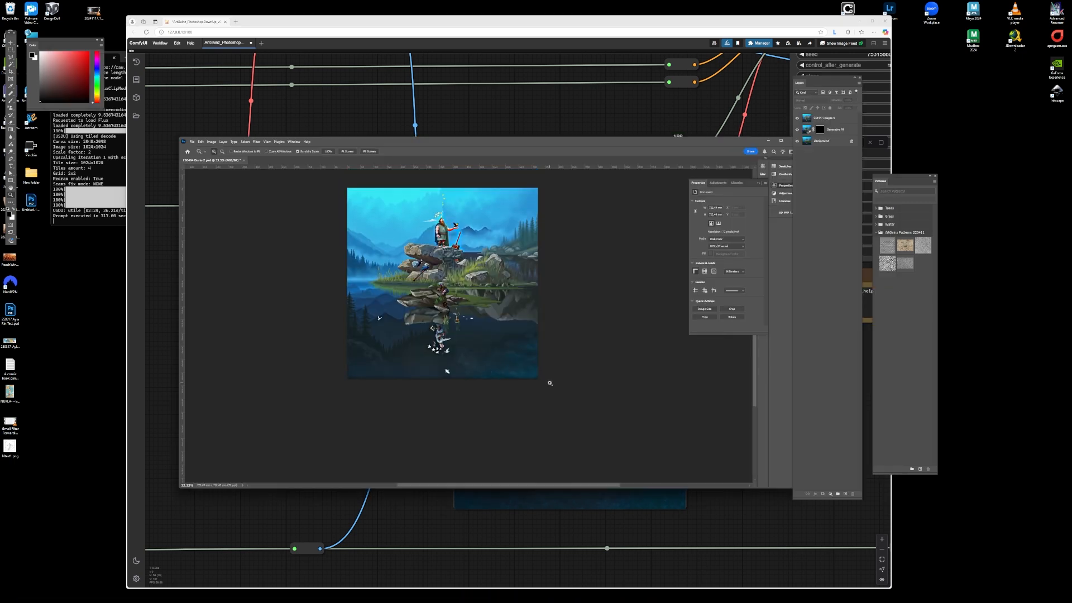
pyautogui.scroll(1, 550, 383)
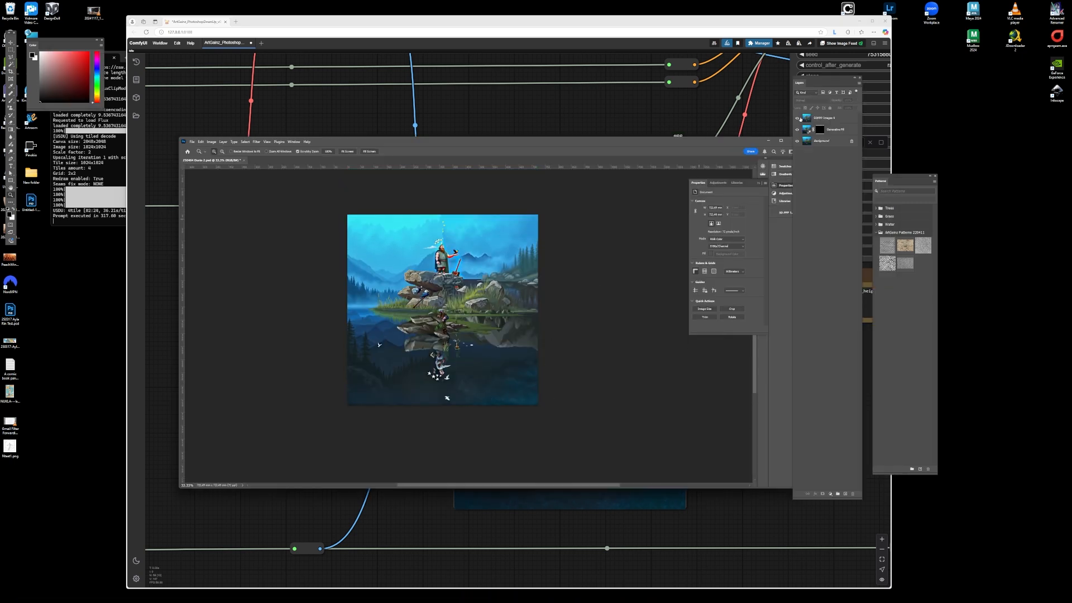
# - Toggle the top generated layer's visibility in Photoshop to compare it with the layer beneath
pyautogui.click(797, 119)
pyautogui.click(798, 118)
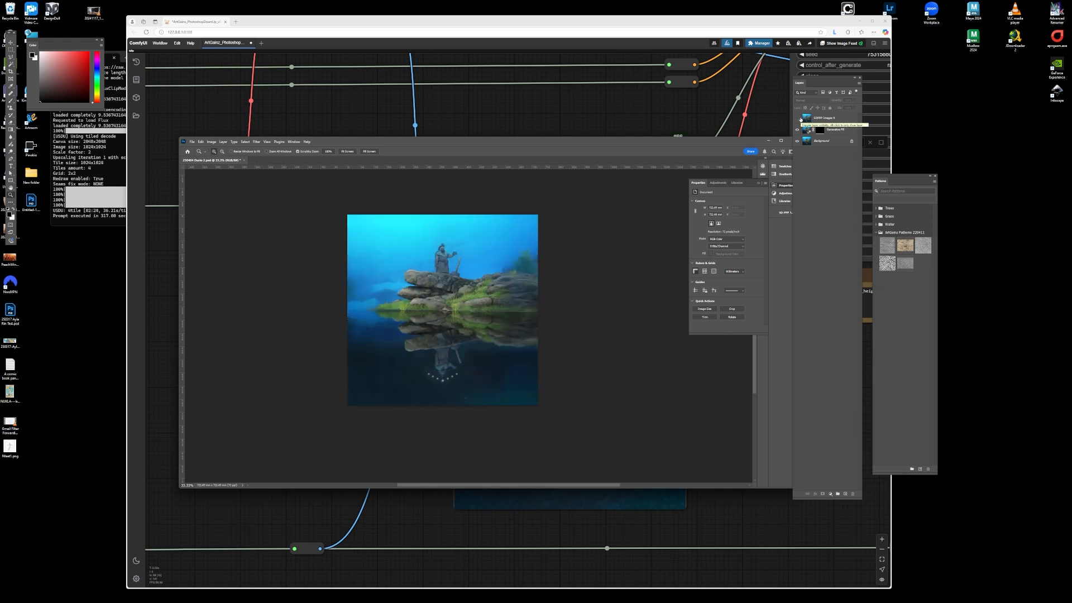
pyautogui.click(798, 119)
pyautogui.click(798, 119)
# - Zoom into the Image Comparer in ComfyUI to inspect the 2048 tile upscale against the original
pyautogui.click(429, 93)
pyautogui.scroll(4, 294, 320)
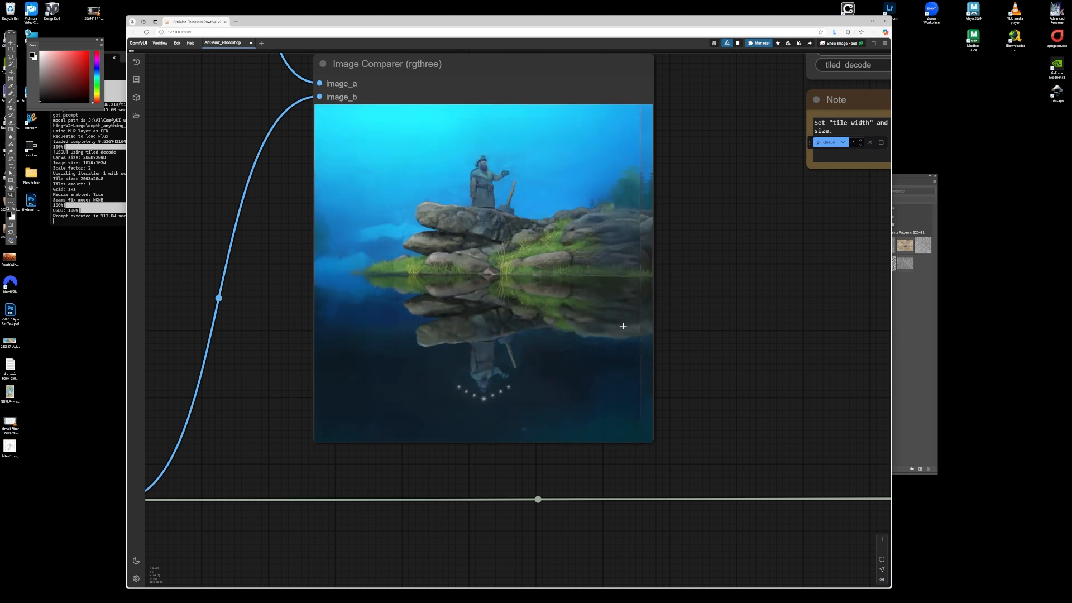
pyautogui.scroll(-10, 268, 325)
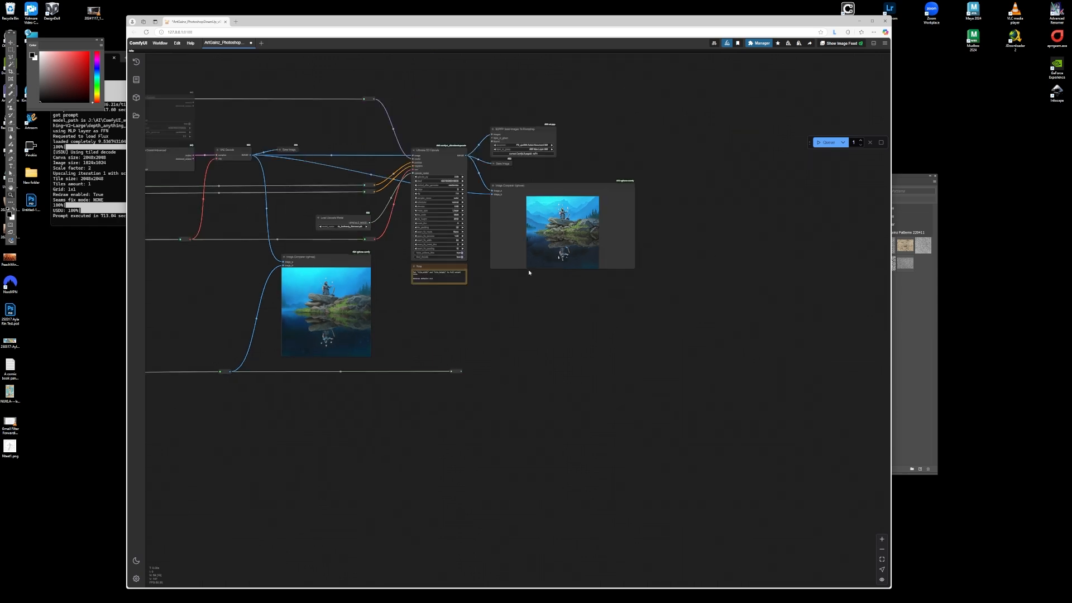
pyautogui.scroll(14, 489, 287)
pyautogui.scroll(-3, 481, 330)
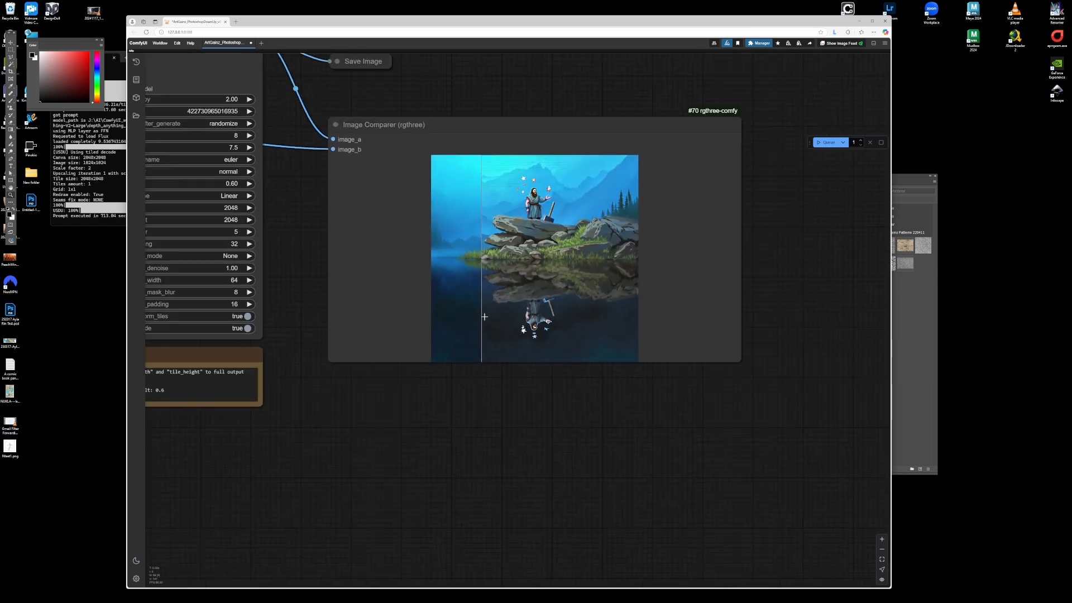
pyautogui.scroll(3, 481, 330)
pyautogui.scroll(-2, 445, 335)
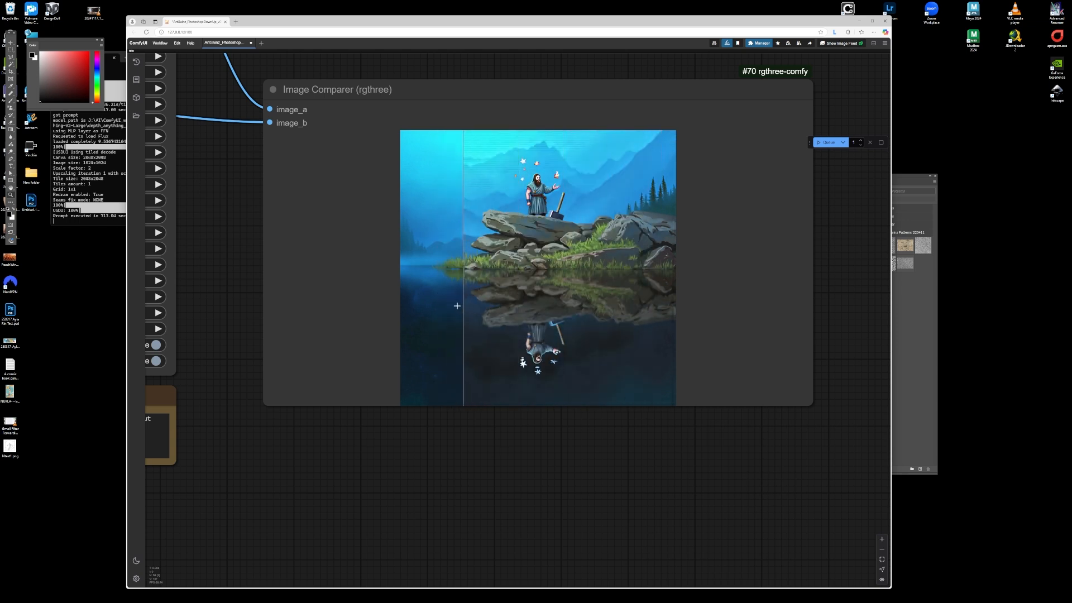
pyautogui.scroll(-5, 729, 313)
pyautogui.scroll(5, 449, 255)
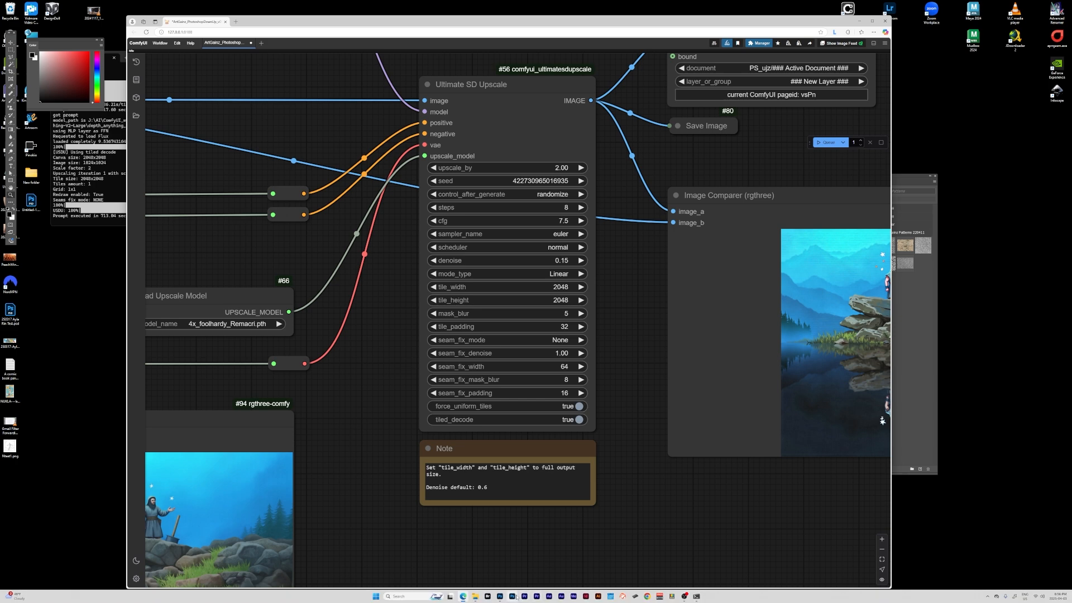
# - Switch to Photoshop and toggle the newest generated layer on and off
pyautogui.click(500, 596)
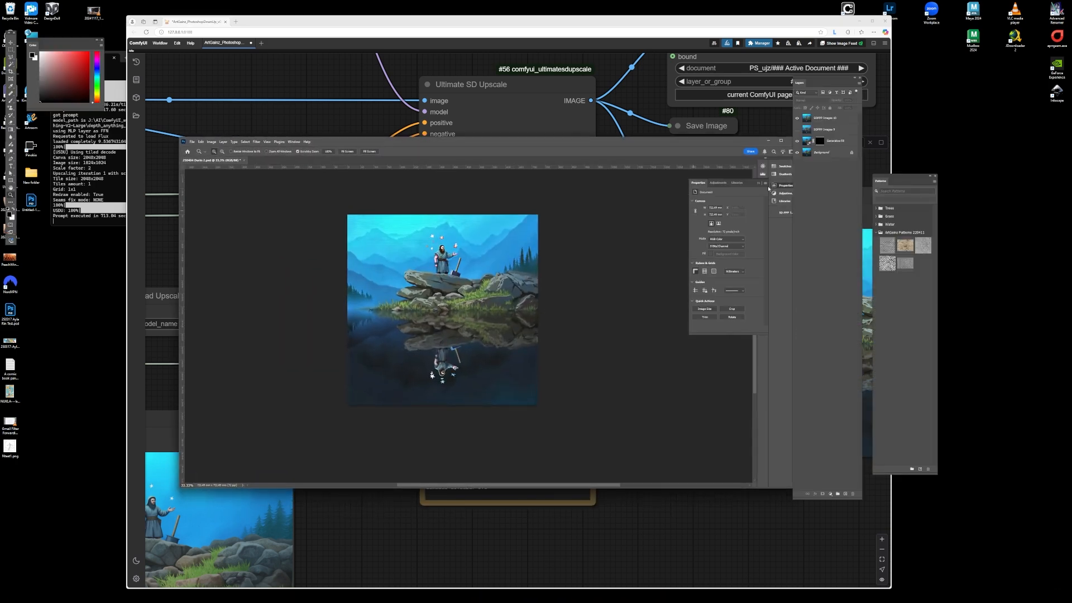
pyautogui.click(798, 118)
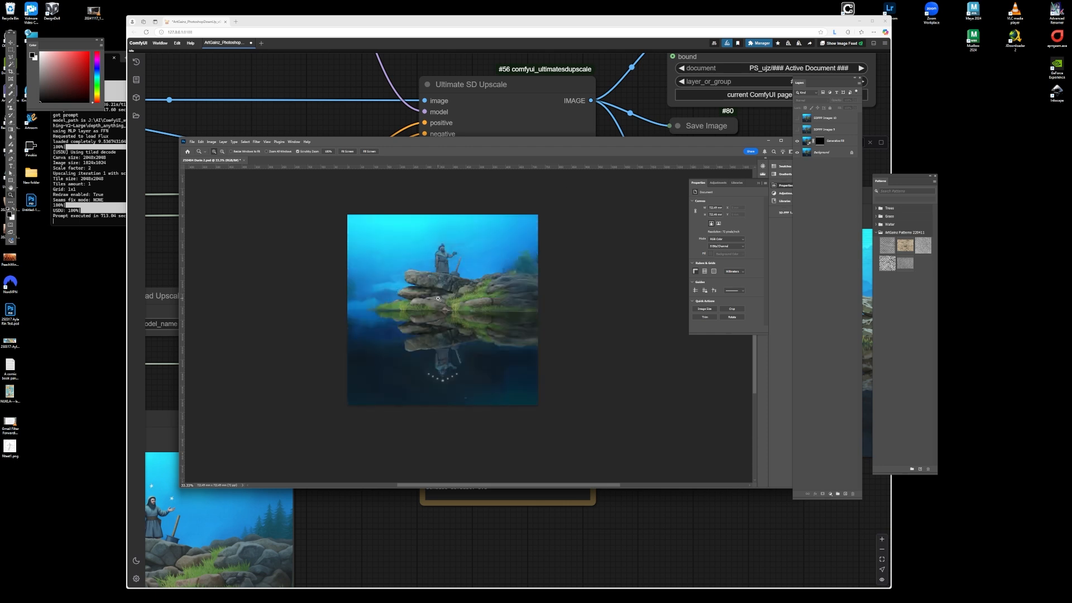
pyautogui.click(769, 141)
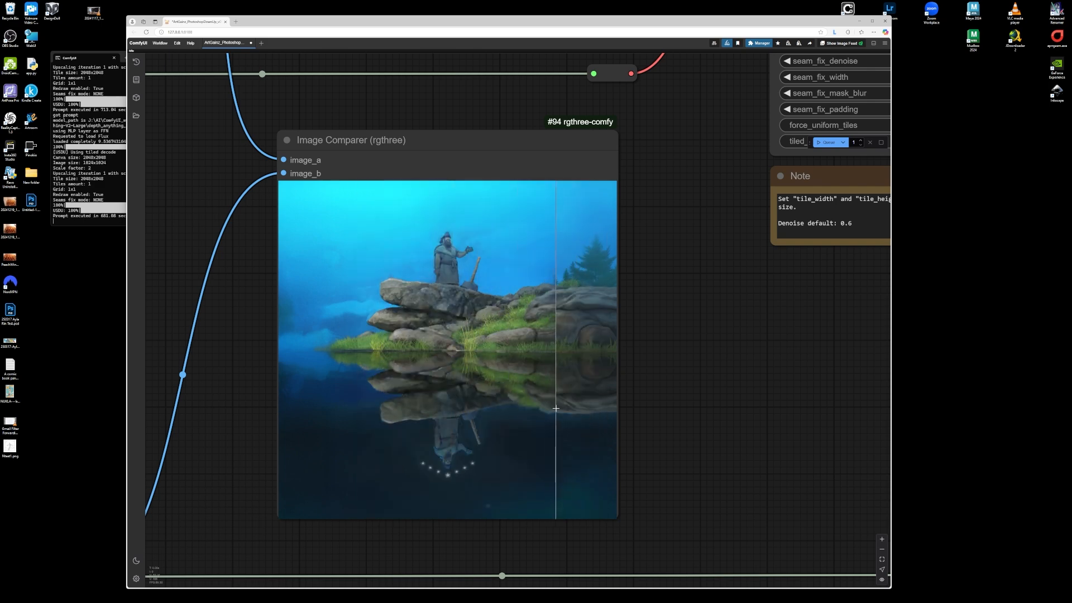
# - Zoom into the Image Comparer to examine the latest upscaled result in detail
pyautogui.scroll(6, 299, 462)
pyautogui.scroll(-3, 297, 462)
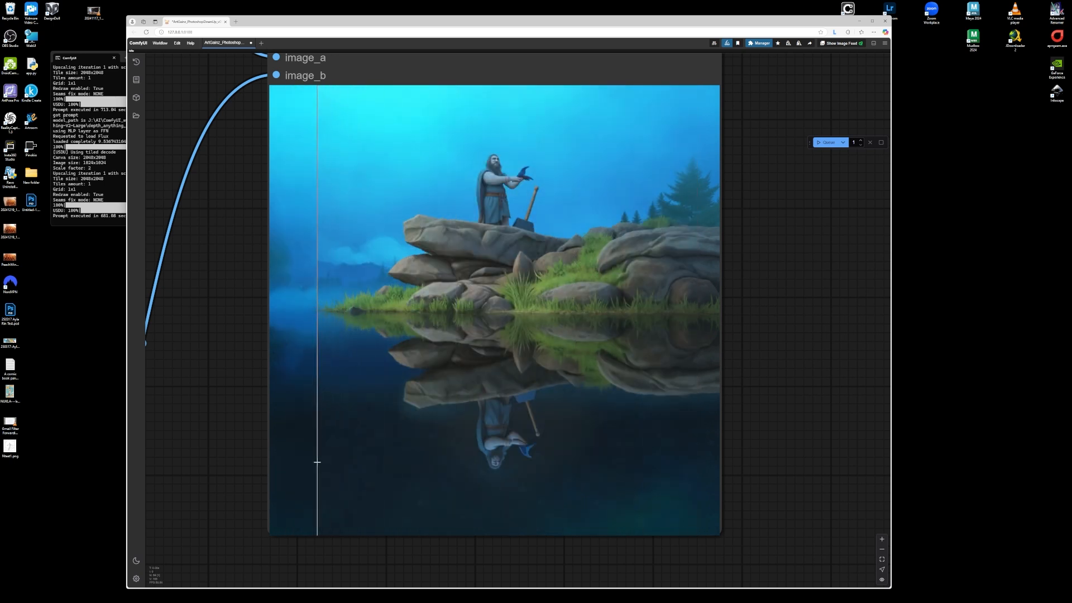
pyautogui.scroll(-10, 317, 461)
pyautogui.scroll(10, 660, 335)
pyautogui.scroll(5, 603, 413)
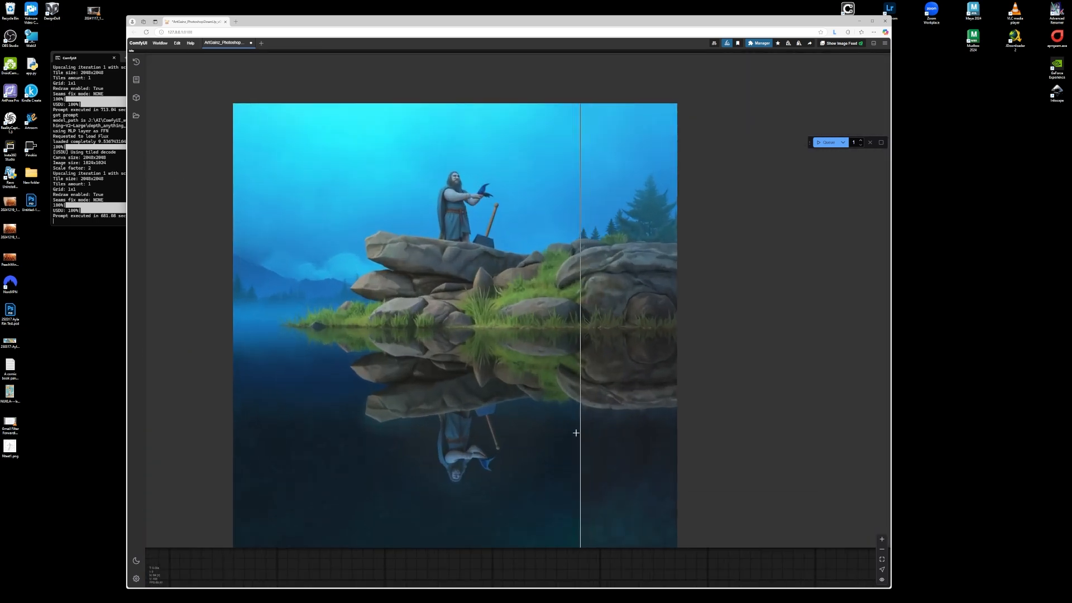
pyautogui.scroll(-2, 801, 262)
pyautogui.scroll(3, 659, 407)
pyautogui.scroll(-2, 672, 363)
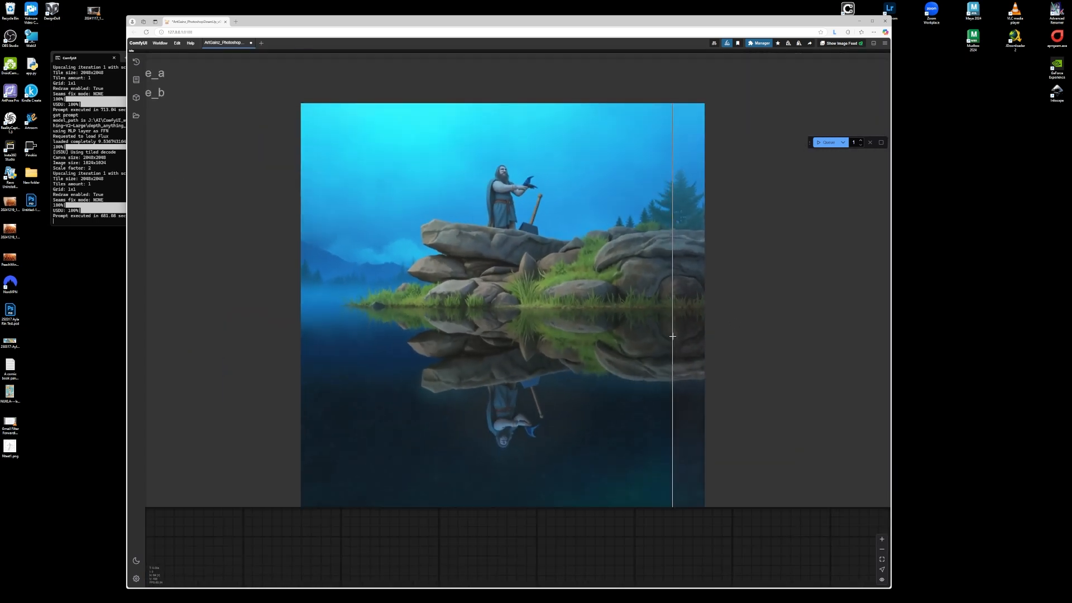
pyautogui.scroll(2, 673, 336)
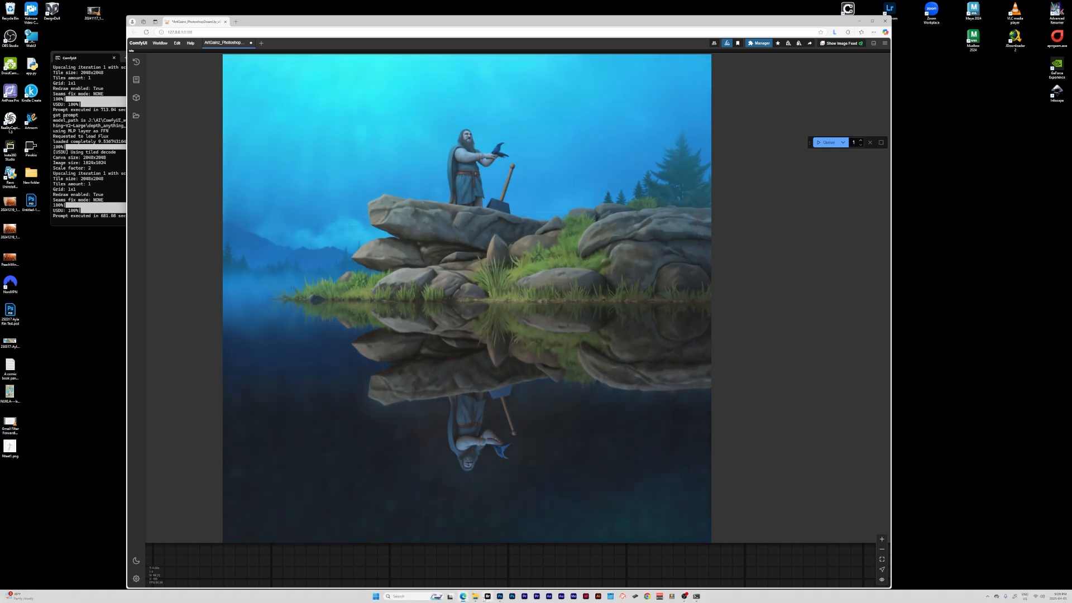
# - Maximize the Photoshop document and toggle the newest generated layer repeatedly to compare it with earlier layers
pyautogui.click(506, 598)
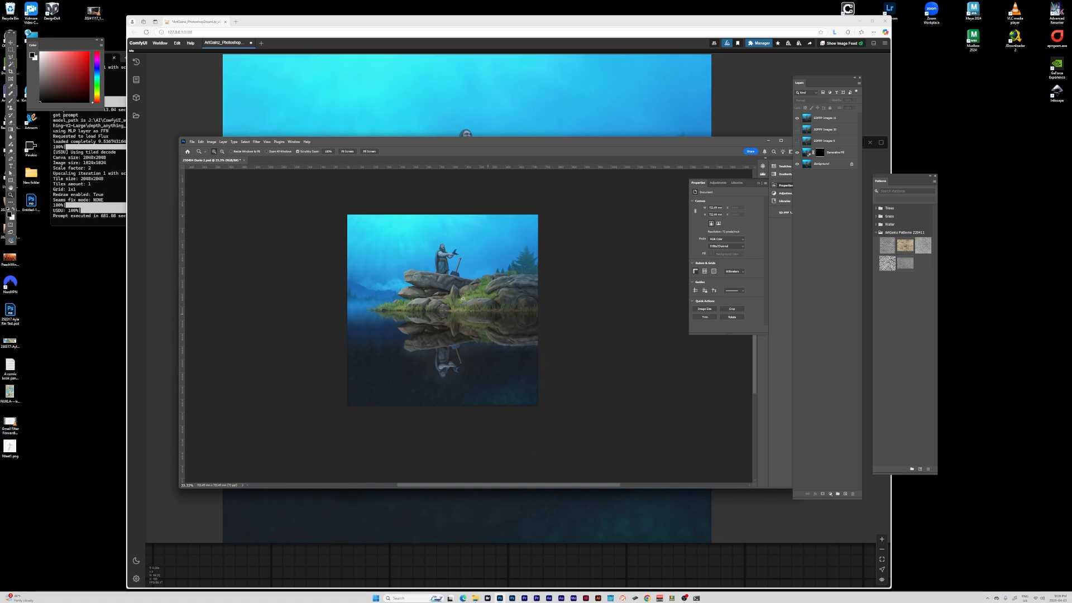
pyautogui.scroll(-1, 441, 290)
pyautogui.click(798, 119)
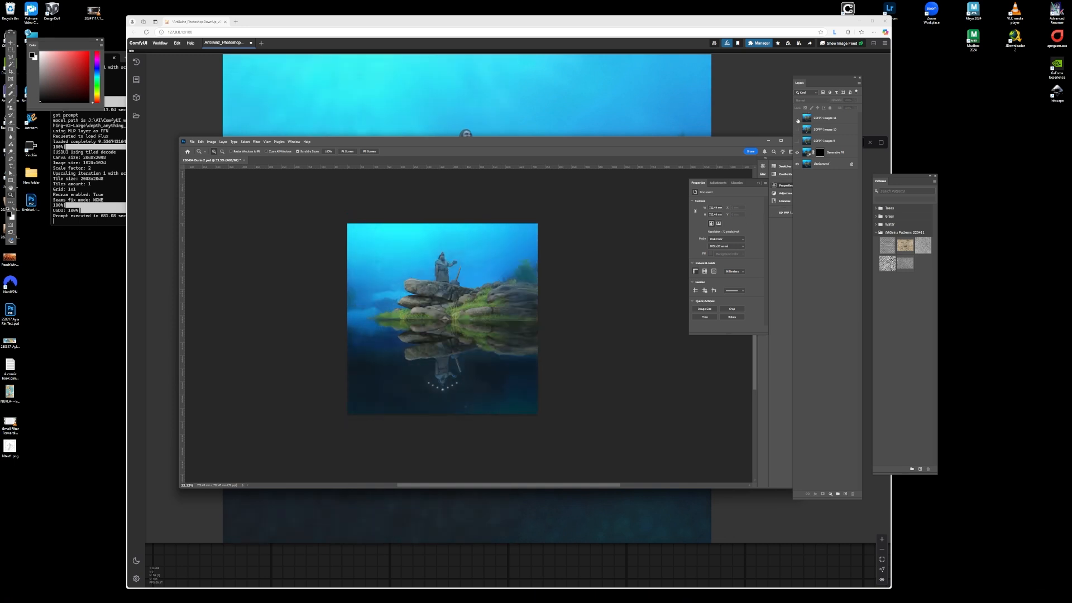
pyautogui.doubleClick(521, 141)
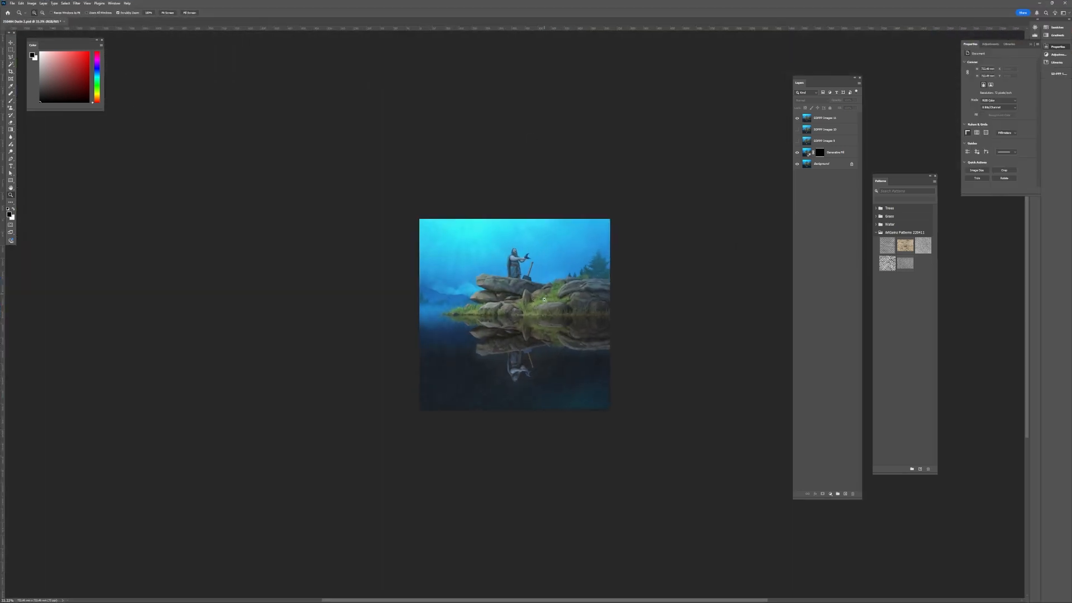
pyautogui.moveTo(530, 322)
pyautogui.mouseDown()
pyautogui.moveTo(598, 322)
pyautogui.moveTo(484, 319)
pyautogui.moveTo(539, 327)
pyautogui.mouseUp()
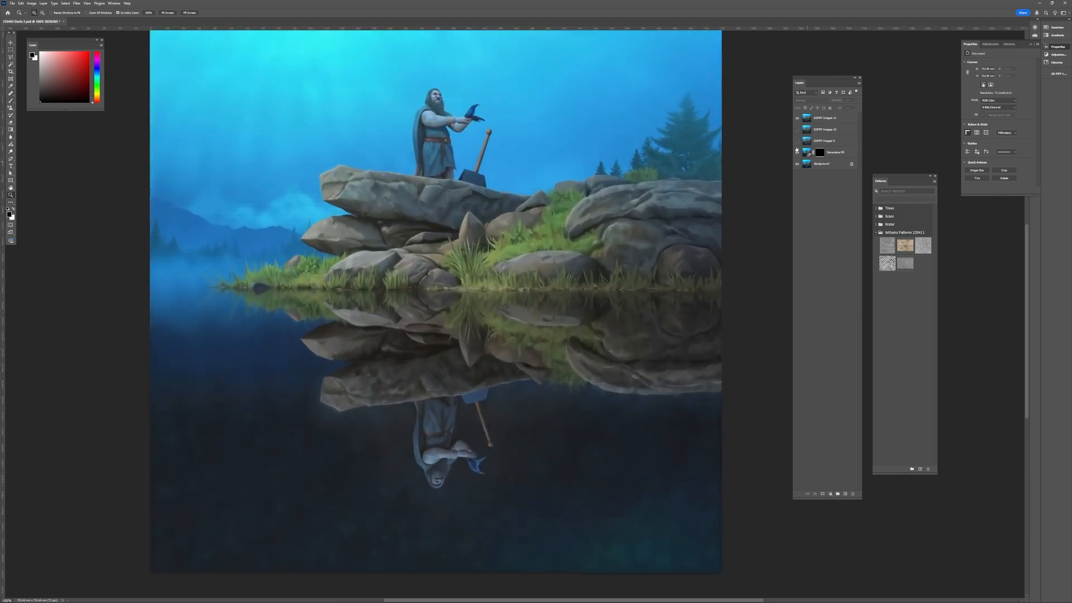
pyautogui.click(797, 117)
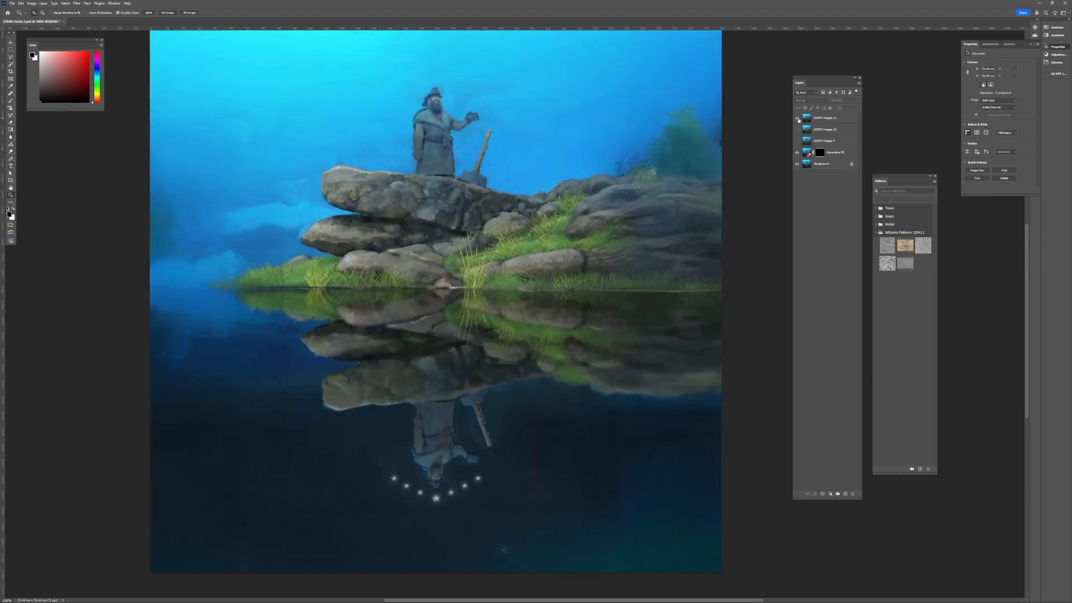
pyautogui.click(797, 118)
pyautogui.click(798, 118)
pyautogui.click(798, 117)
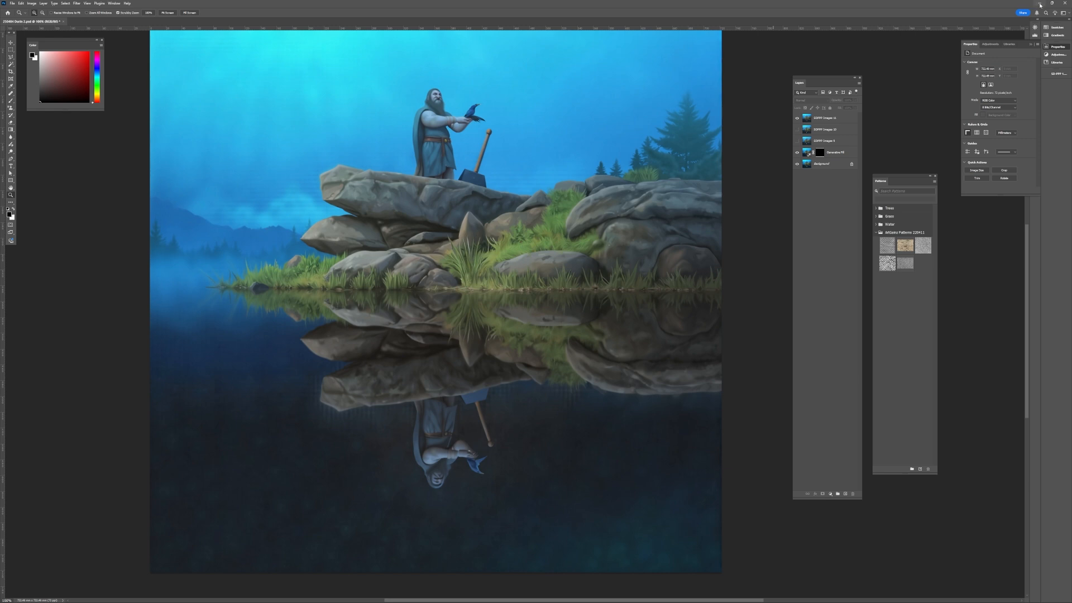
# - Return to ComfyUI and zoom out to survey the whole workflow graph
pyautogui.click(1040, 3)
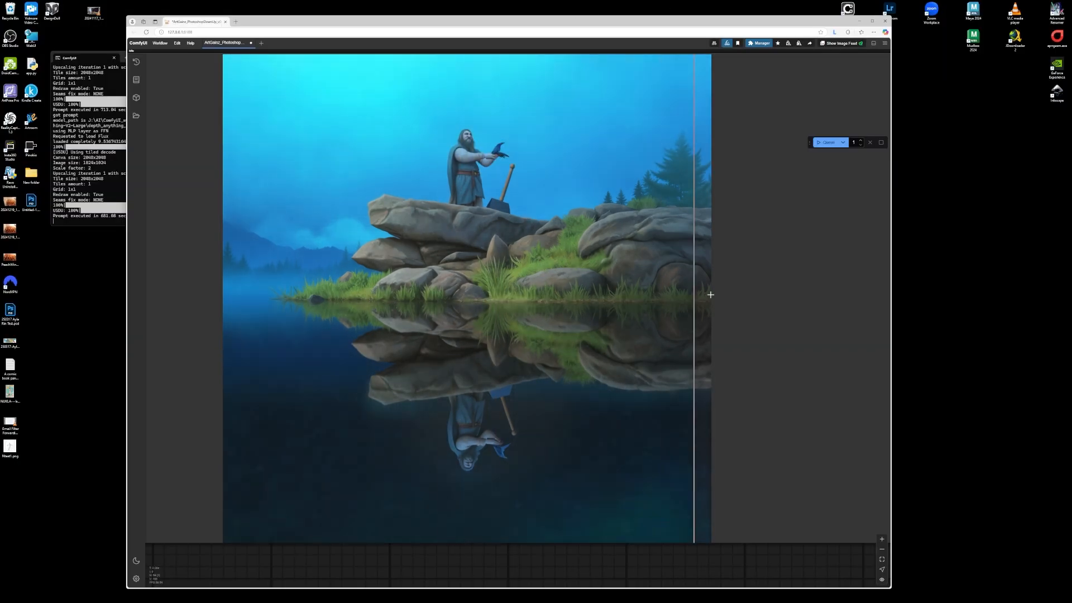
pyautogui.scroll(-8, 817, 305)
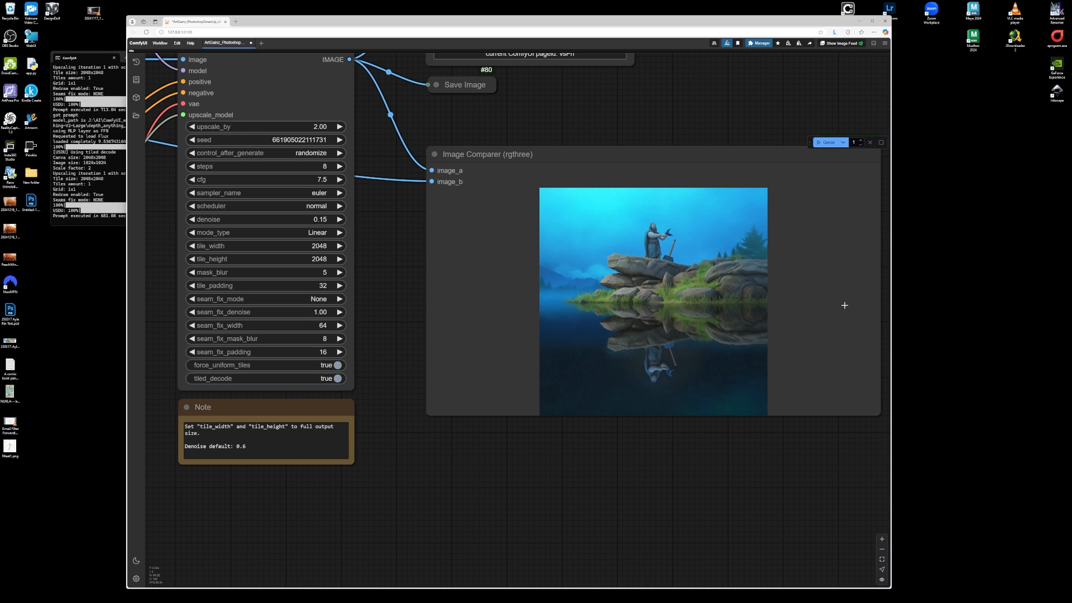
pyautogui.scroll(-12, 752, 286)
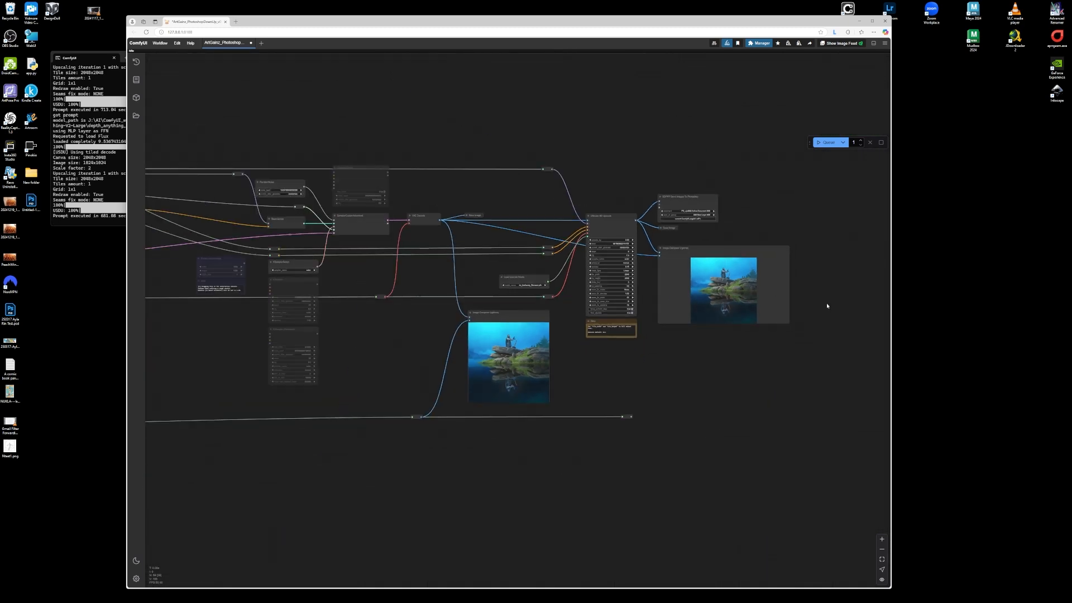
pyautogui.scroll(-6, 780, 297)
pyautogui.scroll(-7, 447, 268)
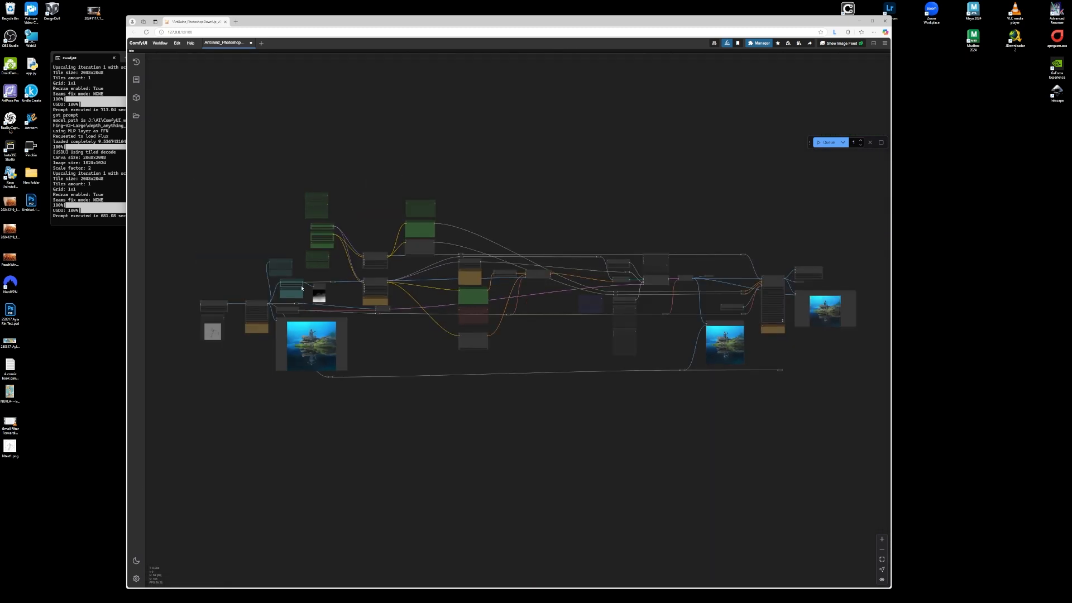
pyautogui.scroll(6, 293, 296)
# - Toggle the top generated layer in Photoshop once more and minimize Photoshop
pyautogui.click(500, 596)
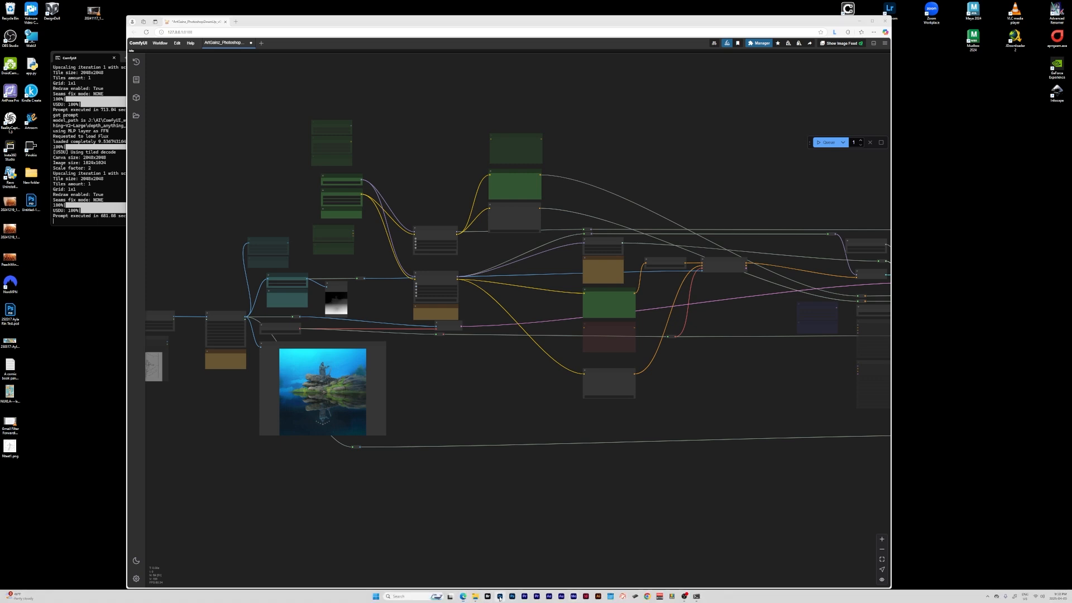
pyautogui.click(797, 118)
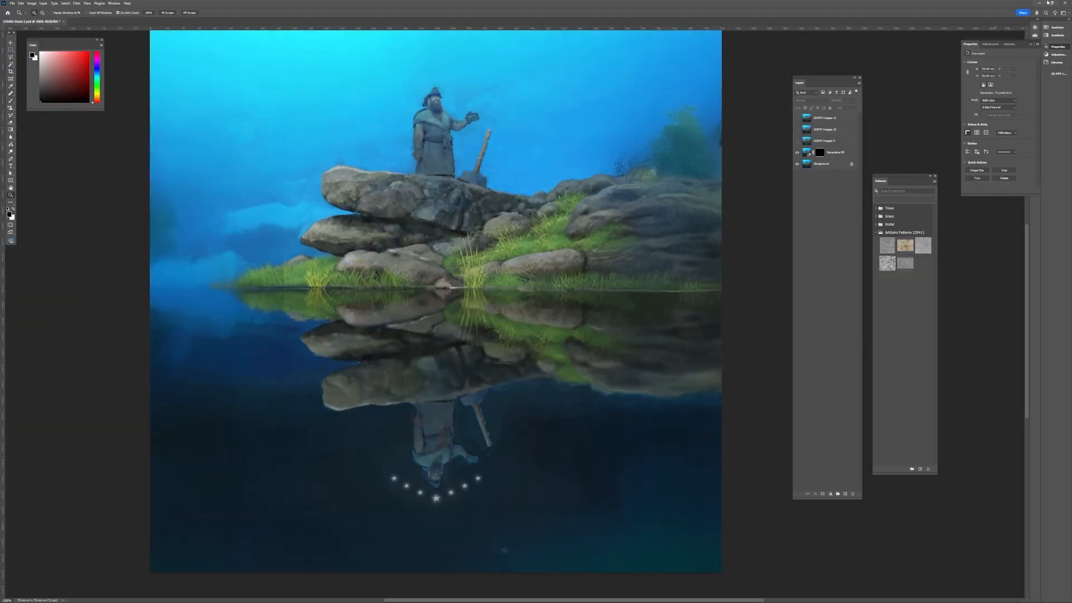
pyautogui.click(1041, 4)
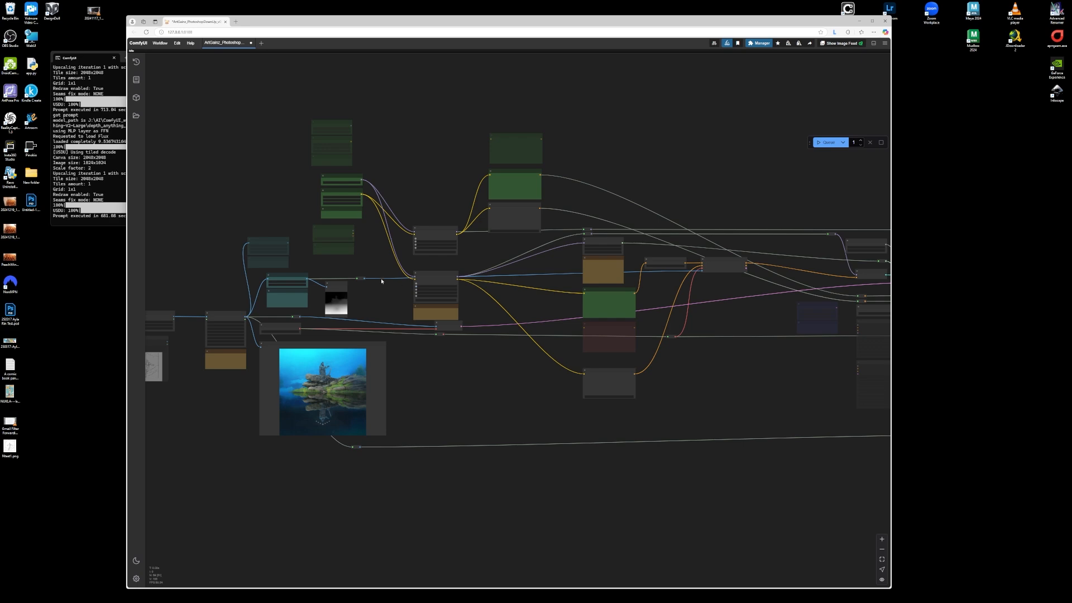
# - Zoom into the Image Comparer to inspect the new generation in progress
pyautogui.scroll(6, 414, 261)
pyautogui.scroll(-4, 426, 265)
pyautogui.scroll(13, 719, 247)
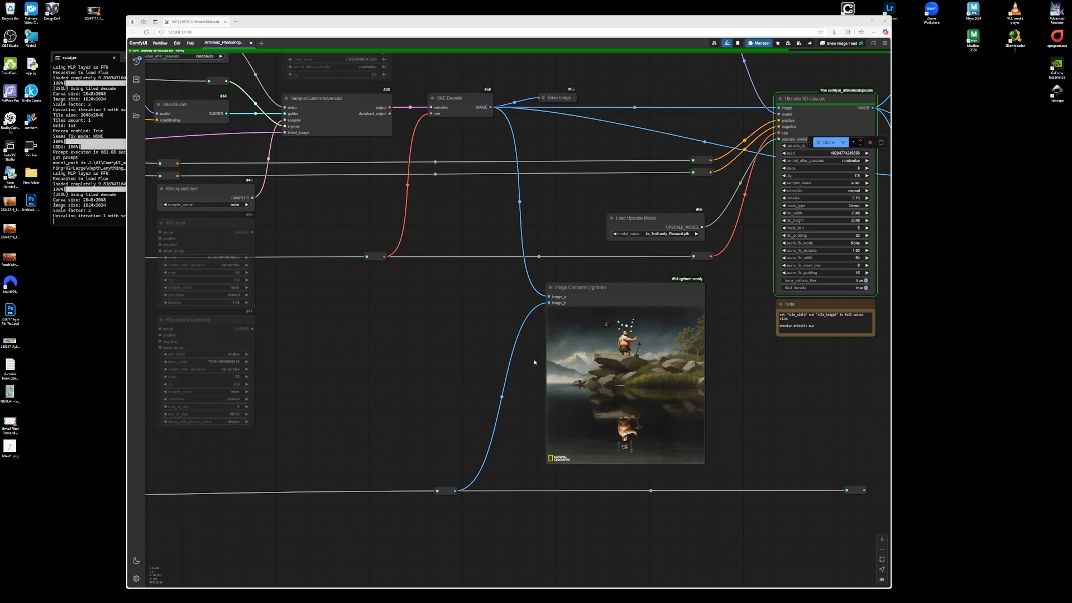
pyautogui.scroll(-2, 490, 350)
pyautogui.scroll(5, 474, 352)
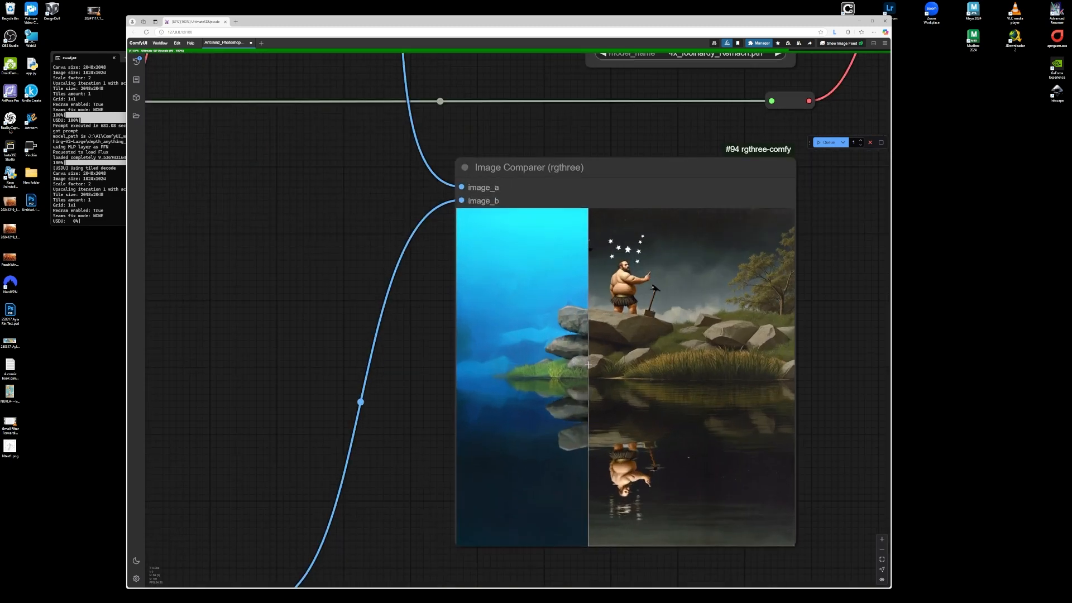
pyautogui.scroll(-2, 440, 352)
pyautogui.scroll(3, 438, 352)
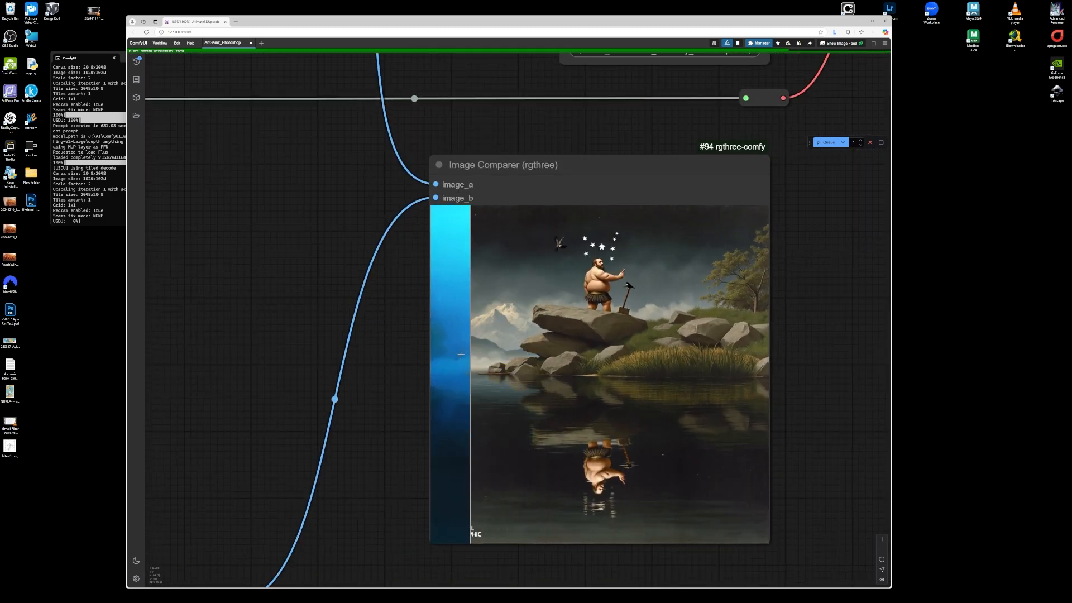
pyautogui.scroll(-1, 436, 354)
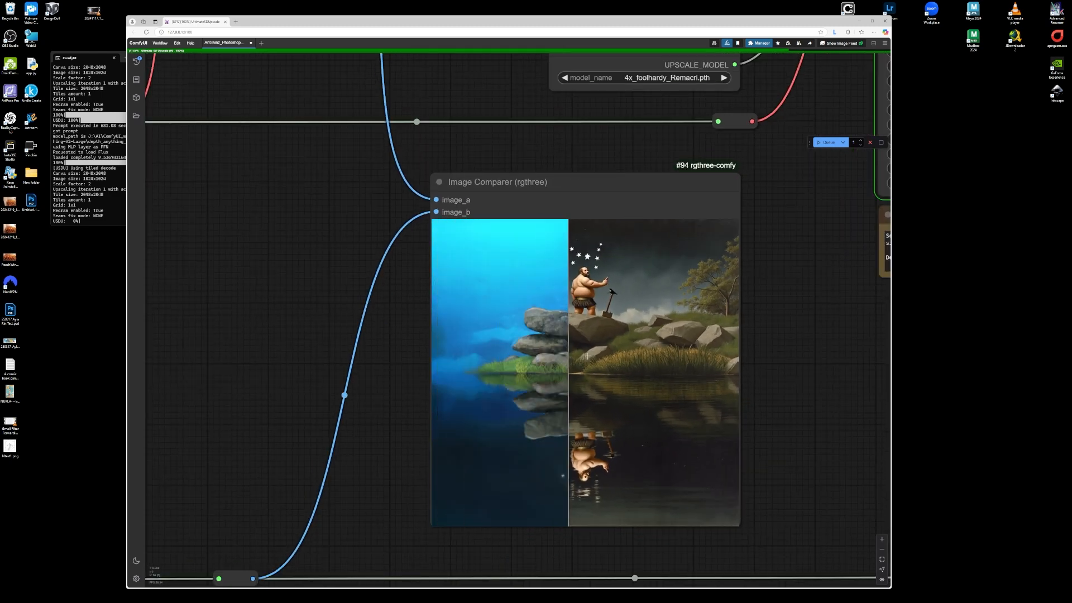